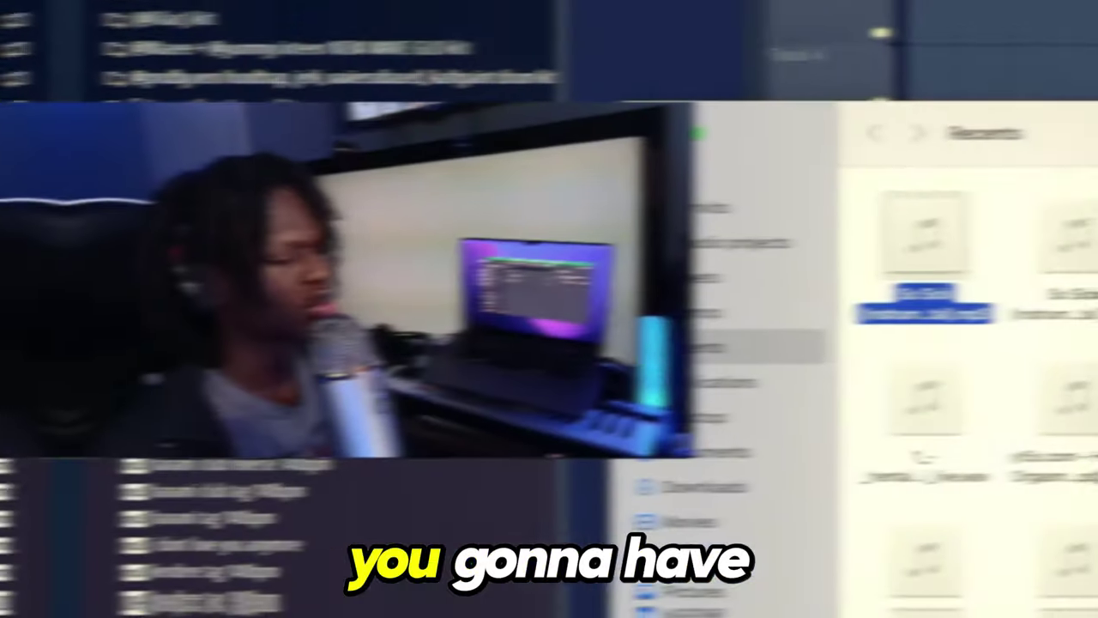
Import the So Sick instrumental audio file onto Track 1 of the playlist and play its opening
left_click_drag(403, 280, 518, 262)
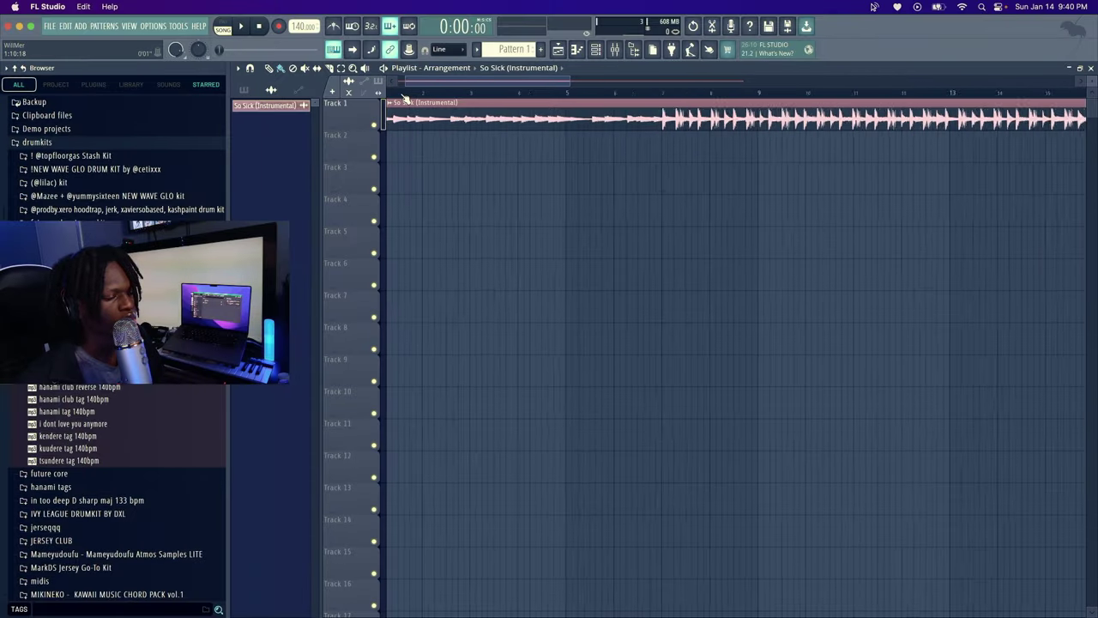
scroll(408, 94, "up", 5)
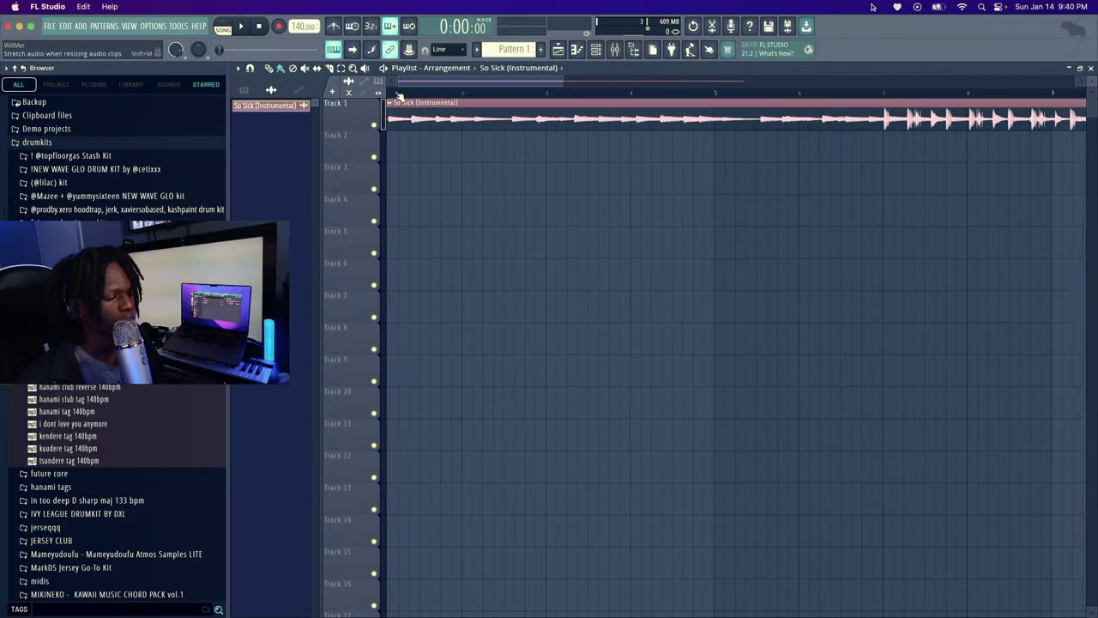
scroll(414, 94, "down", 5)
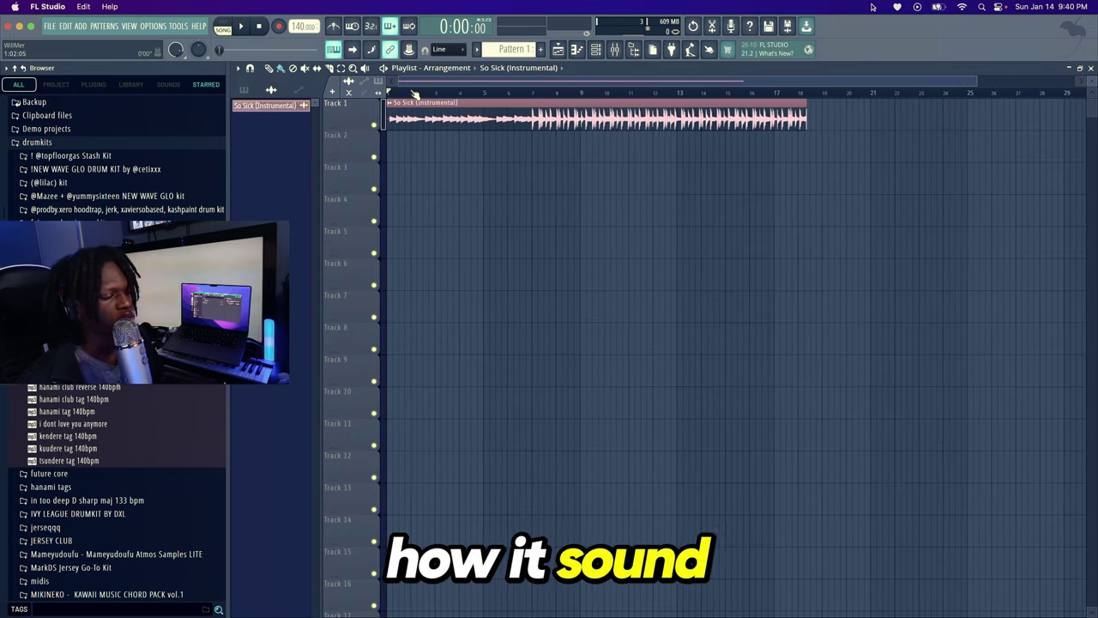
key("space")
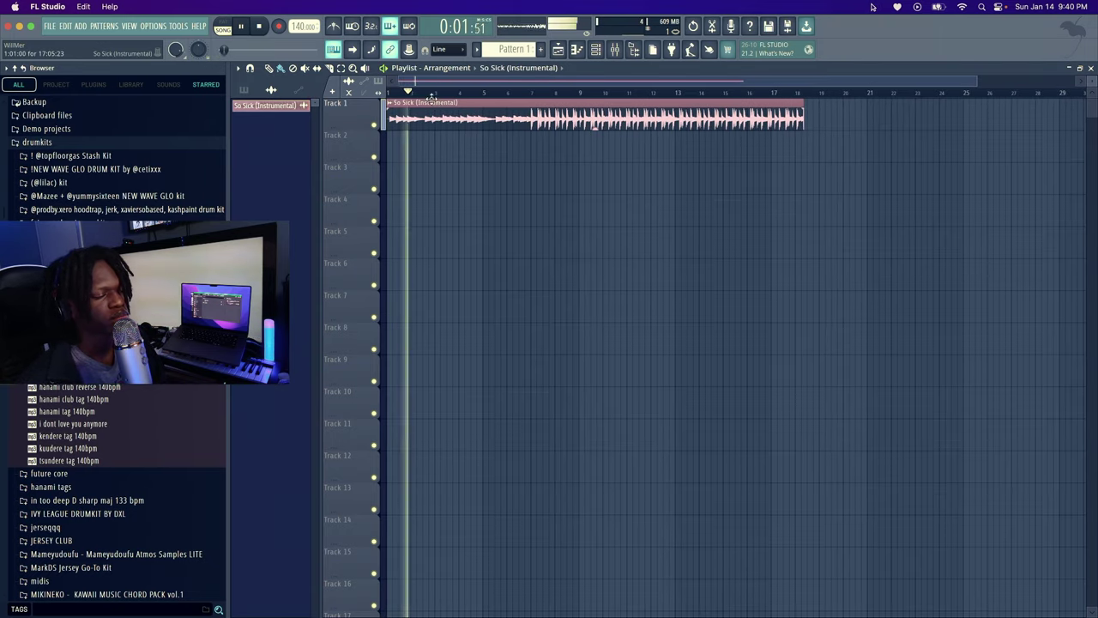
scroll(421, 94, "up", 6)
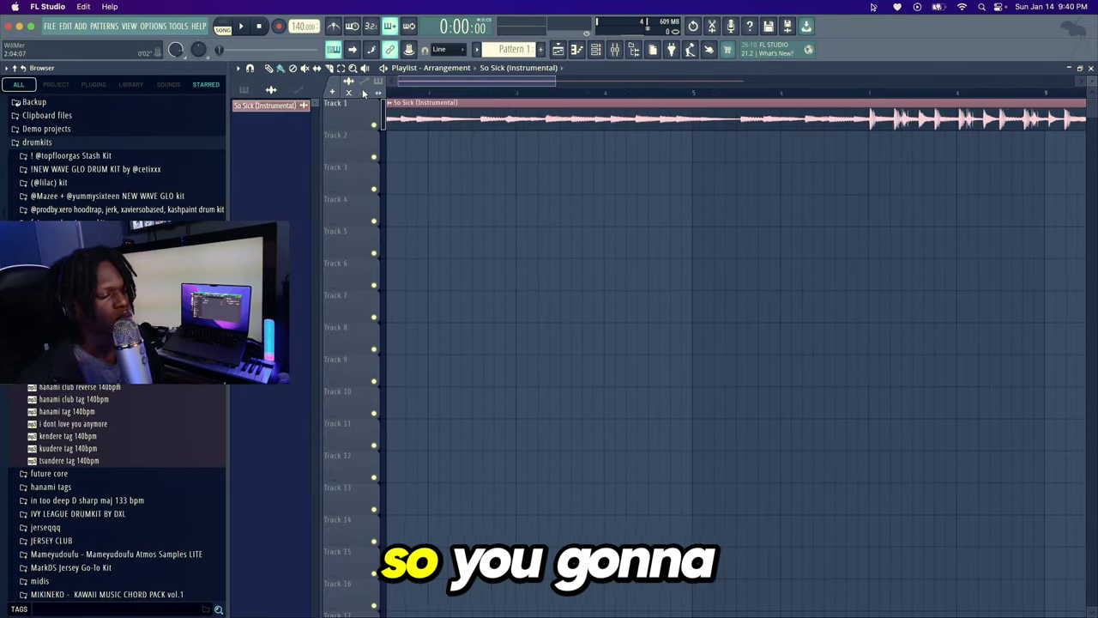
key("space")
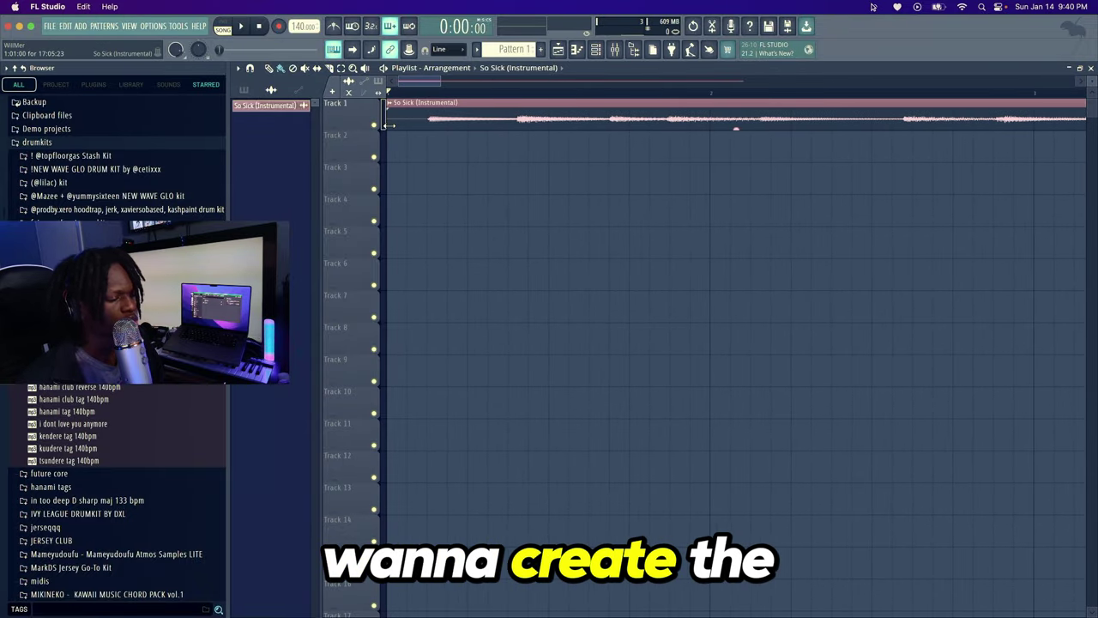
Trim the silent lead-in from the So Sick instrumental clip so its audio begins exactly at bar 1
left_click_drag(389, 125, 414, 130)
key("super+z")
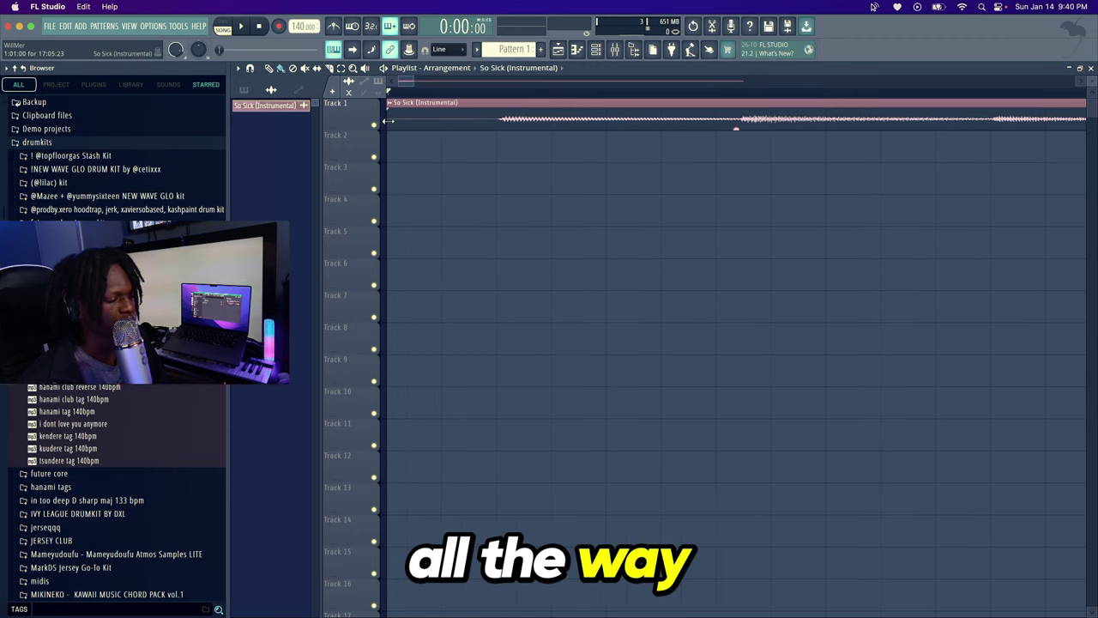
left_click_drag(468, 136, 333, 120)
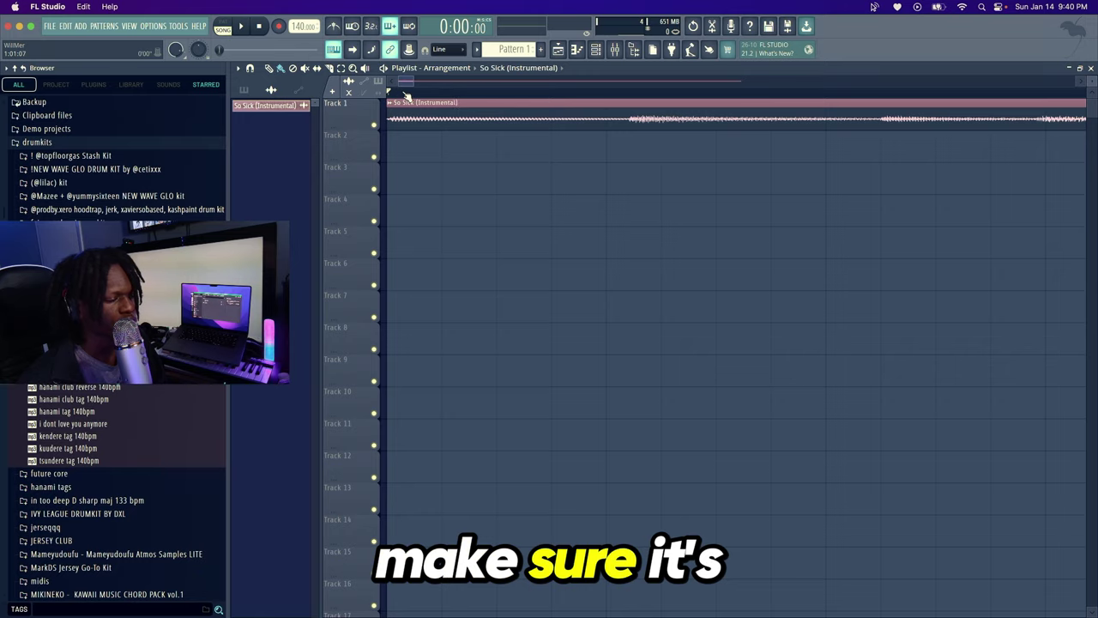
scroll(429, 102, "down", 10)
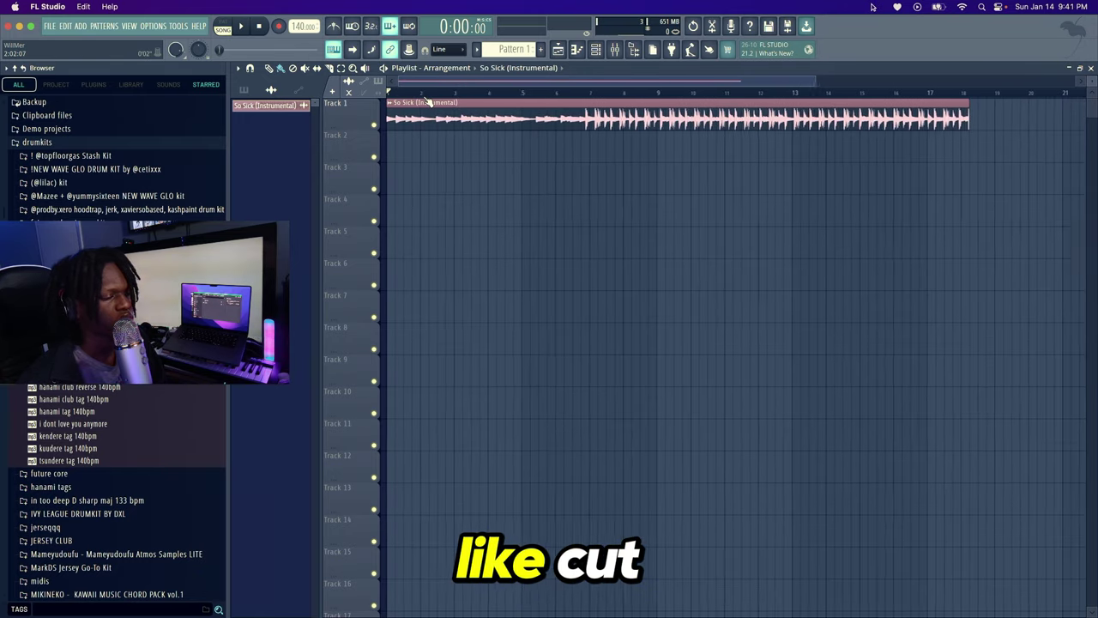
Find the loop end, slice the So Sick clip at the transient shortly before bar 13 and delete the remainder
key("space")
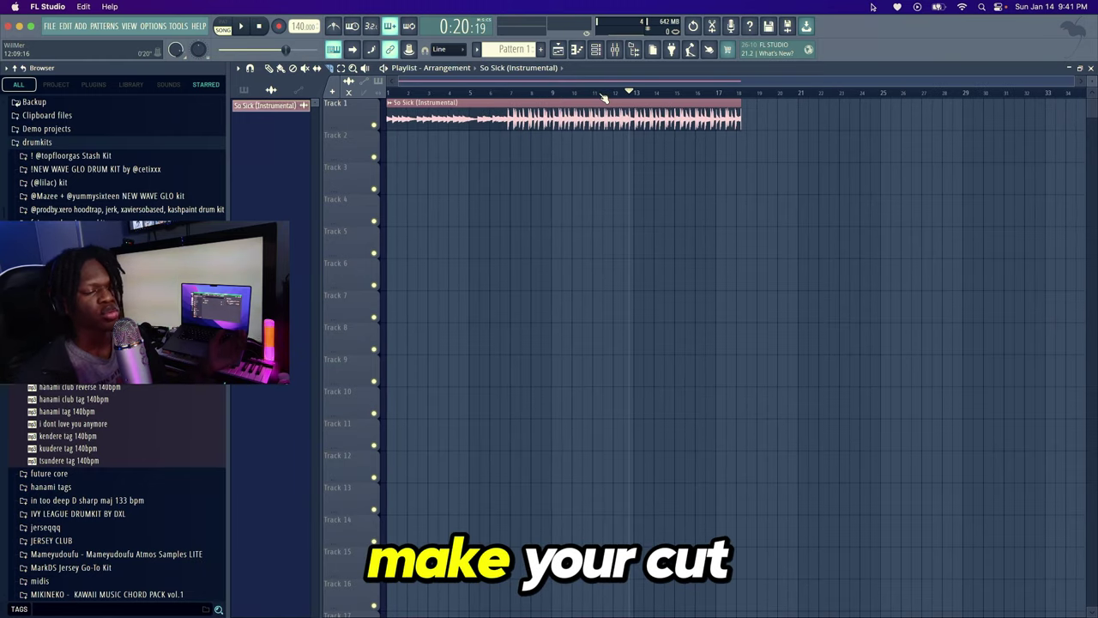
scroll(645, 96, "up", 5)
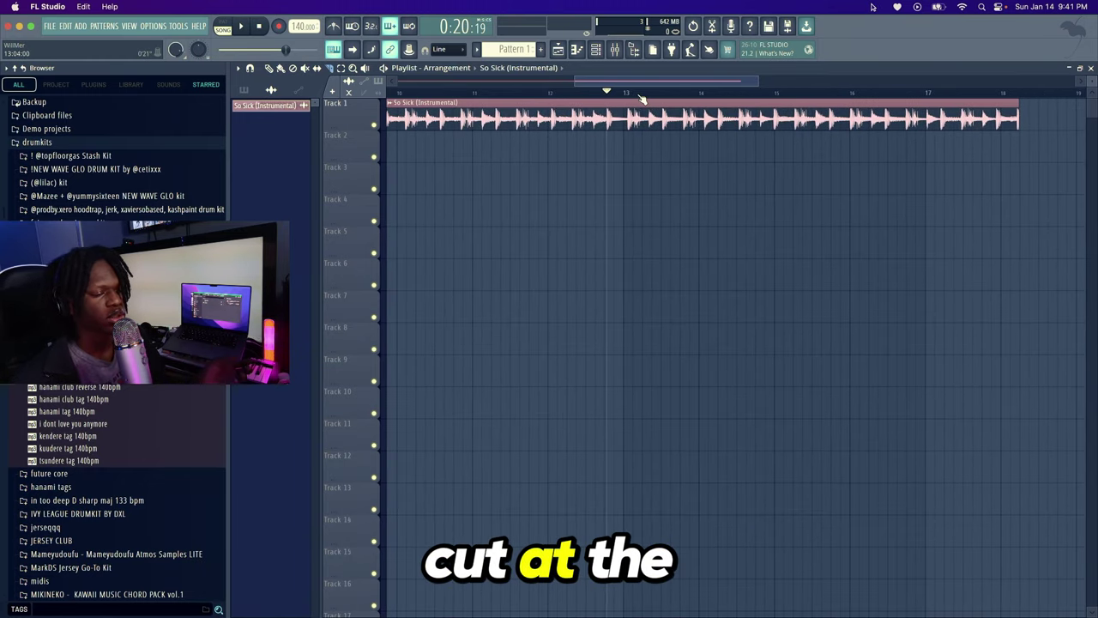
scroll(640, 95, "up", 4)
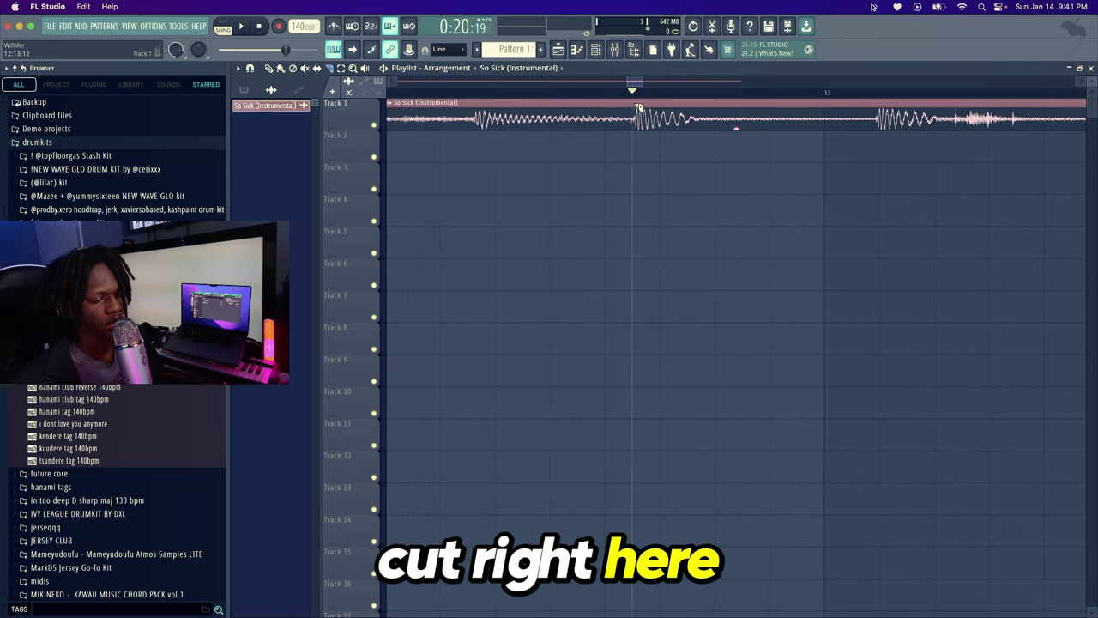
left_click_drag(638, 108, 638, 142)
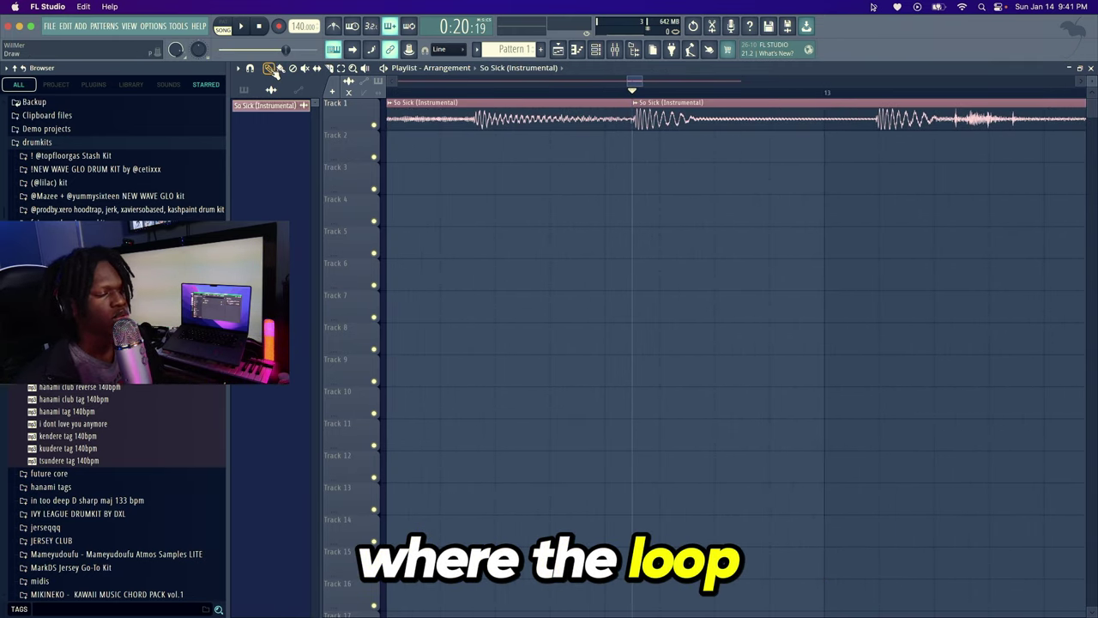
right_click(656, 111)
scroll(644, 103, "down", 4)
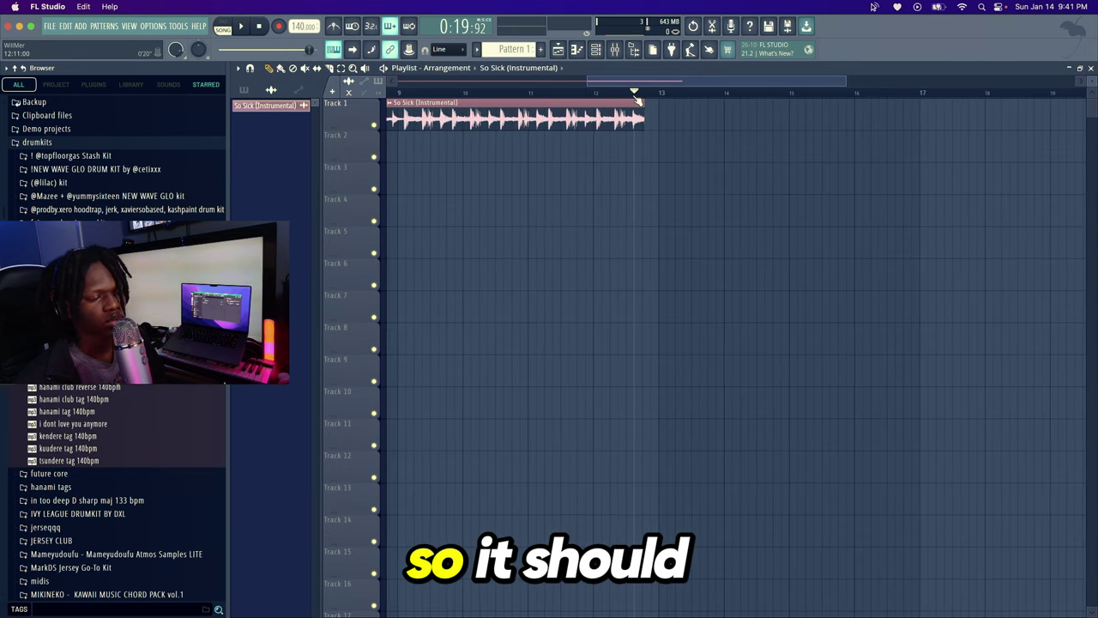
Play back the trimmed So Sick clip to check the loop's end and its restart
scroll(639, 101, "down", 1)
key("space")
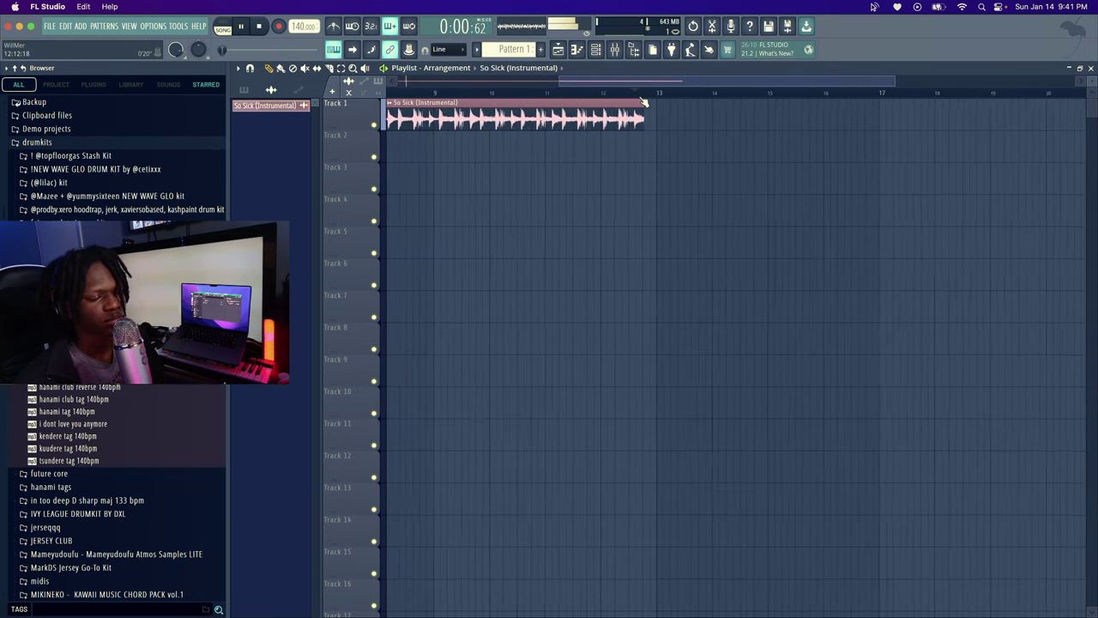
scroll(643, 102, "down", 2)
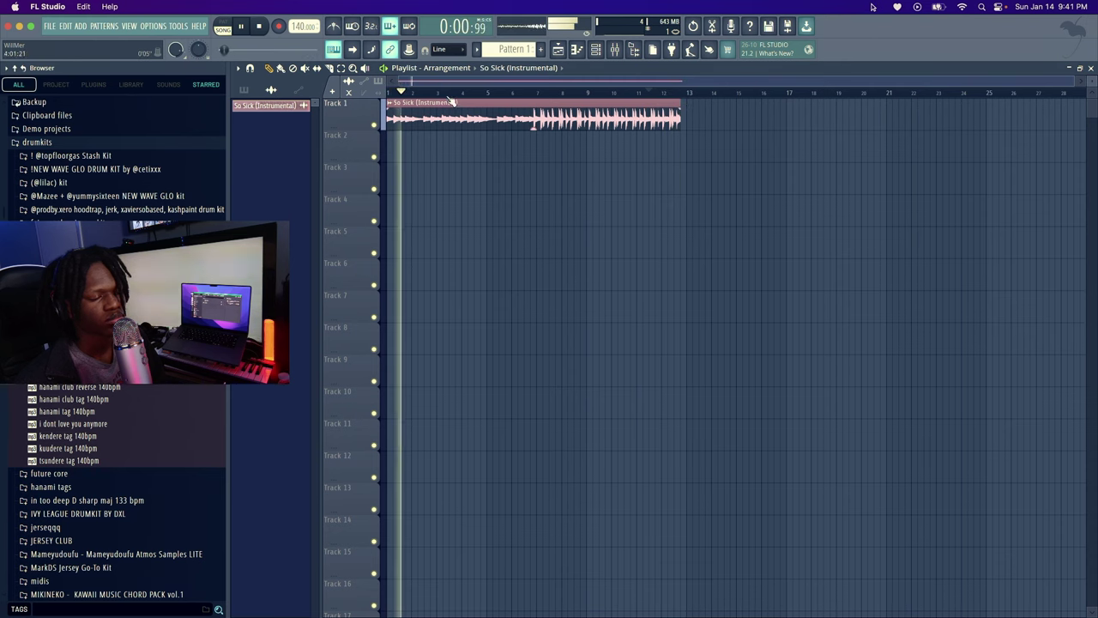
key("space")
scroll(455, 94, "up", 3)
scroll(429, 95, "up", 2)
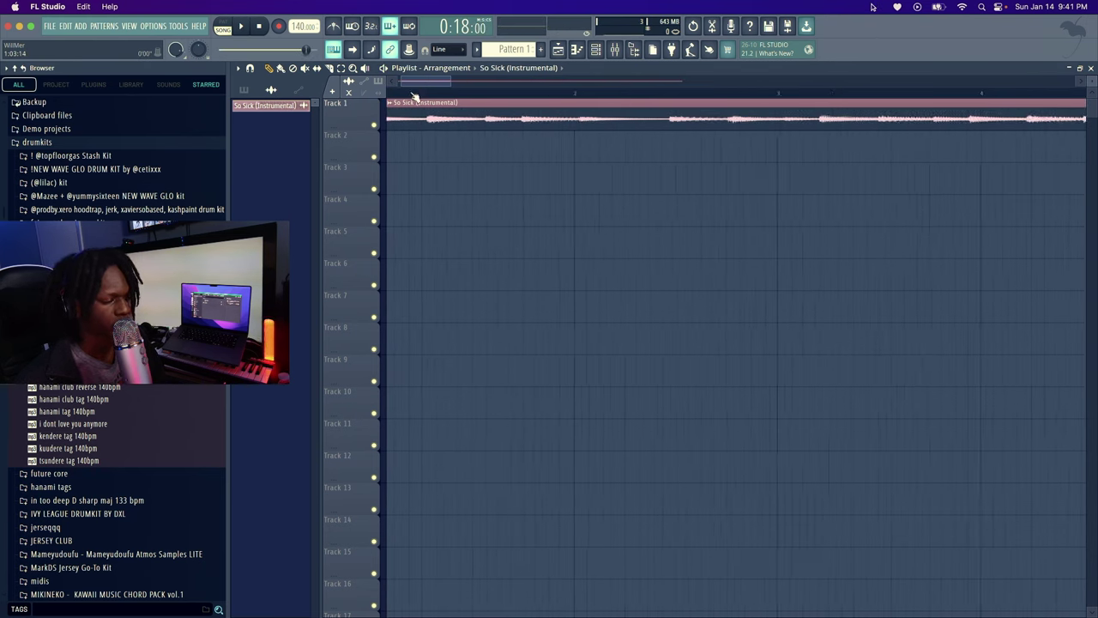
scroll(405, 95, "down", 5)
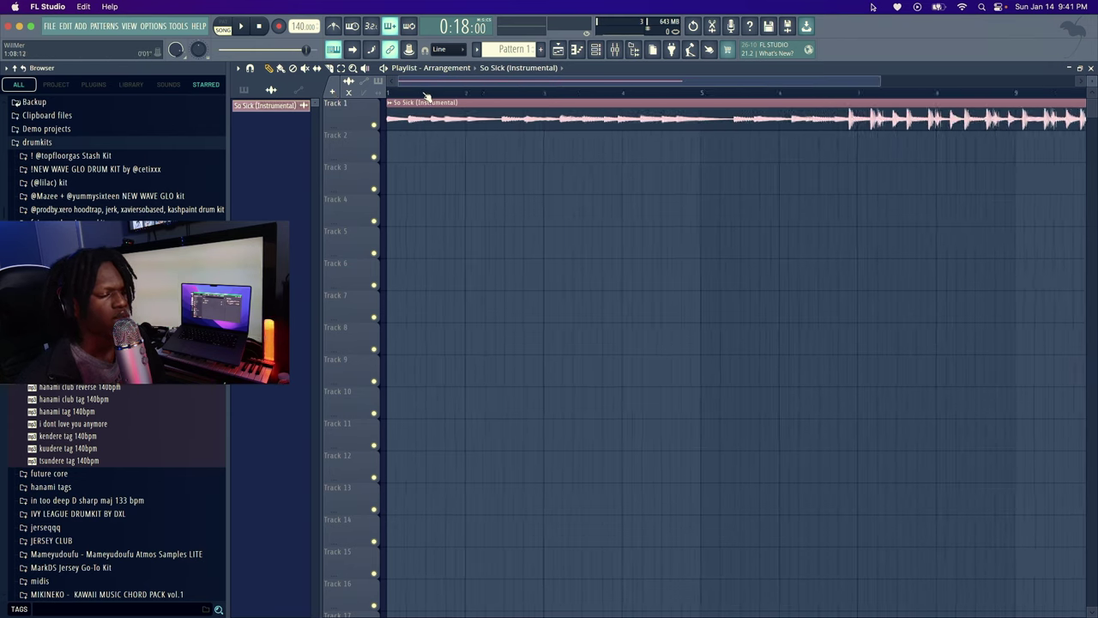
Extract drums, bass, instruments and vocals stems from the So Sick clip, with the source track muted when done
left_click(392, 103)
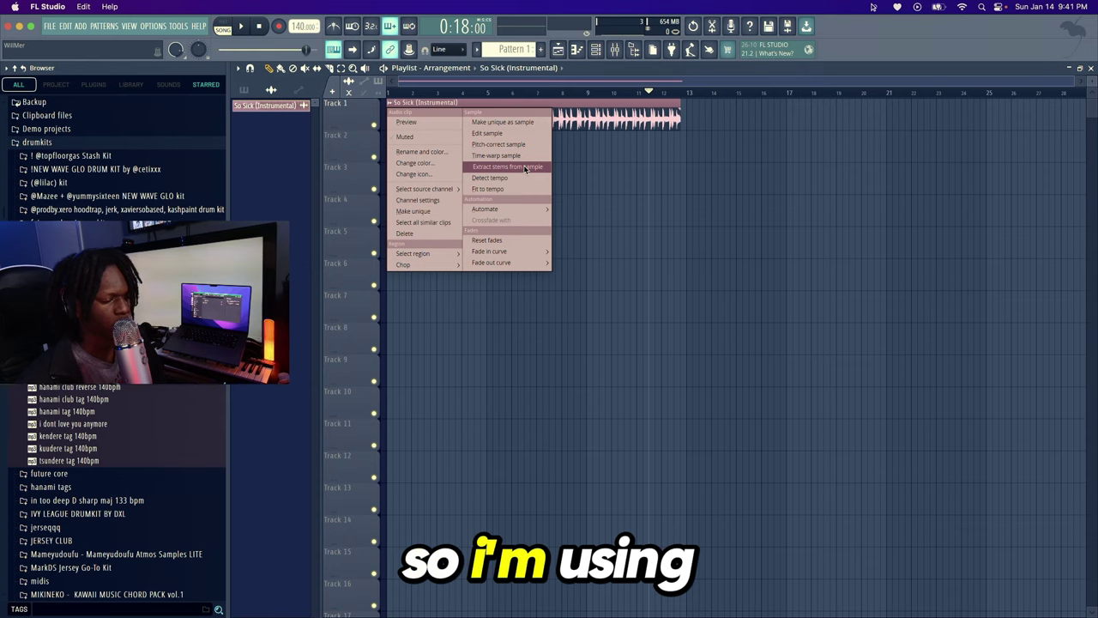
left_click(525, 168)
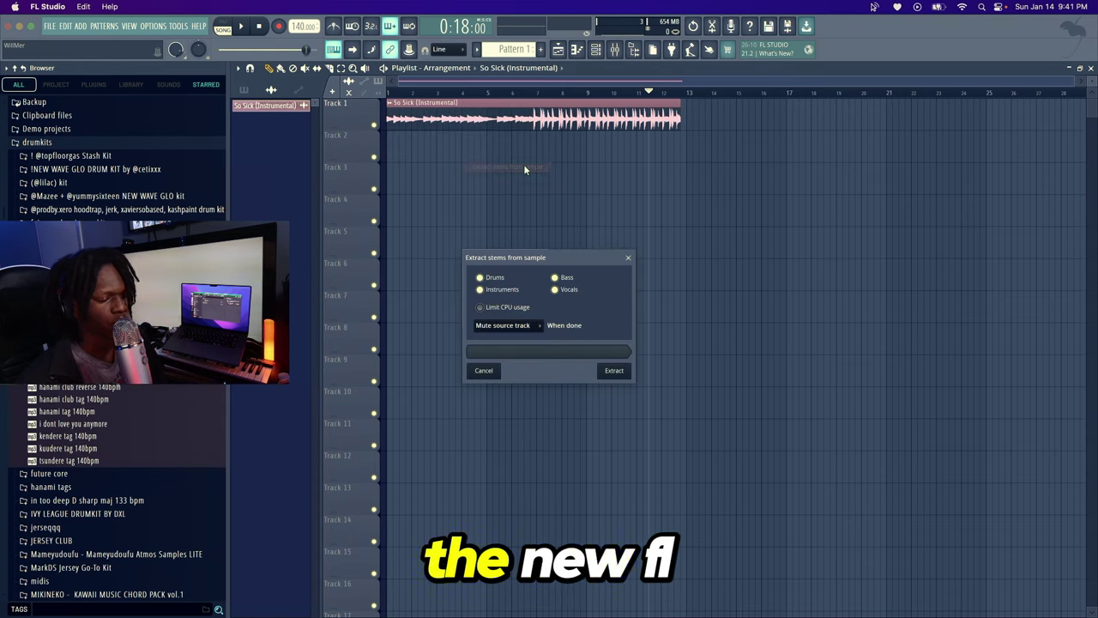
left_click(616, 372)
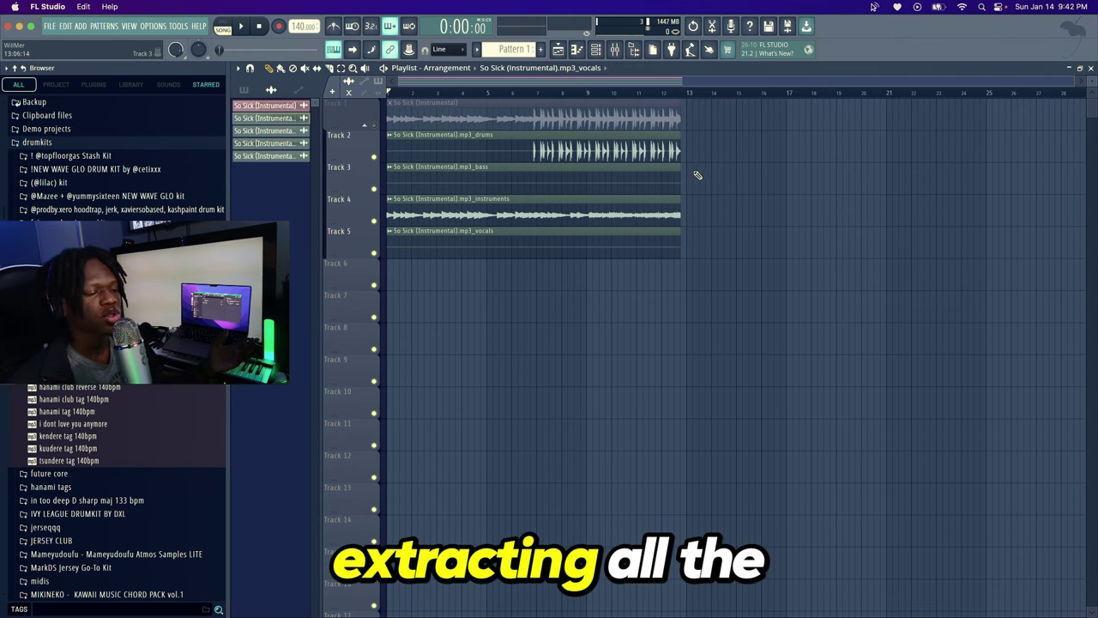
Delete the bass, drums and vocals stem clips from the playlist, keeping the instruments stem on Track 4
right_click(676, 182)
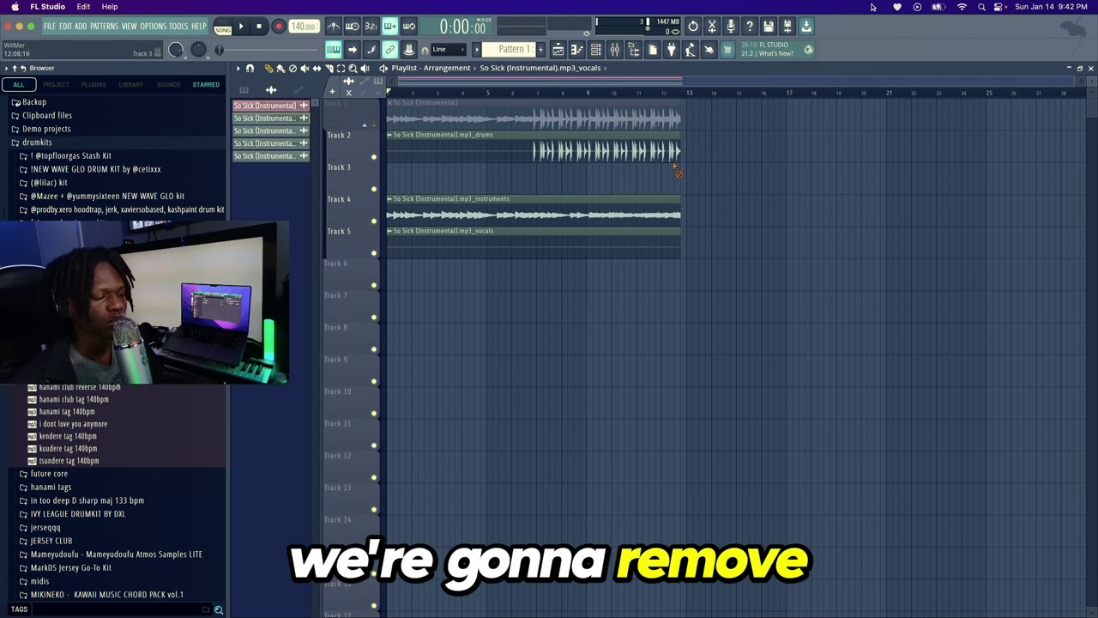
right_click(676, 150)
right_click(621, 244)
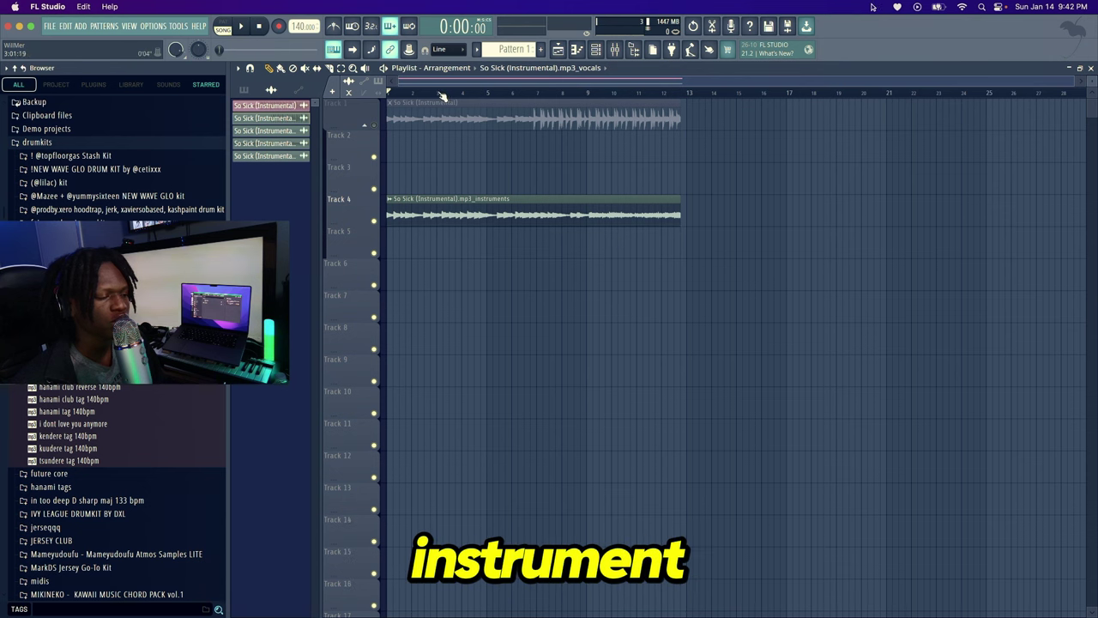
scroll(444, 94, "up", 5)
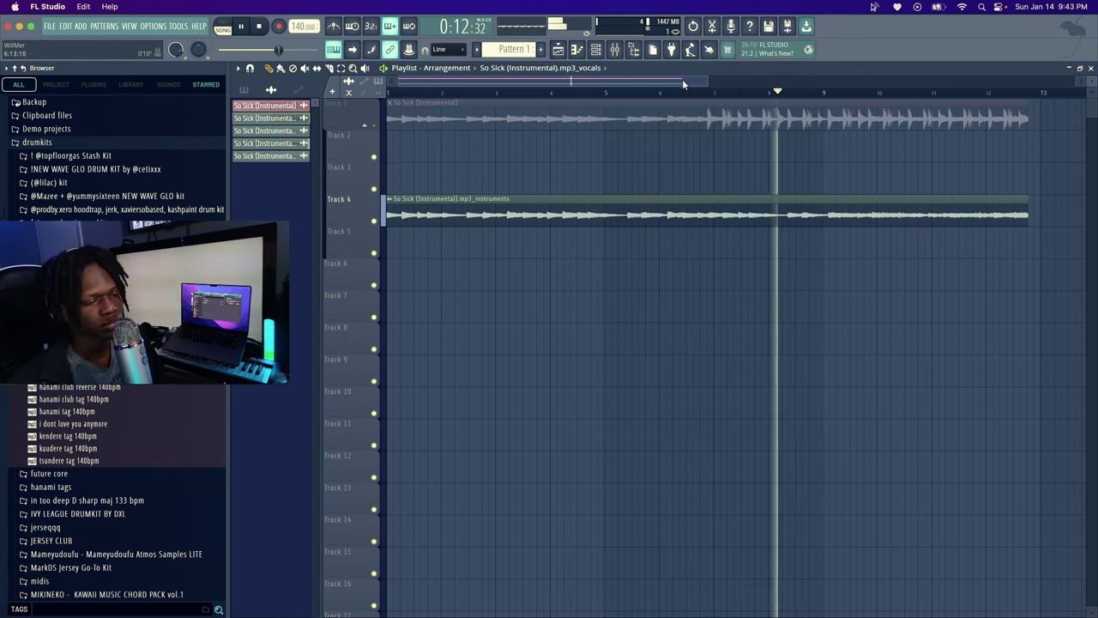
left_click_drag(685, 84, 774, 98)
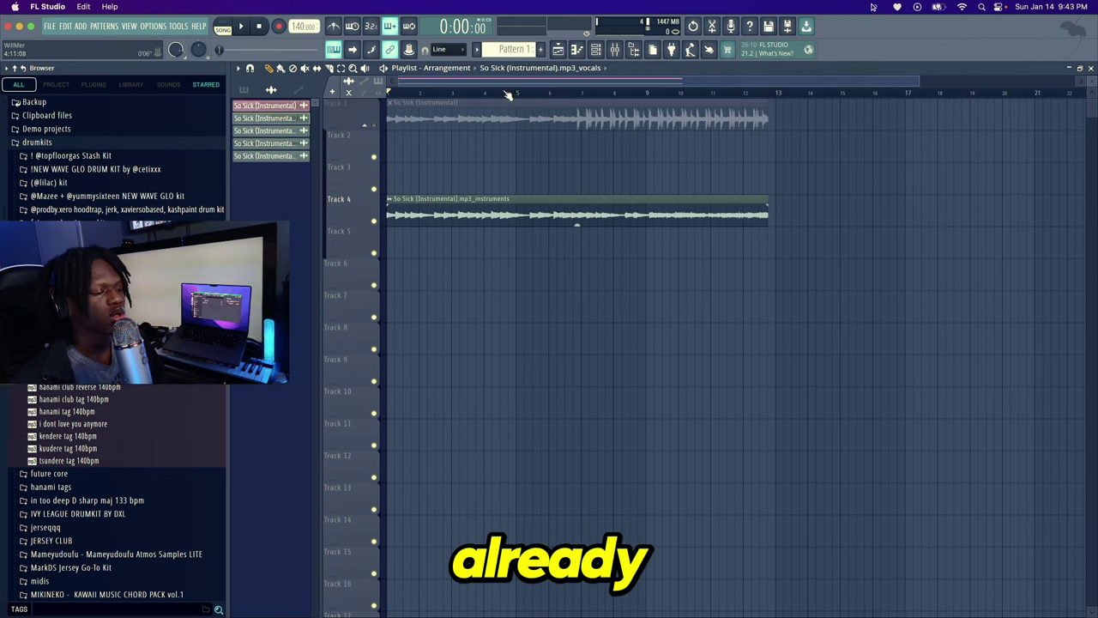
Locate the instruments stem's source file in the browser from its channel settings, and close the settings
double_click(417, 203)
left_click(446, 216)
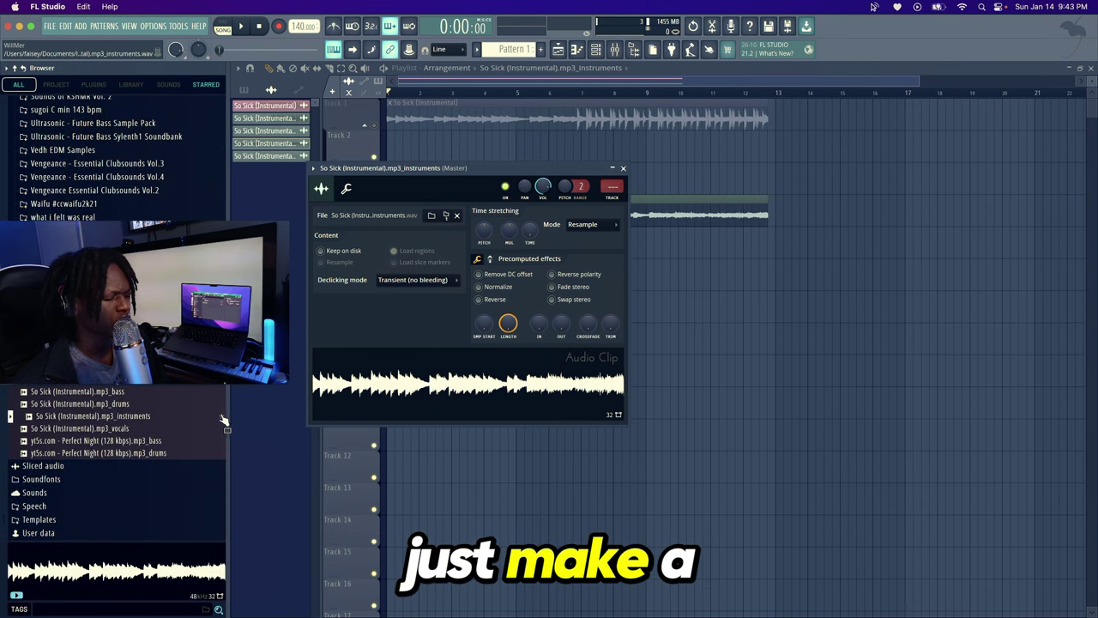
left_click(623, 168)
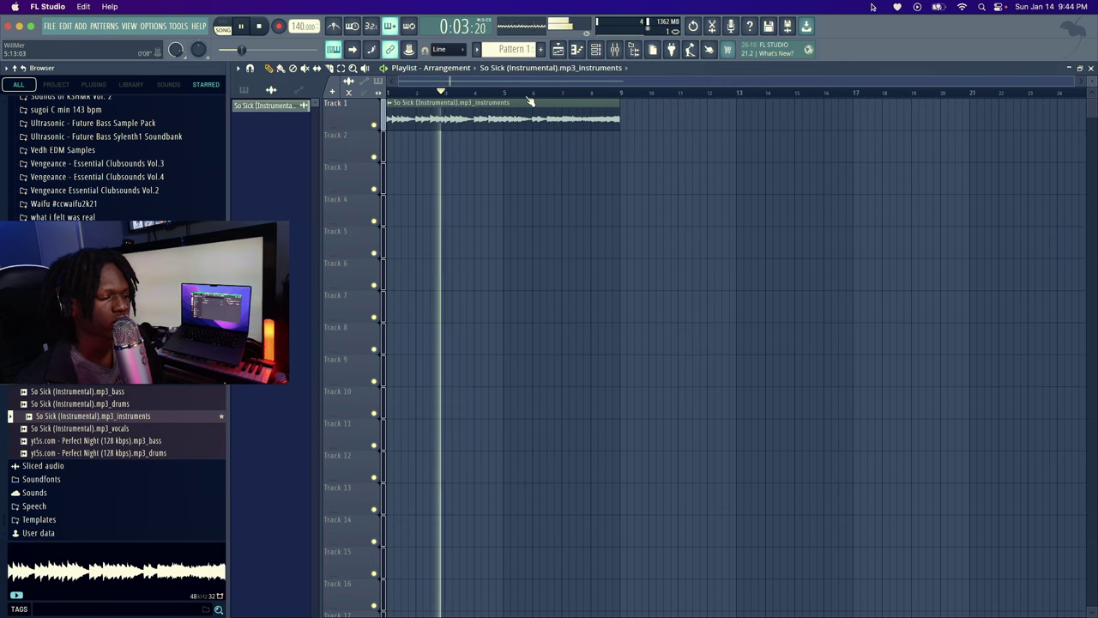
Play through the instruments clip on Track 1 to check its timing and its loop end at bar 9
scroll(515, 101, "up", 3)
scroll(503, 101, "up", 2)
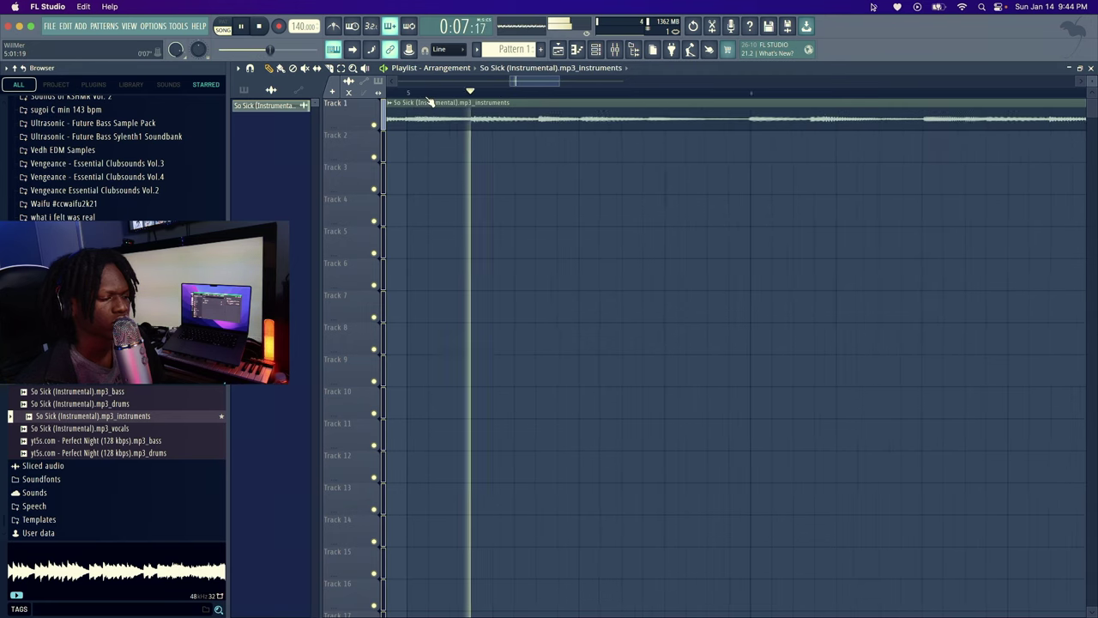
scroll(637, 119, "down", 1)
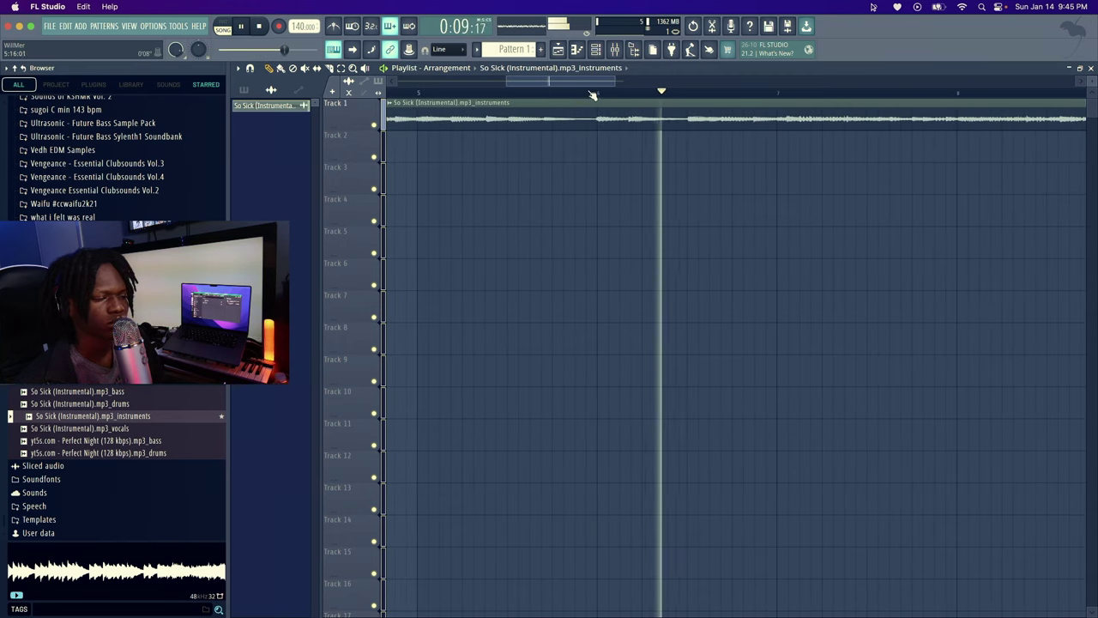
left_click_drag(604, 80, 649, 88)
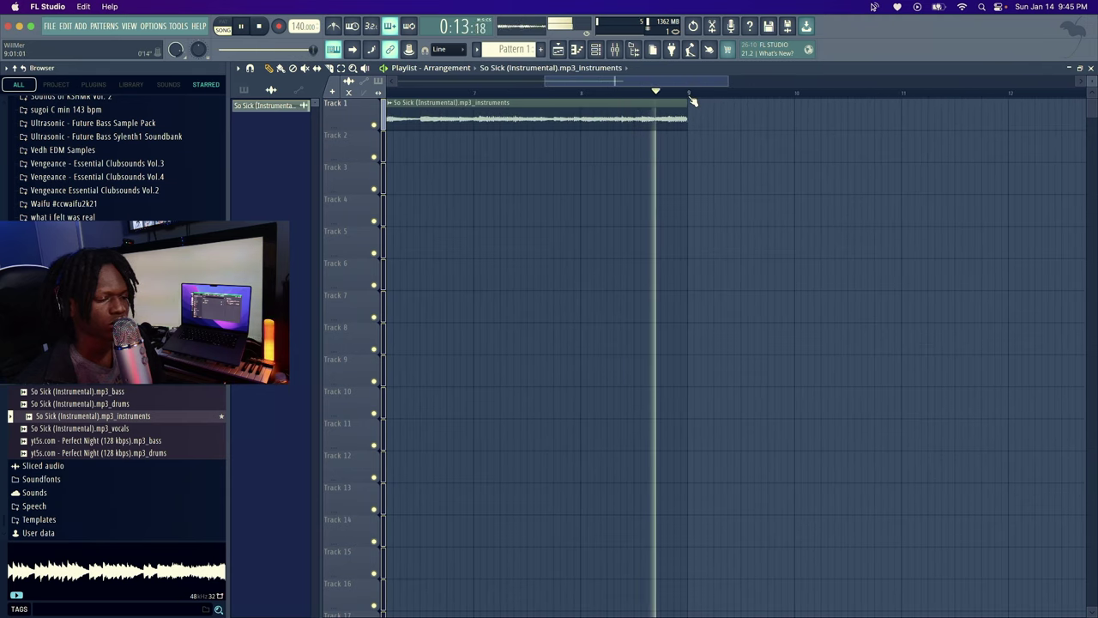
left_click_drag(605, 88, 448, 88)
key("space")
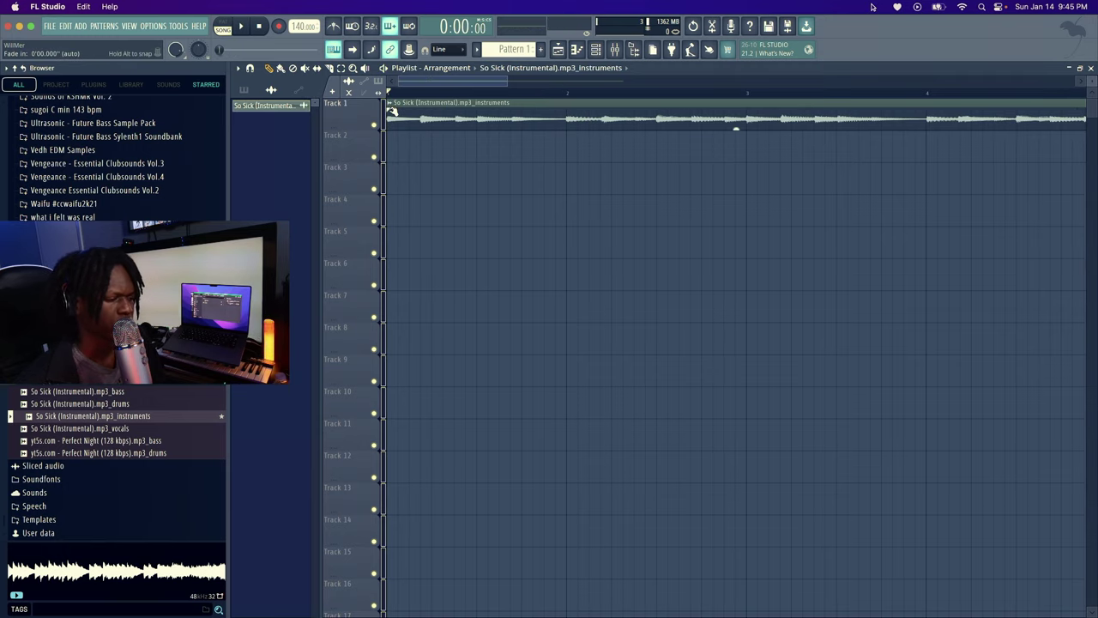
Set the instruments clip's time-stretching mode to Stretch and route its channel to mixer track 1
double_click(410, 109)
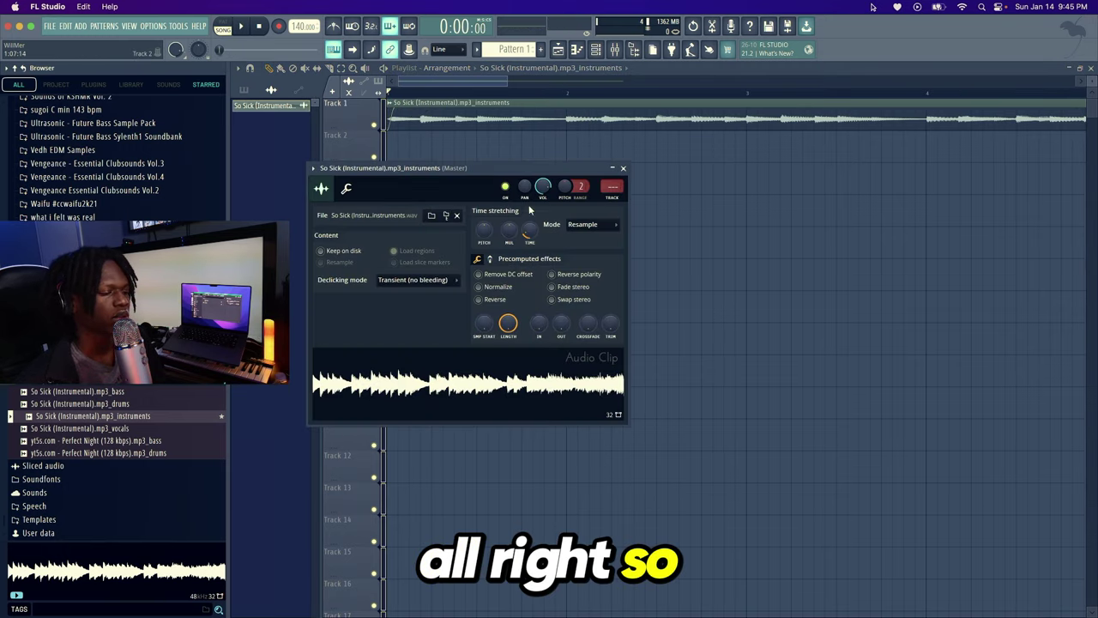
left_click(592, 224)
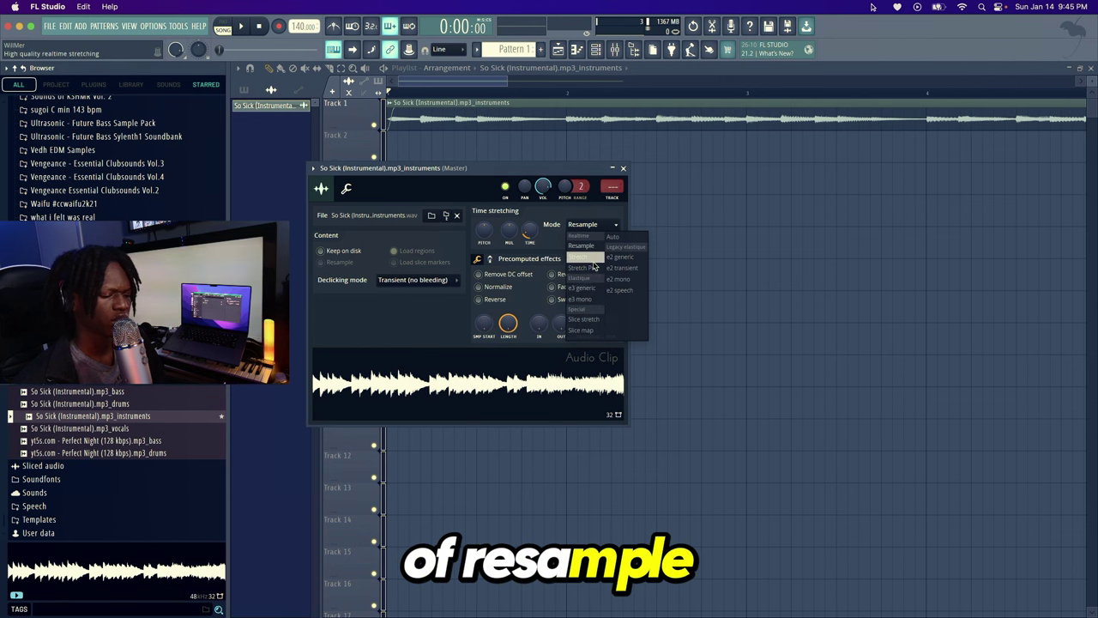
left_click(590, 259)
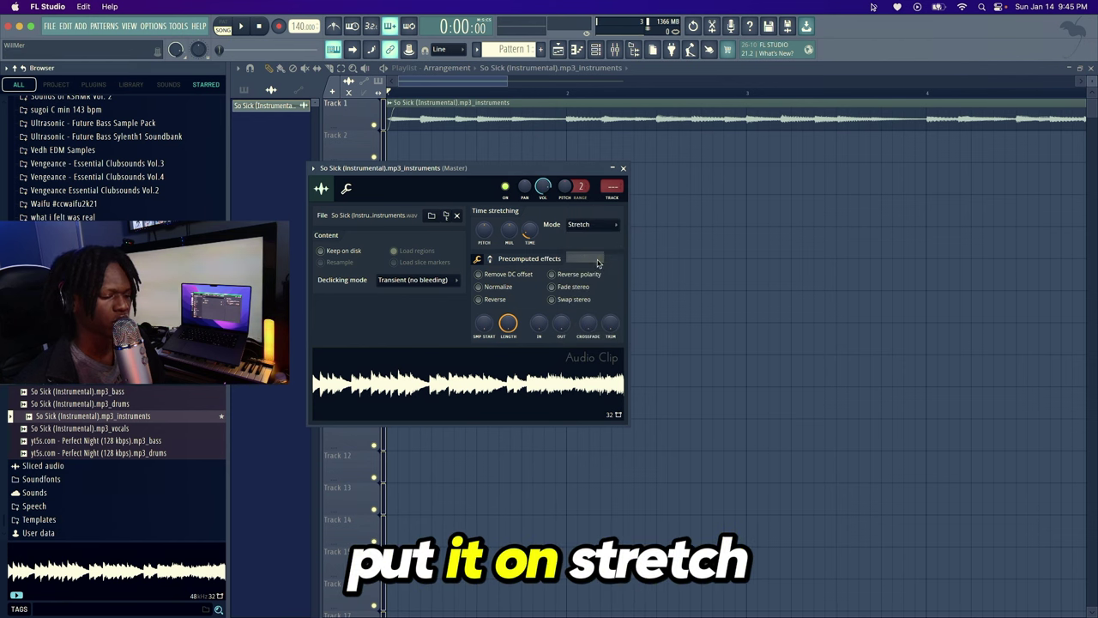
key("super+l")
left_click(623, 169)
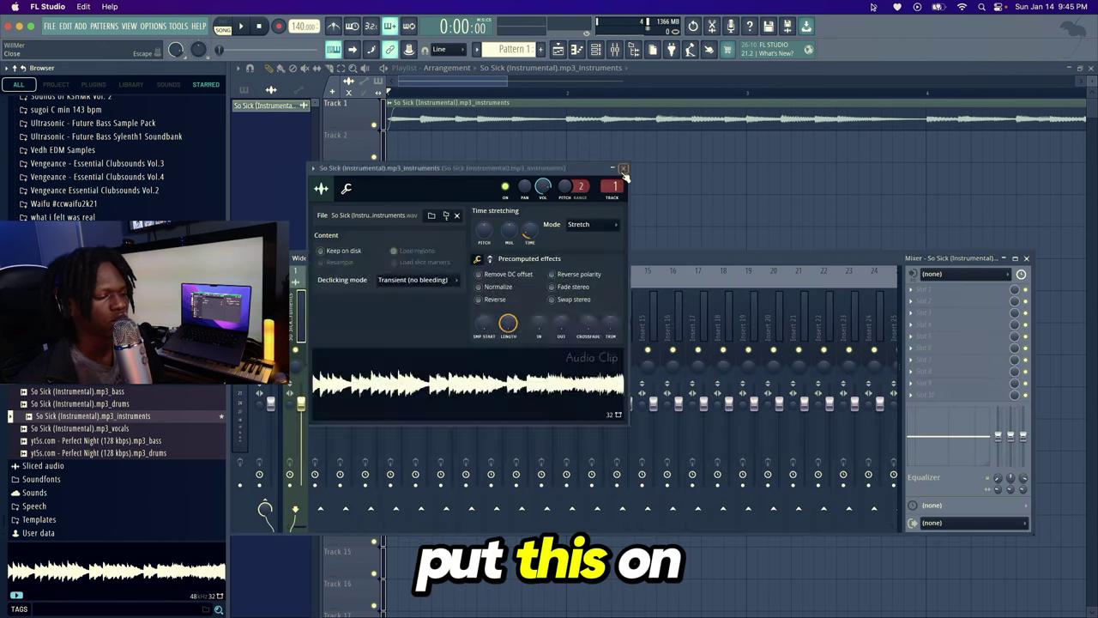
Play through the instruments clip on Track 1 to check the short fade at its start
left_click(405, 114)
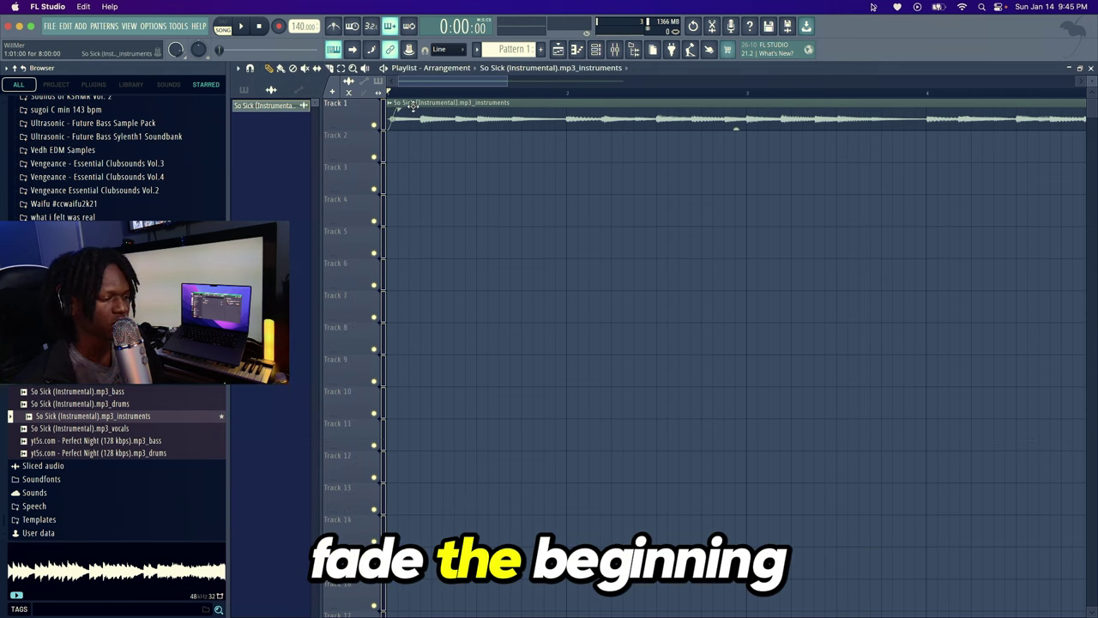
key("space")
scroll(424, 94, "down", 2)
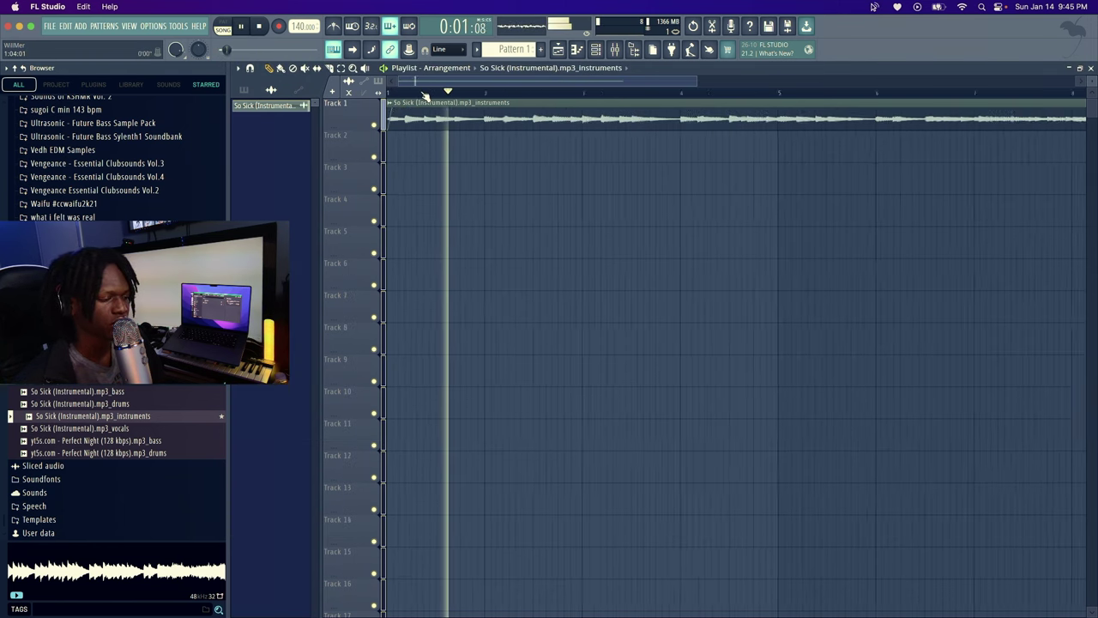
scroll(424, 95, "down", 3)
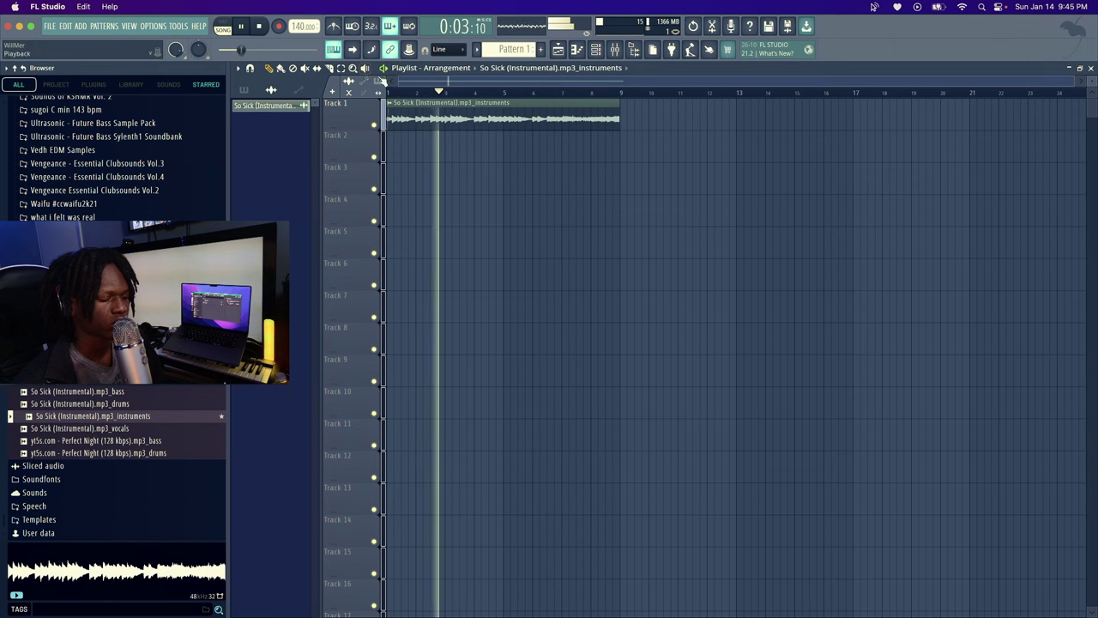
scroll(494, 97, "up", 2)
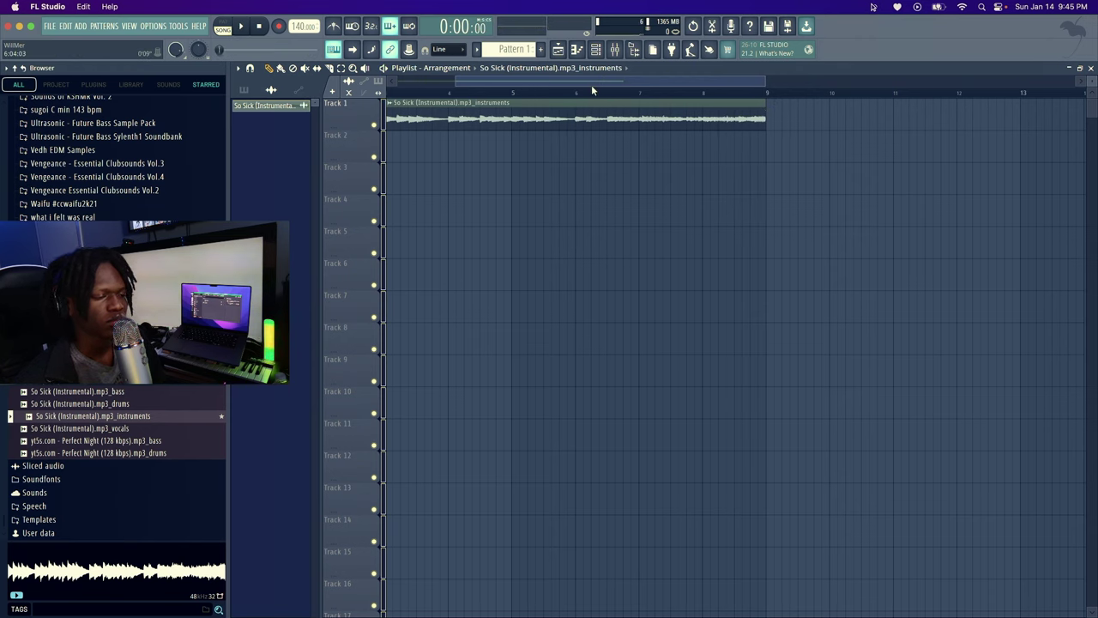
Add Fruity Parametric EQ 2 to the first effect slot of the instruments' mixer track 1
double_click(490, 102)
left_click(614, 50)
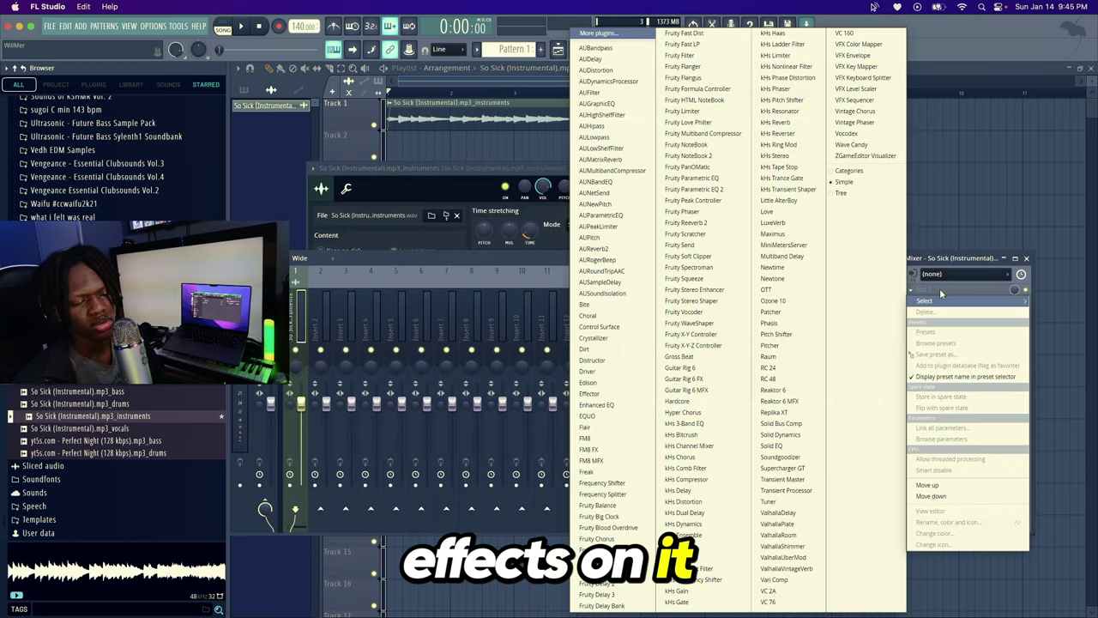
left_click(943, 290)
left_click(694, 187)
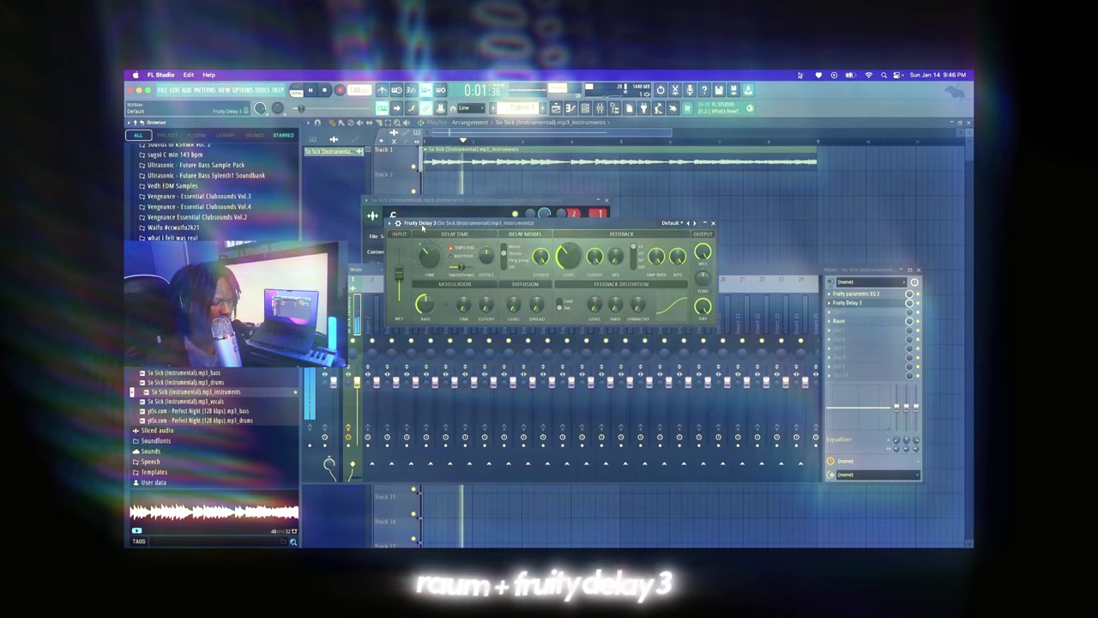
Set the delay time of Fruity Delay 3 to 4:0 on the instruments' mixer track, close the open windows and stop playback
left_click_drag(431, 254, 433, 262)
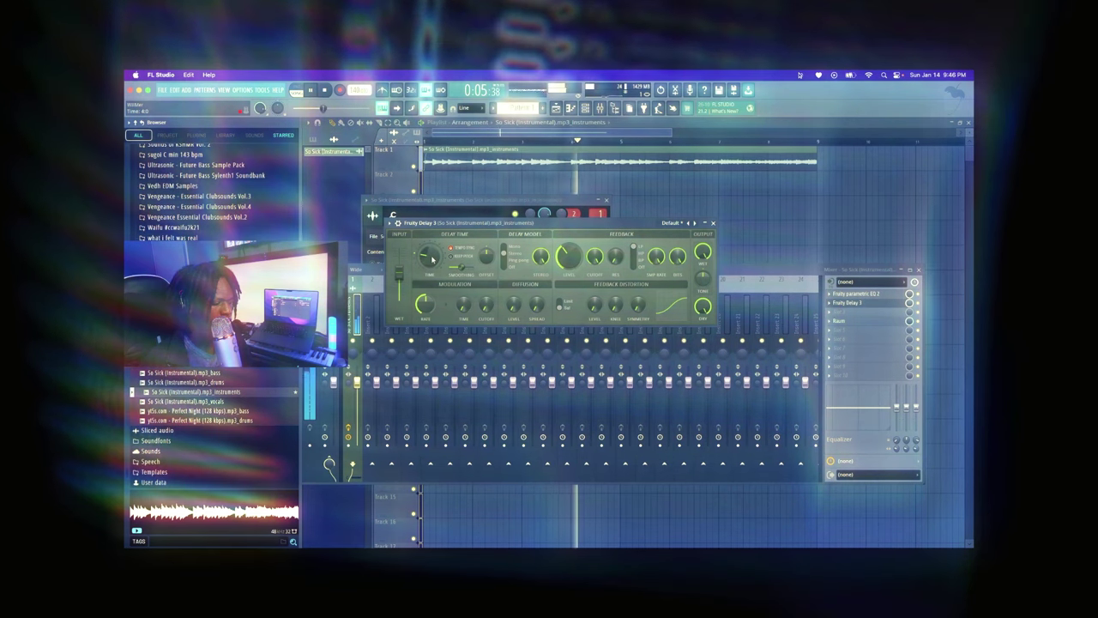
right_click(433, 263)
left_click(431, 261)
right_click(431, 262)
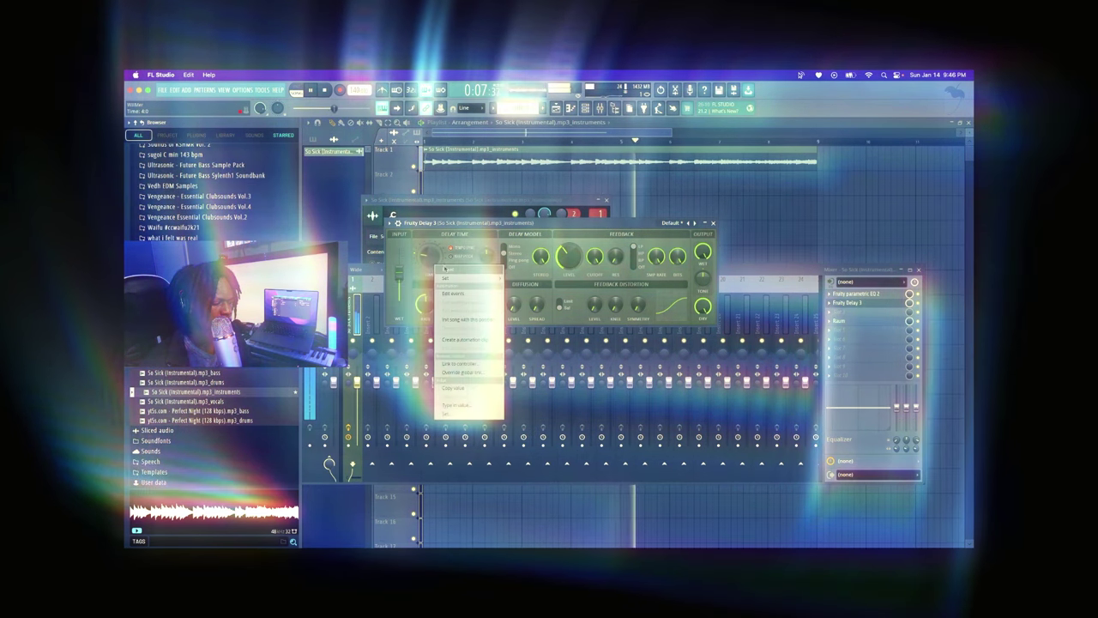
left_click(430, 262)
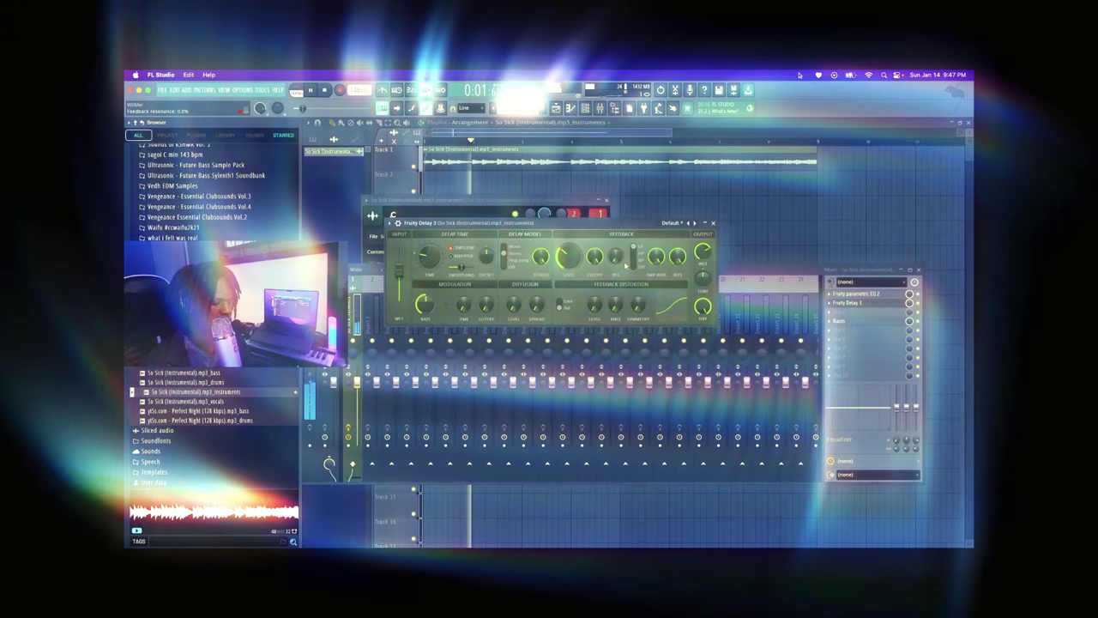
left_click(713, 223)
left_click(606, 200)
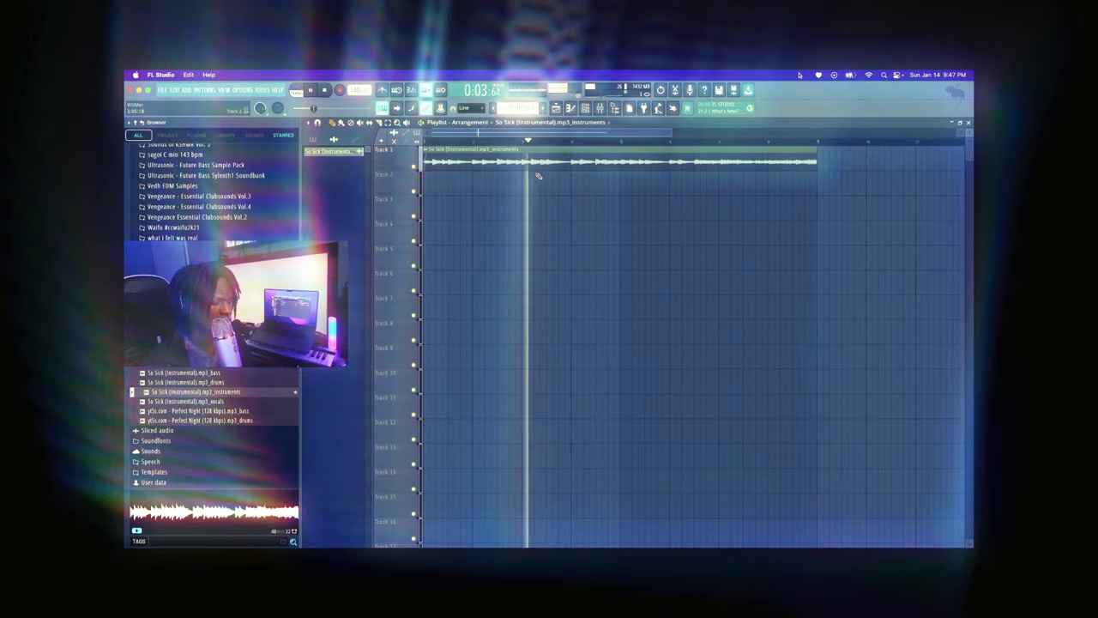
key("space")
Set the instruments clip's root note to C#5, lower its fine tuning about halfway, and close its channel settings
double_click(521, 159)
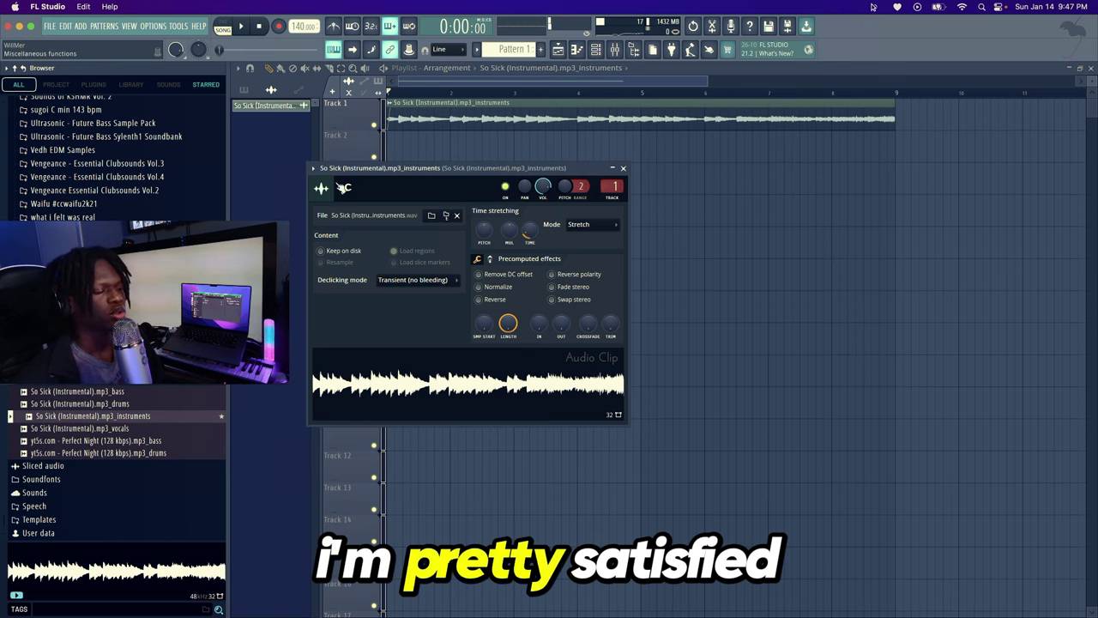
left_click(344, 187)
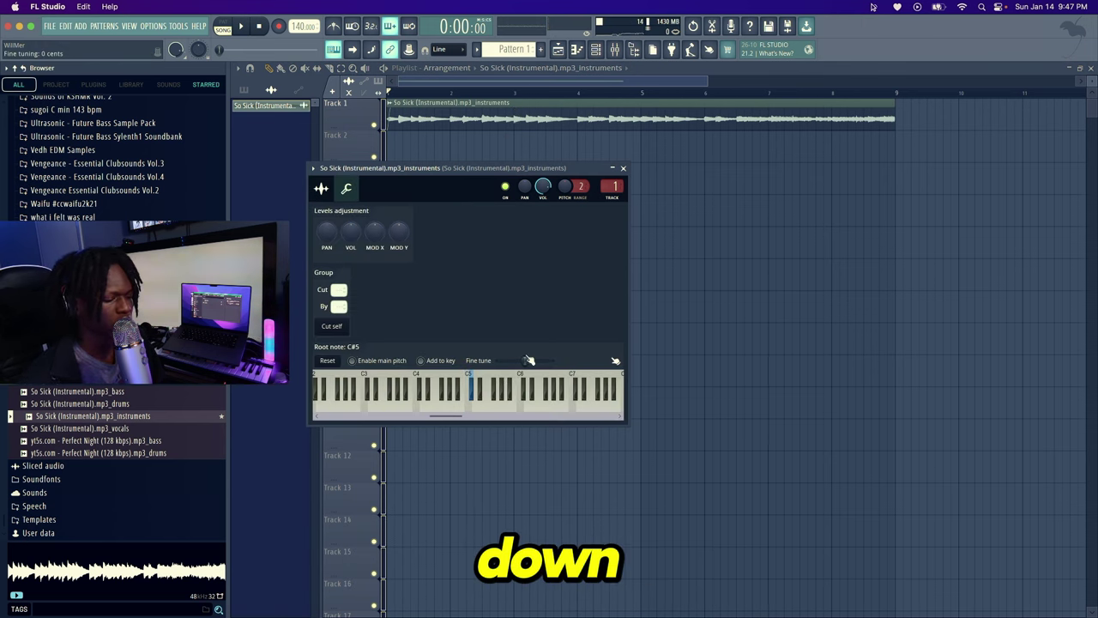
left_click_drag(529, 360, 529, 403)
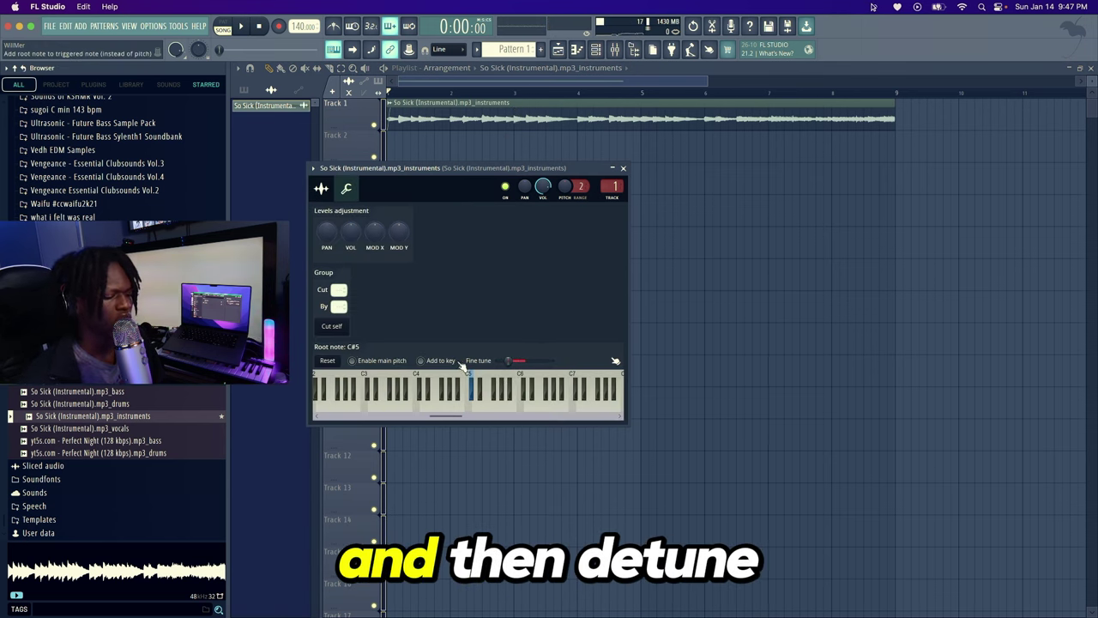
left_click_drag(507, 362, 509, 362)
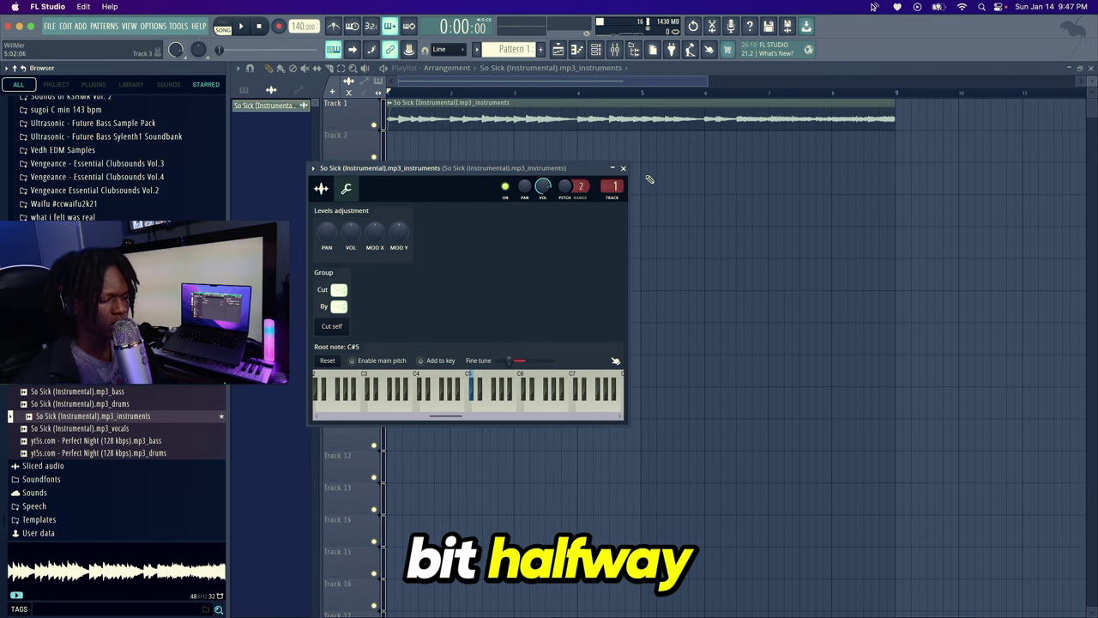
left_click(613, 168)
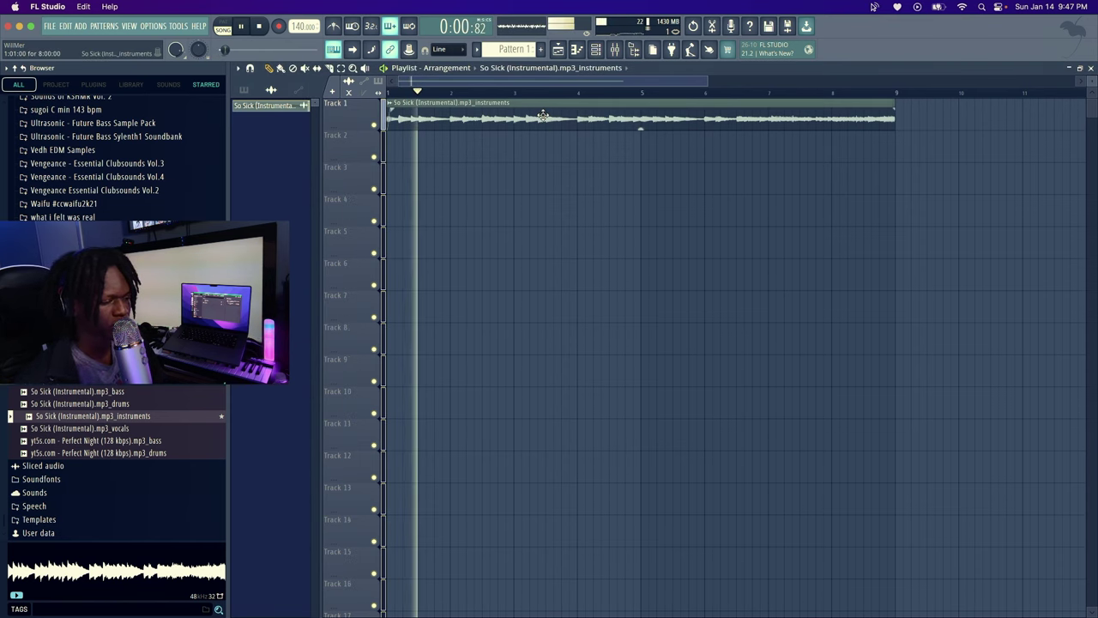
left_click(613, 168)
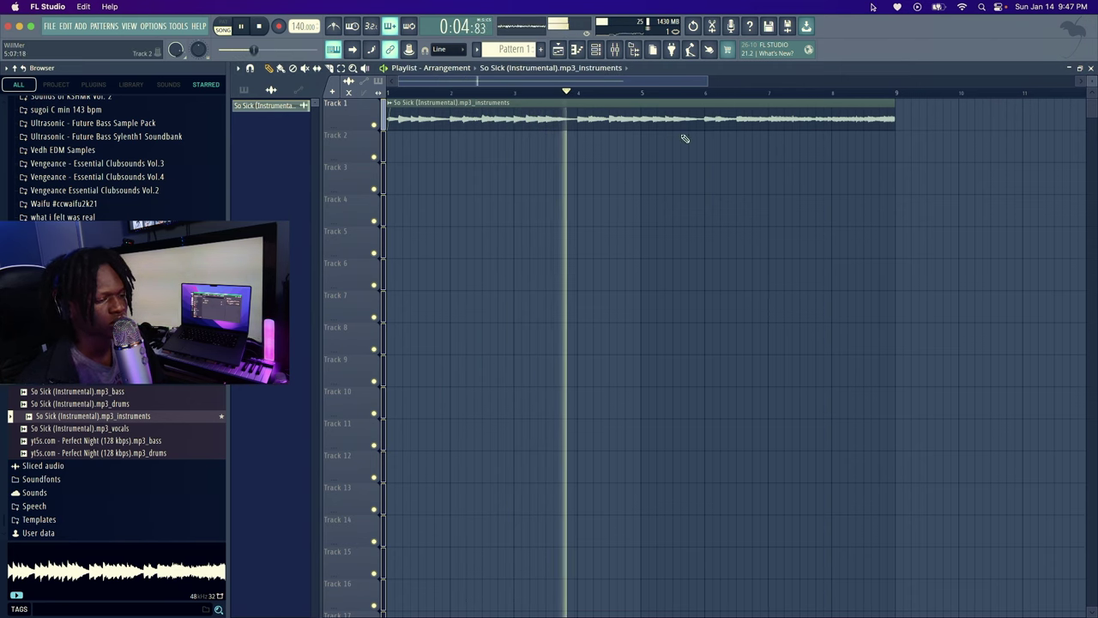
Play through the detuned instruments clip, examining its waveform around bar 5, at its end and at its start
scroll(668, 100, "up", 4)
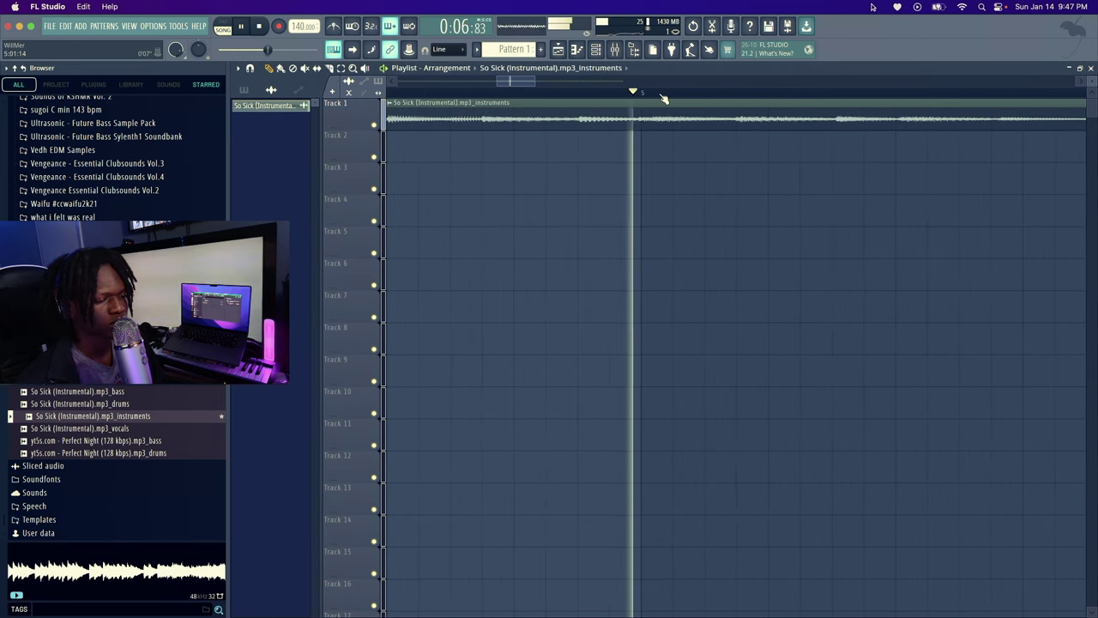
scroll(617, 97, "down", 4)
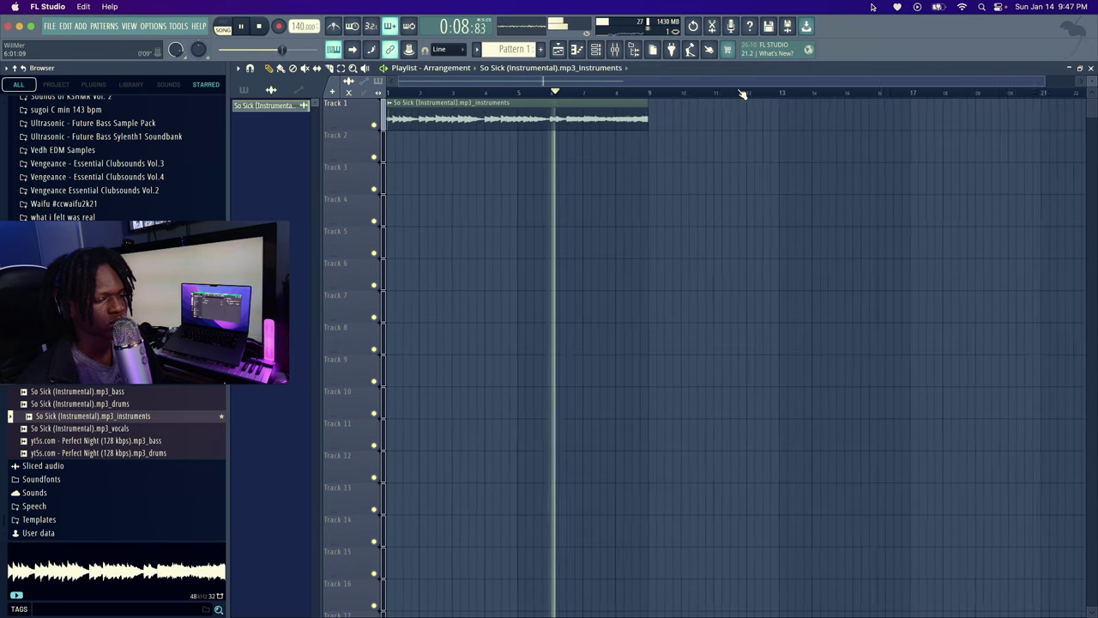
scroll(548, 92, "up", 5)
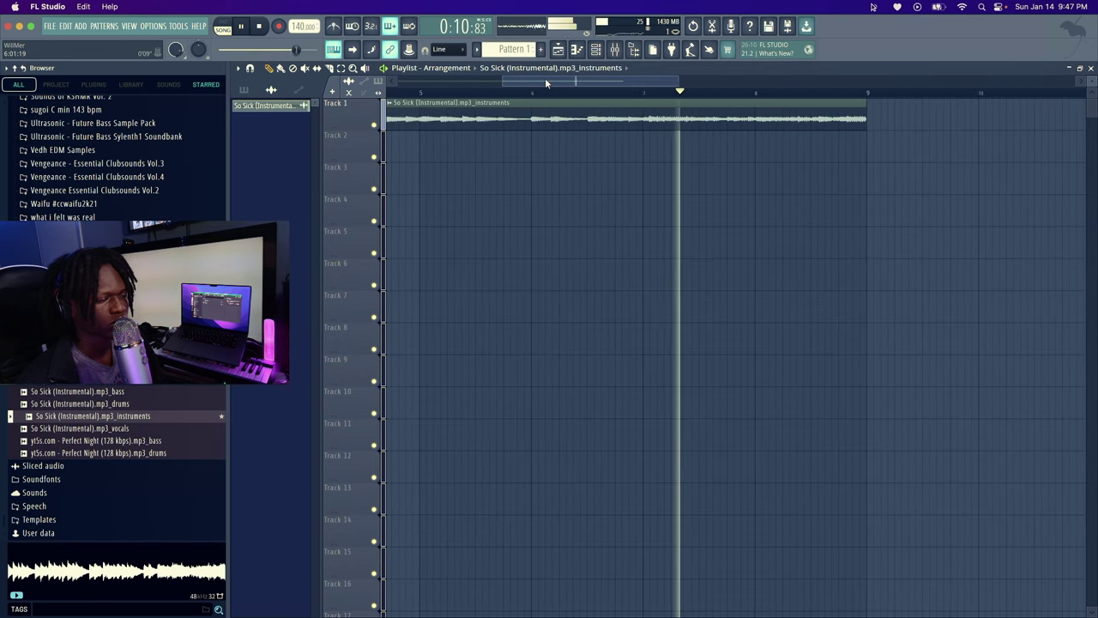
scroll(396, 99, "up", 5)
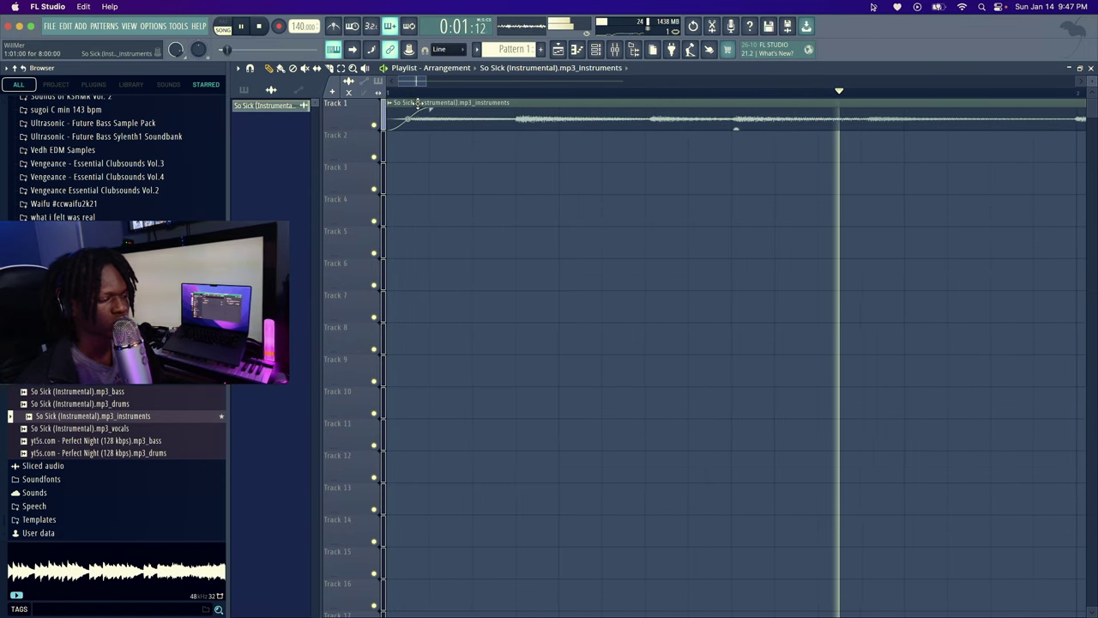
key("space")
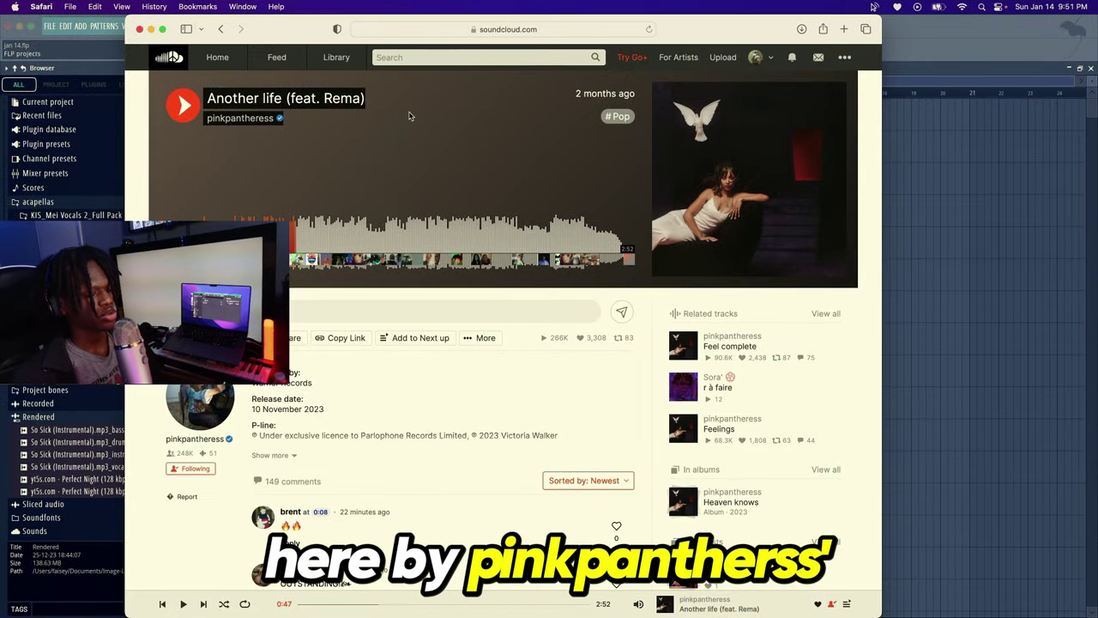
Switch to Safari, preview Another life (feat. Rema) on SoundCloud, and look up its tempo by searching for "Another life (feat. Rema) bpm"
key("space")
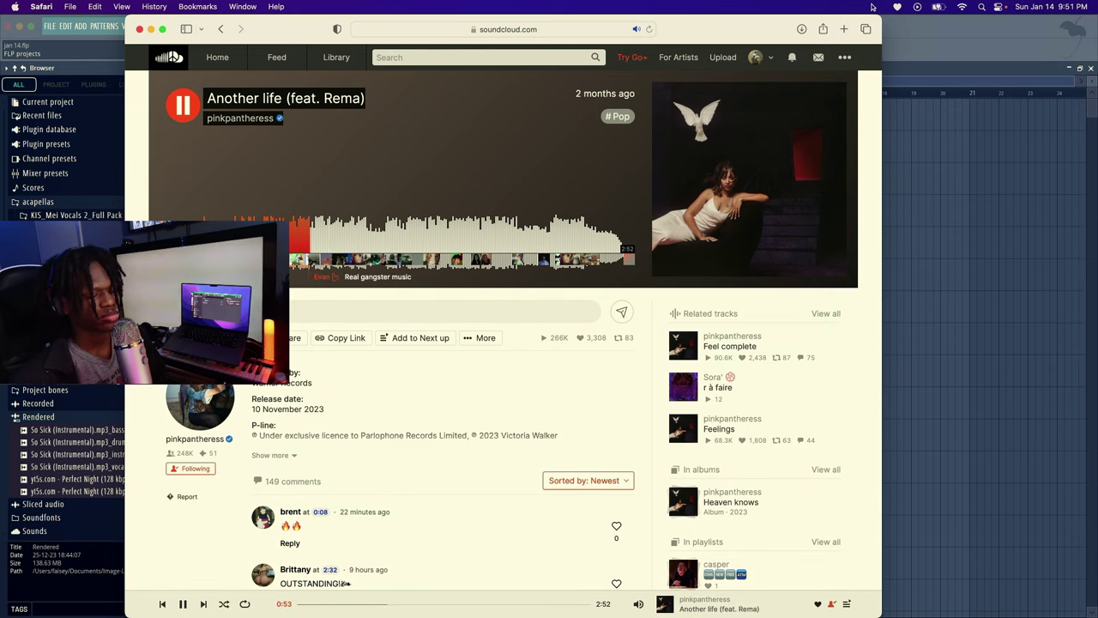
key("space")
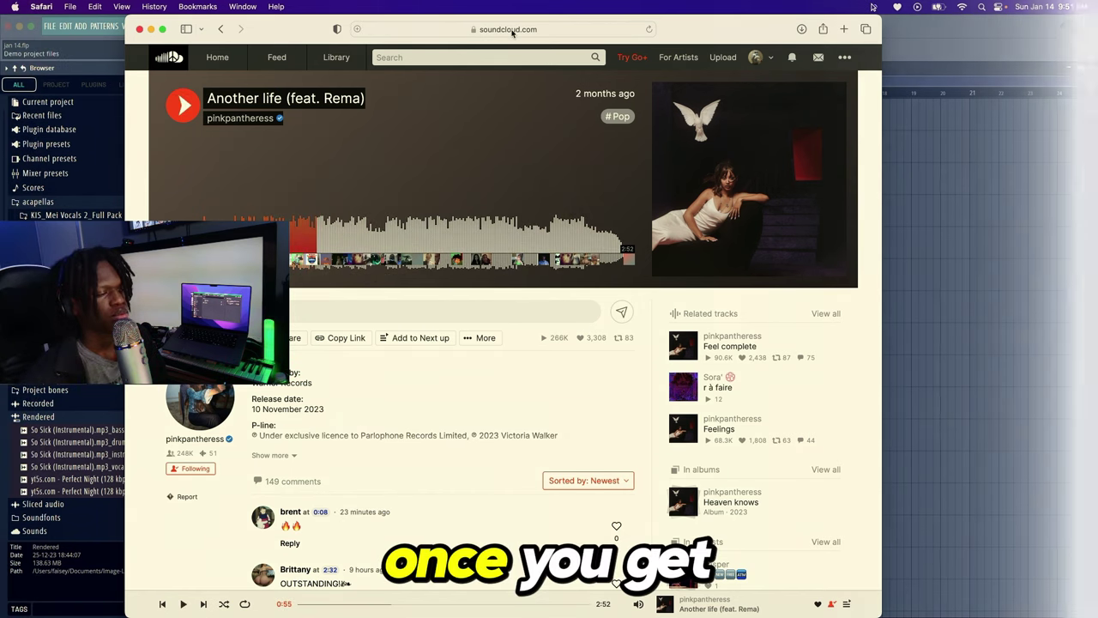
left_click(512, 29)
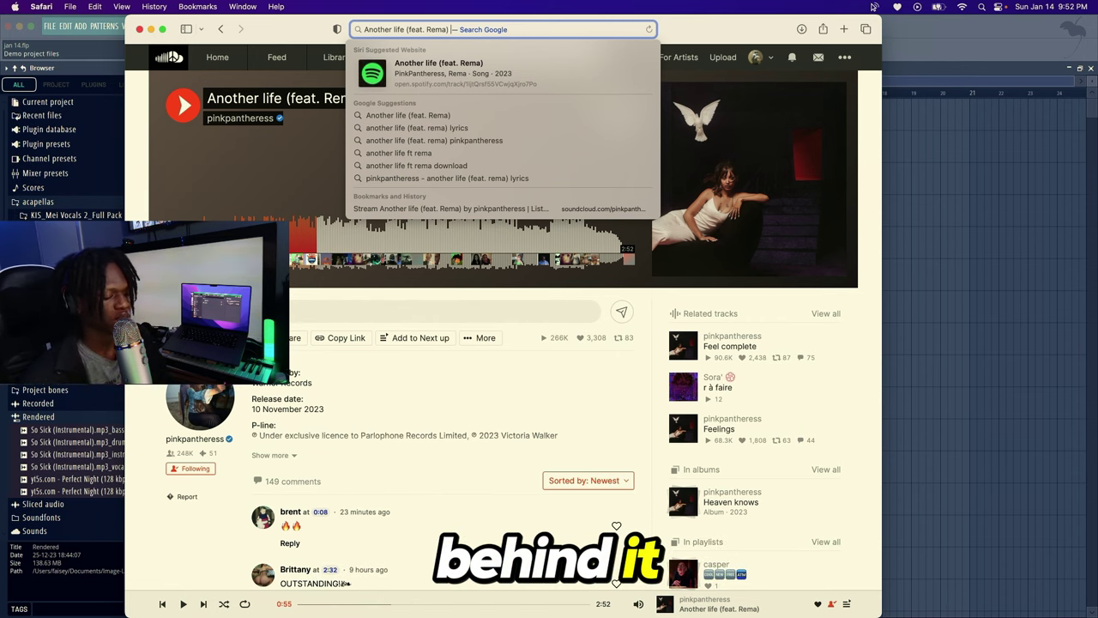
type("bpm")
key("Return")
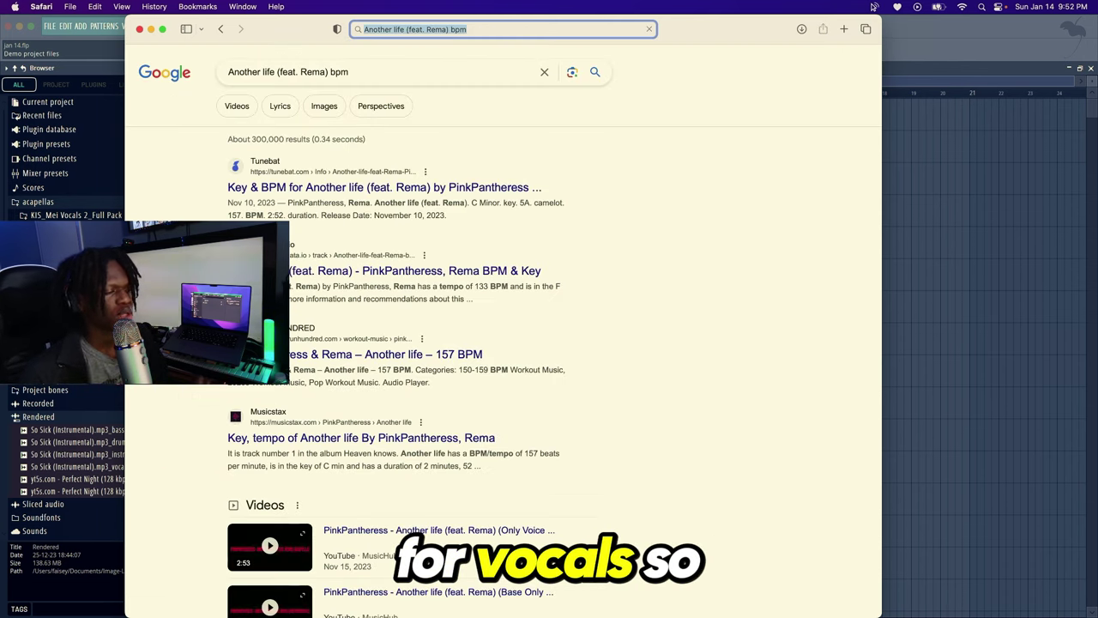
left_click(382, 184)
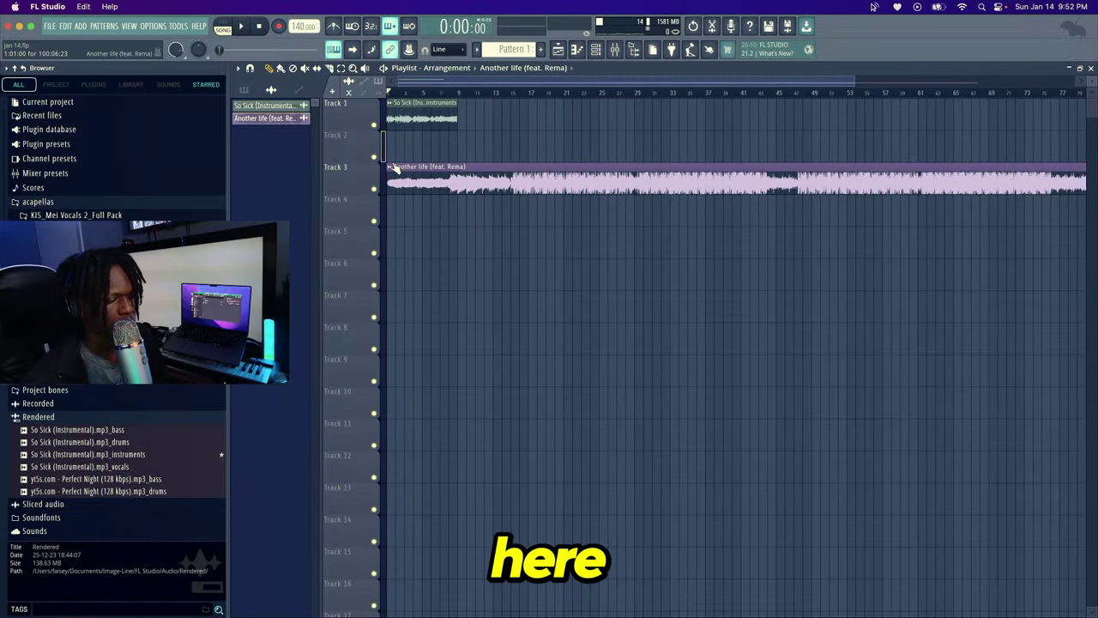
Switch to FL Studio and extract the stems from the Another life (feat. Rema) clip on Track 3
right_click(391, 168)
left_click(507, 231)
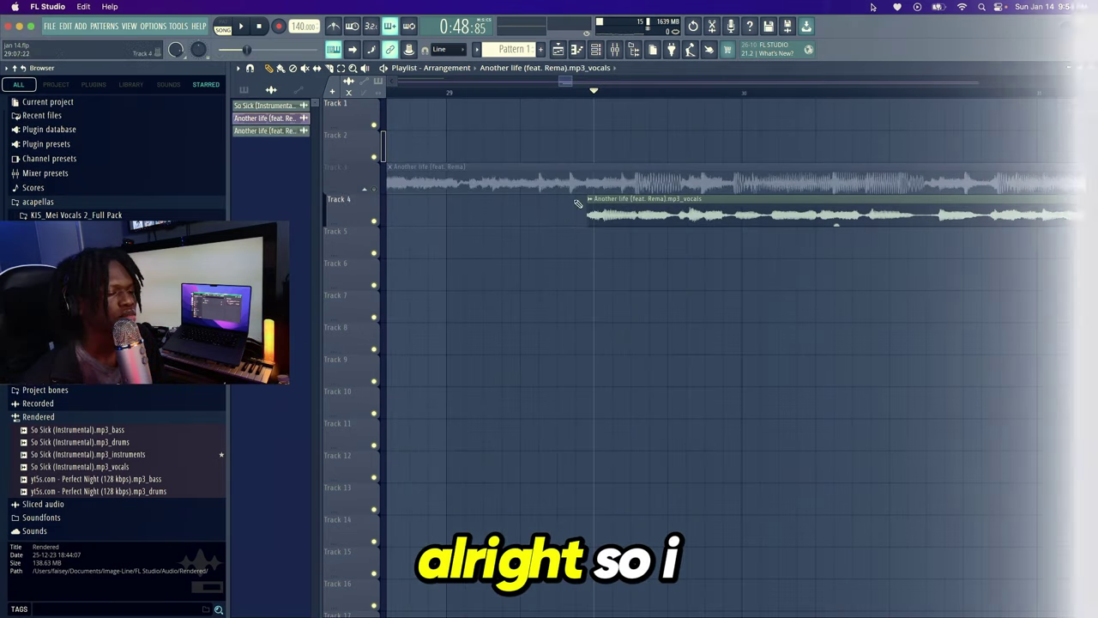
Move the trimmed vocals stem on Track 4 to bar 1 and delete the full Another life clip from Track 3
left_click_drag(629, 223, 378, 199)
right_click(502, 178)
right_click(489, 206)
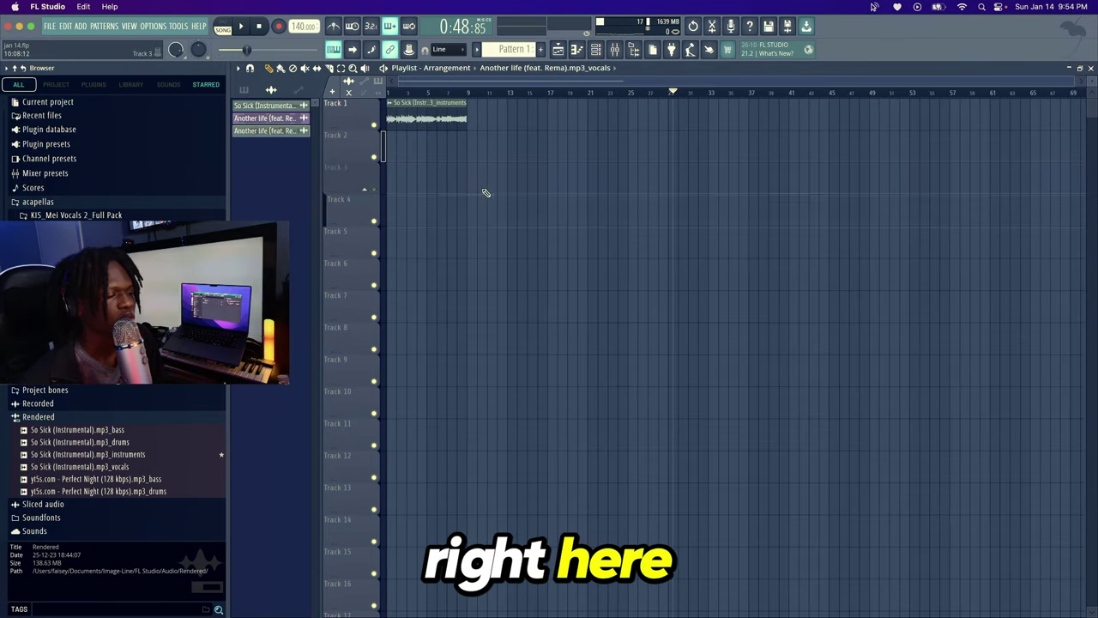
key("super+z")
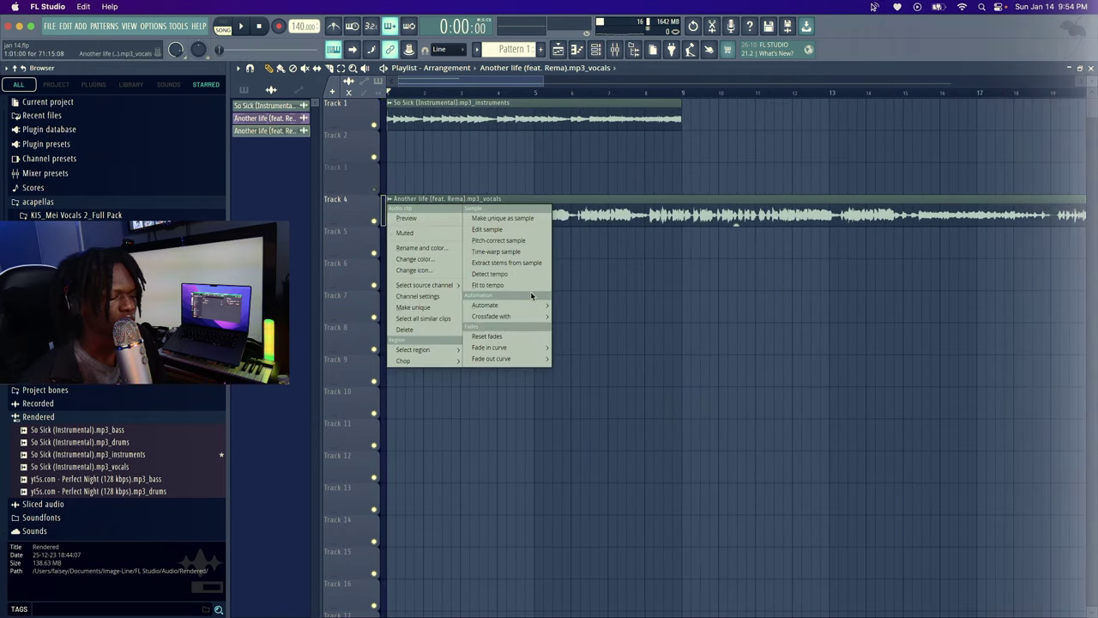
Fit the vocals clip on Track 4 to tempo with a manually entered BPM, and set its time-stretching mode to Stretch
left_click(524, 287)
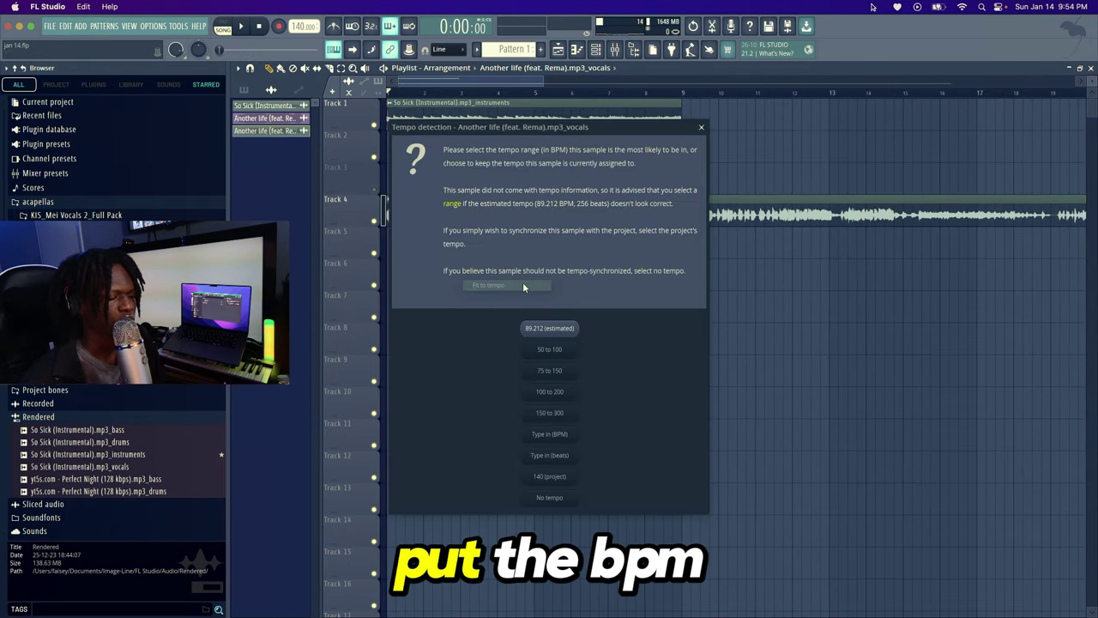
left_click(562, 436)
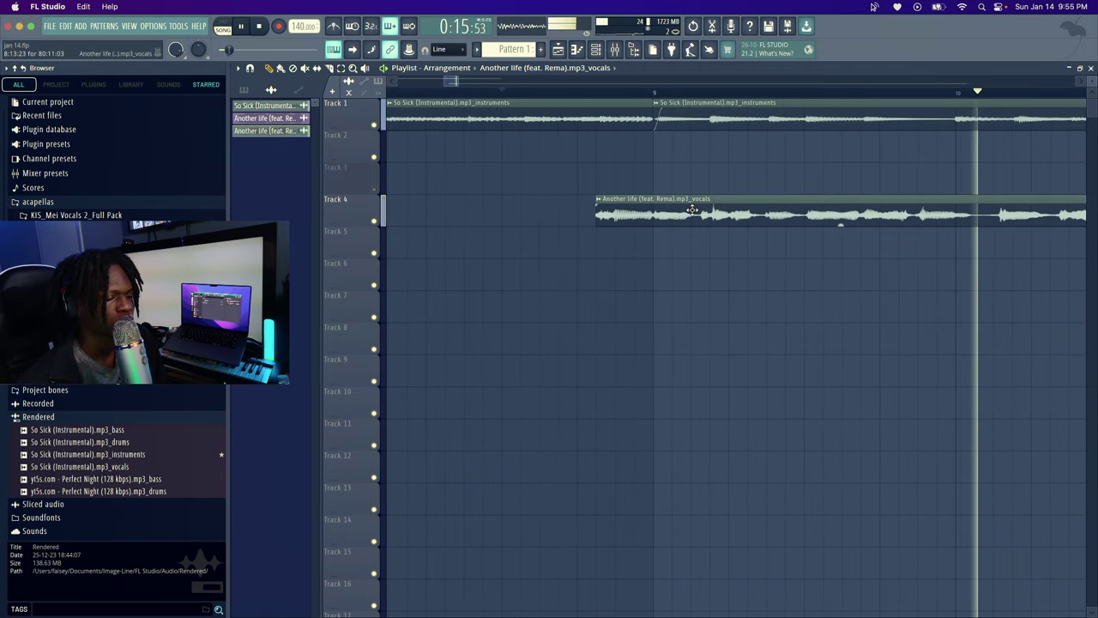
double_click(705, 211)
left_click(517, 163)
left_click(518, 180)
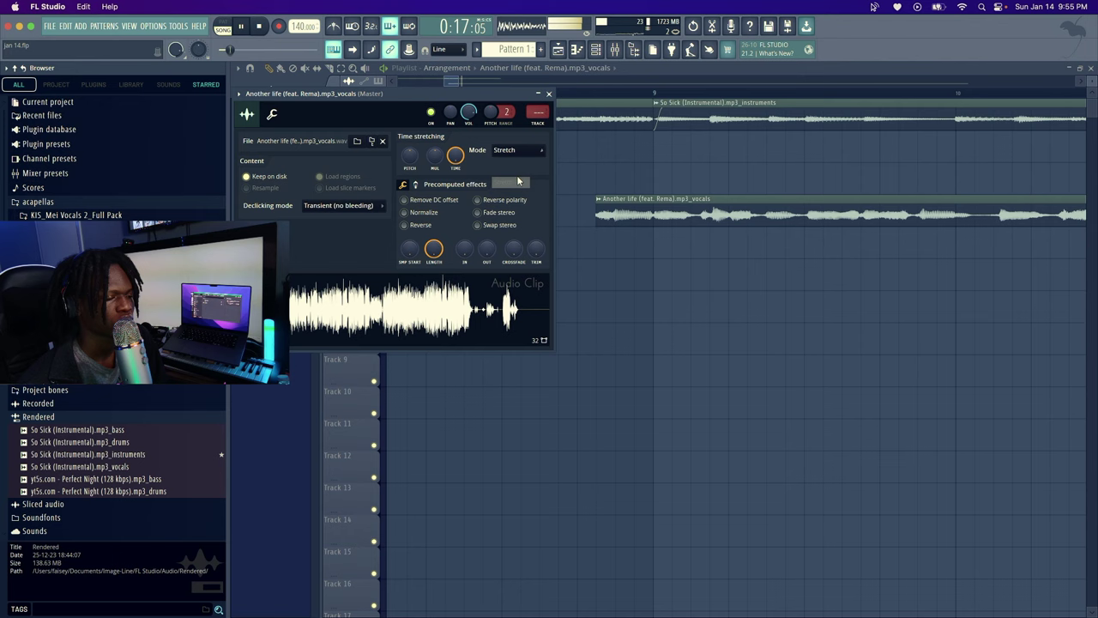
left_click(550, 91)
Change the vocals clip's root note to a key just below C5, lower its fine tuning, and play it with the instruments
scroll(635, 96, "down", 10)
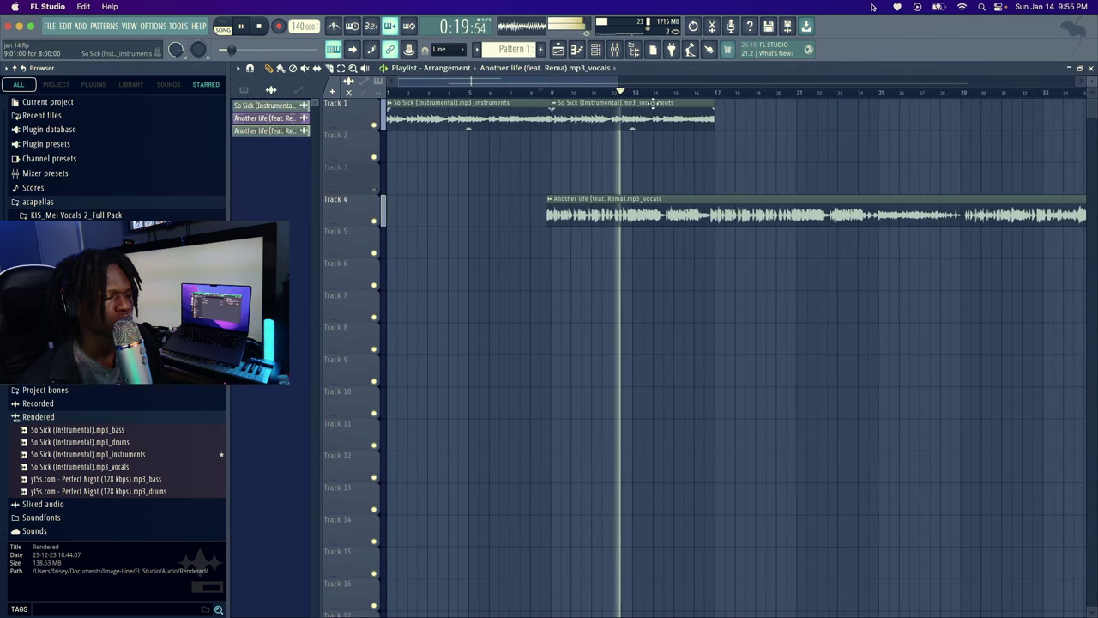
key("space")
scroll(592, 96, "up", 3)
scroll(594, 96, "up", 3)
double_click(510, 208)
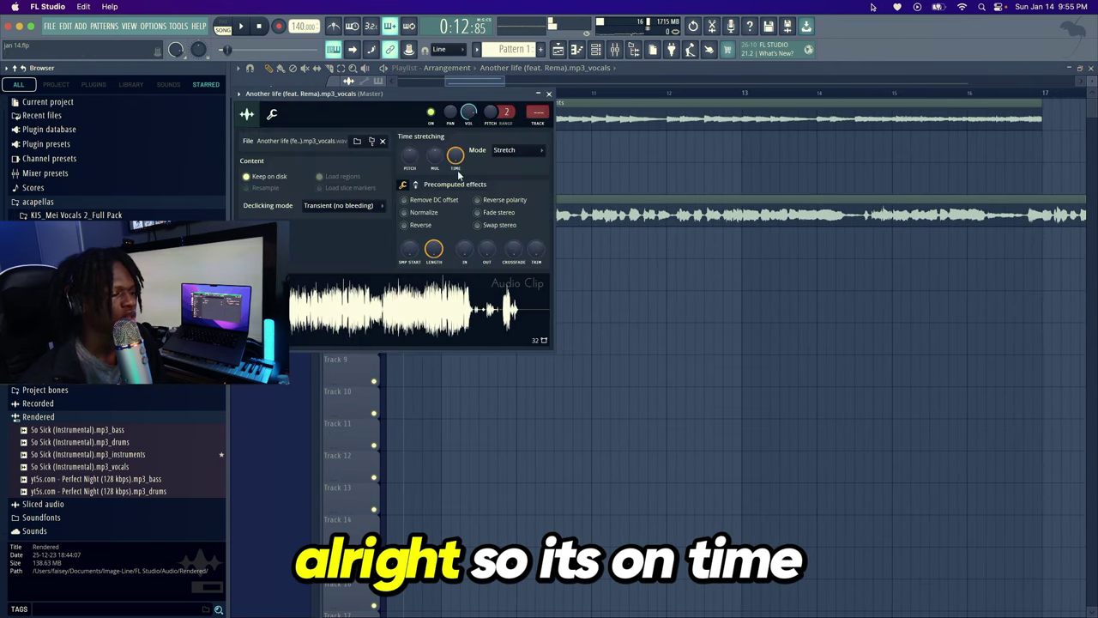
left_click(273, 115)
left_click(392, 321)
key("space")
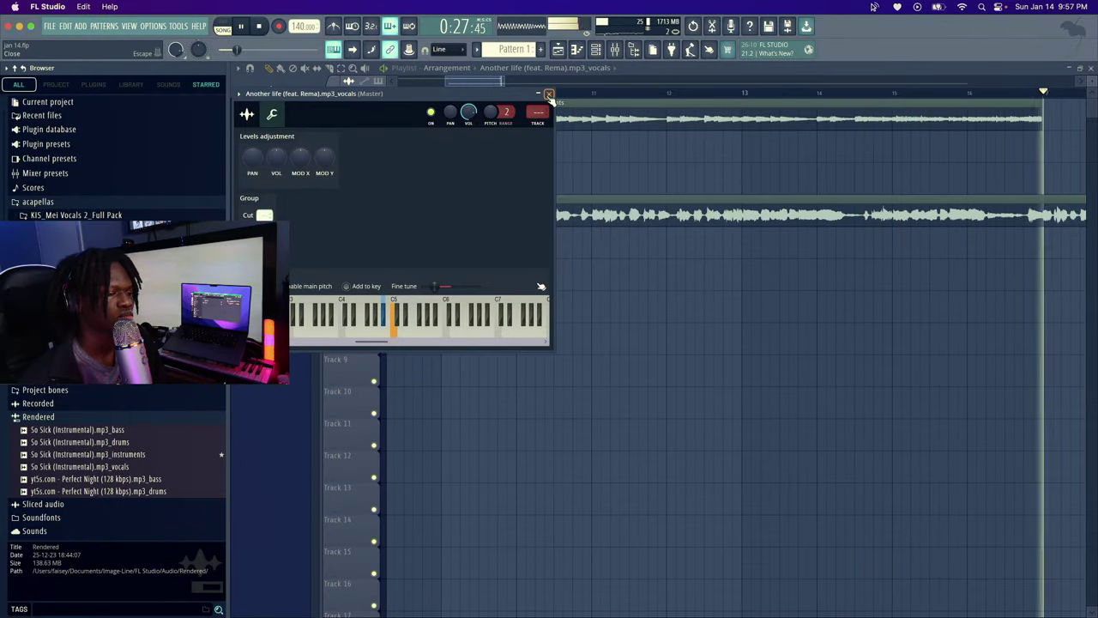
Stop playback, route the vocals clip to mixer track 2, and load the saved Vocal Bus track state on it
key("space")
left_click(549, 94)
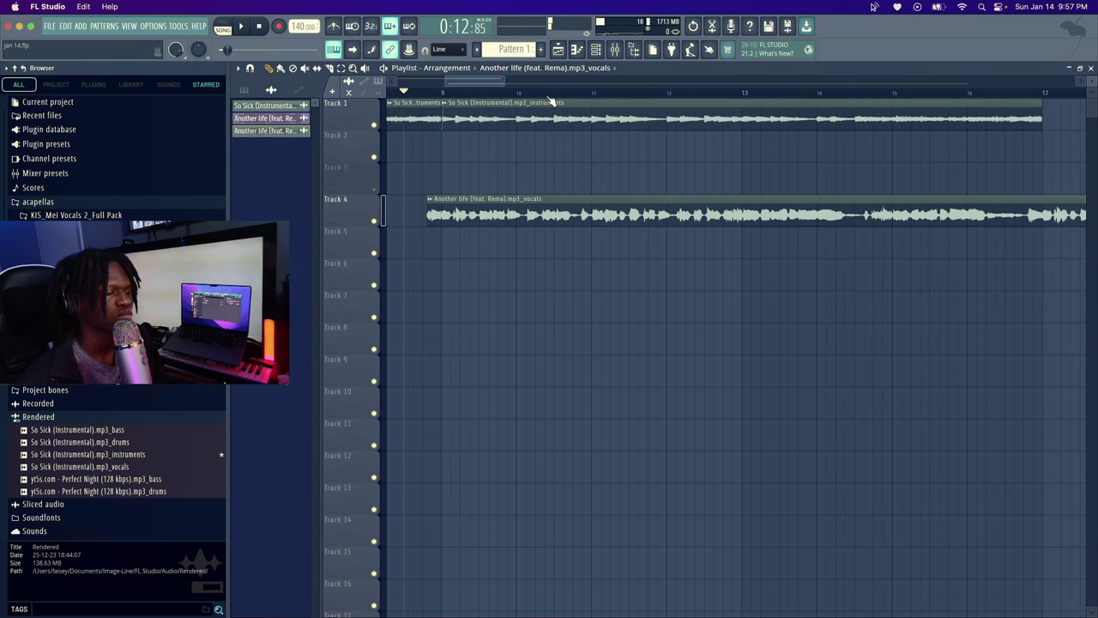
double_click(495, 201)
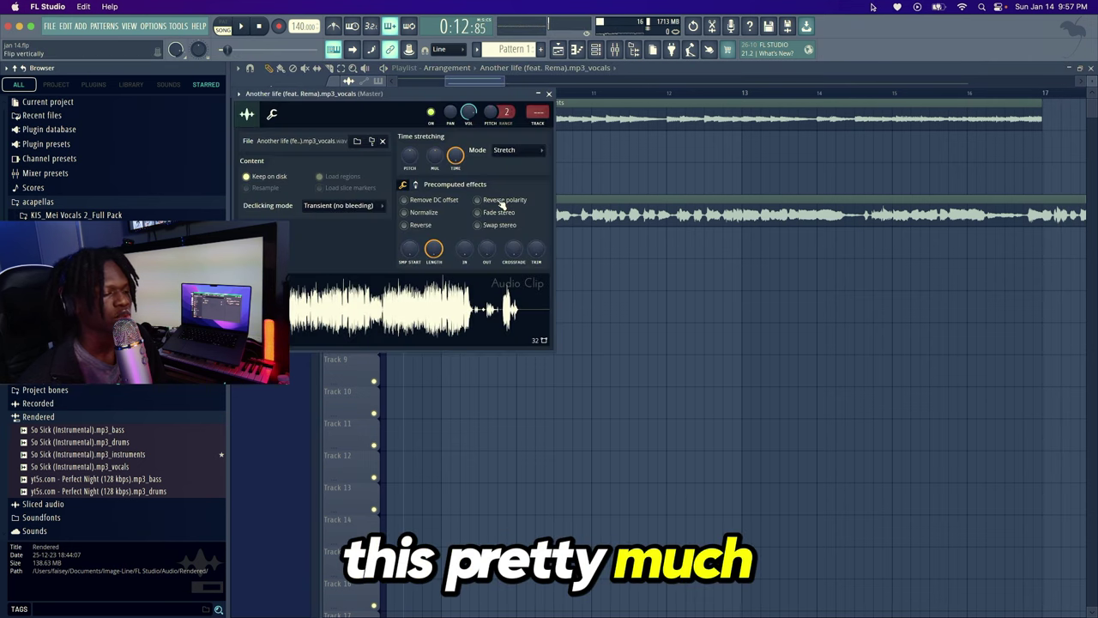
left_click(537, 120)
right_click(334, 304)
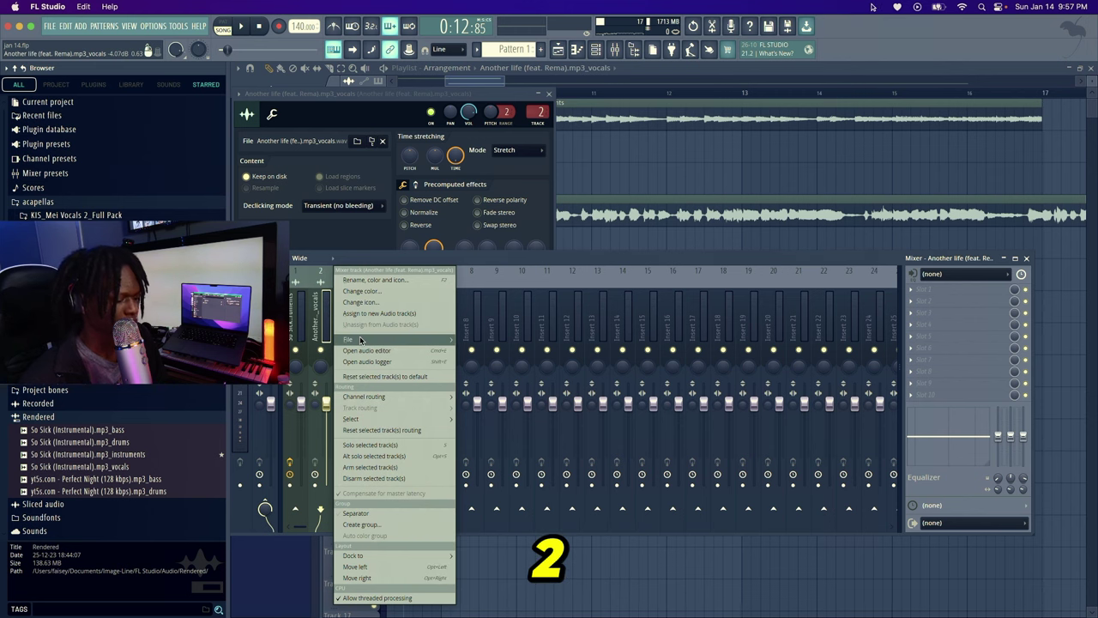
mouse_move(361, 340)
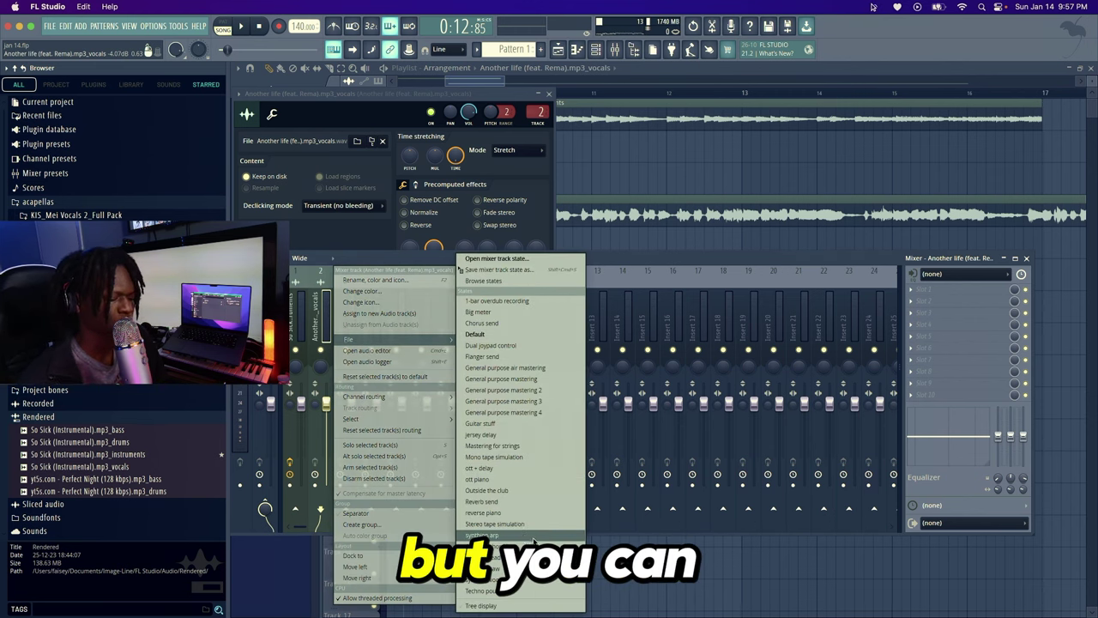
left_click(529, 582)
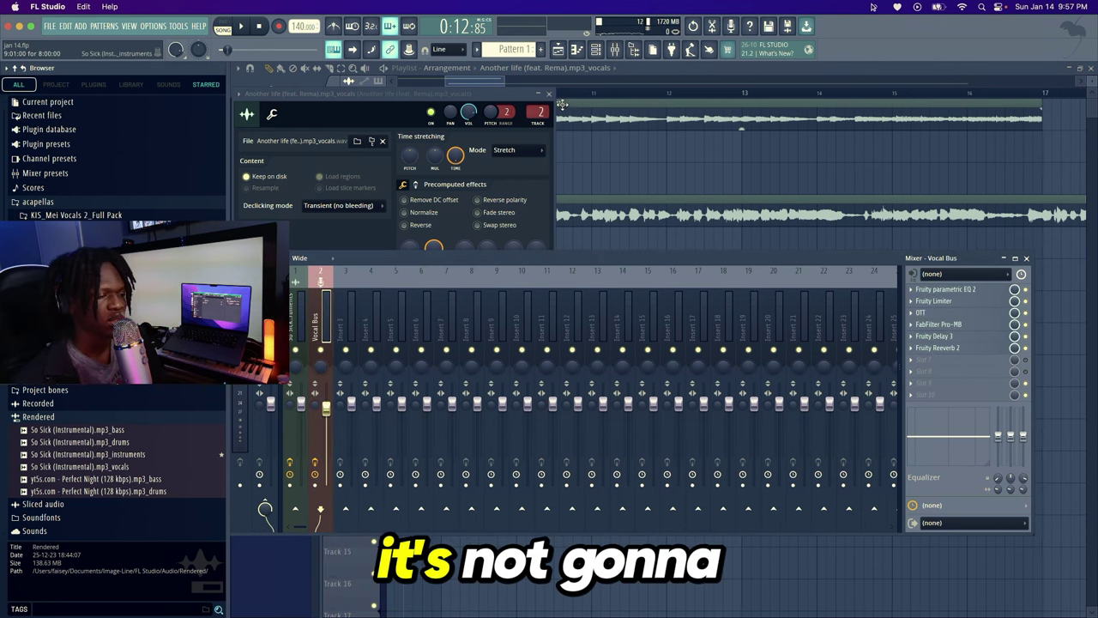
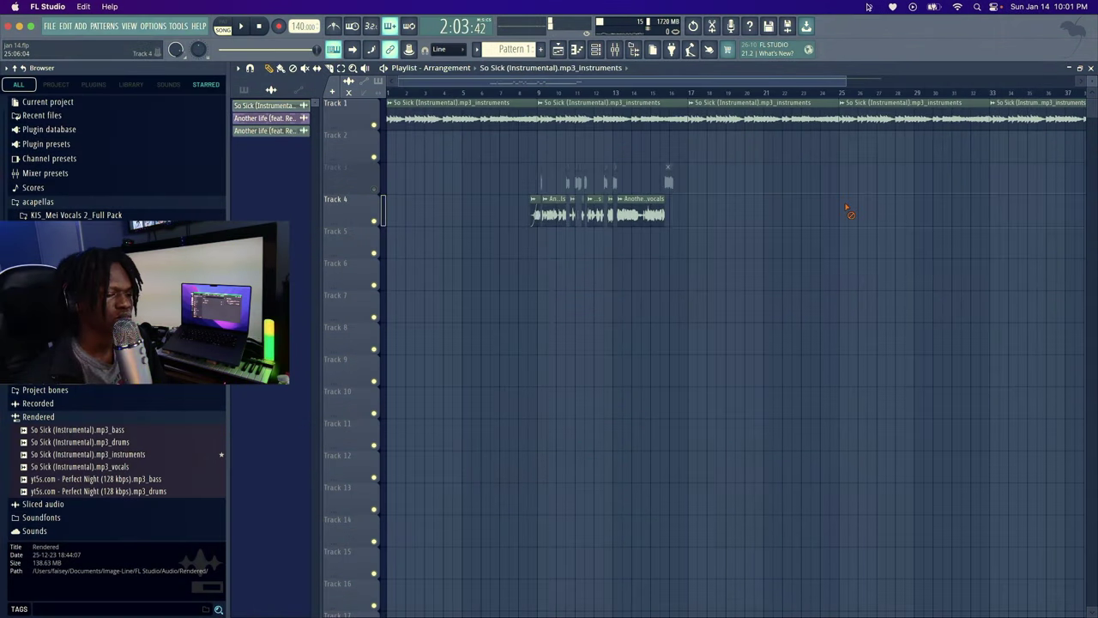
Delete the vocals pieces after bar 9 on Track 4 and extend the remaining piece back to bar 1
right_click(652, 210)
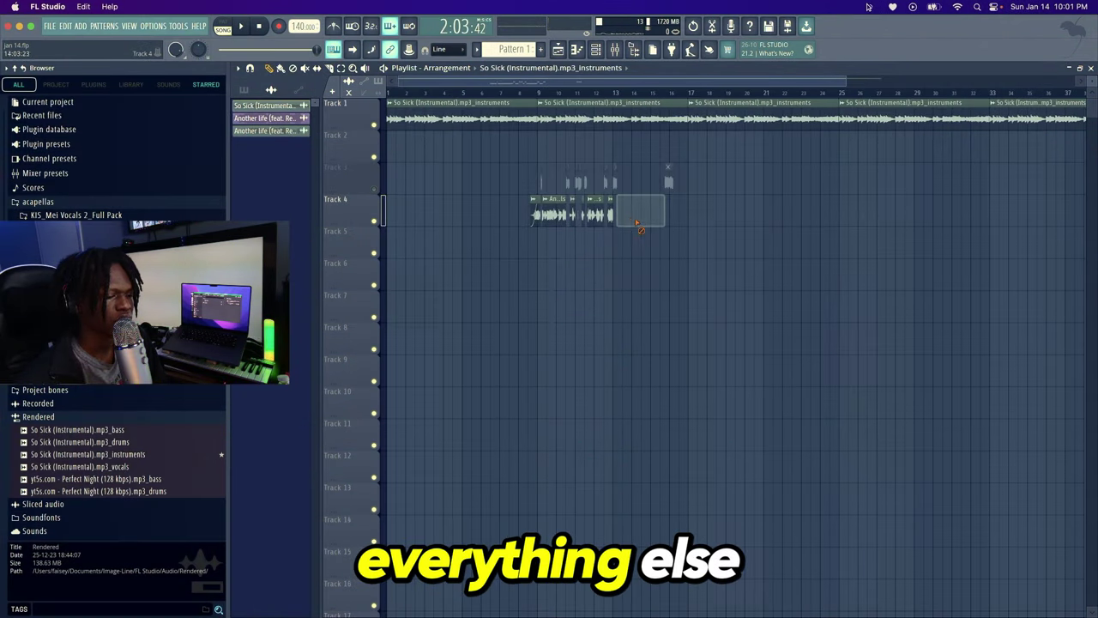
right_click(594, 214)
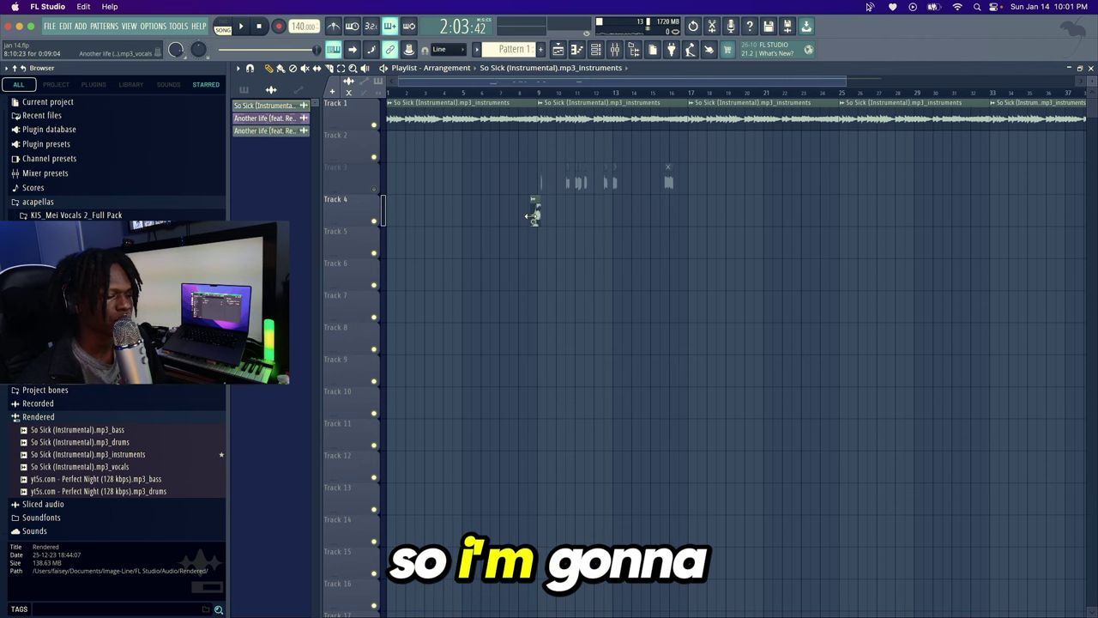
left_click_drag(531, 216, 365, 230)
Play the vocals on Track 4 with the instruments from bar 1 and examine the first phrases around bar 2
left_click(395, 94)
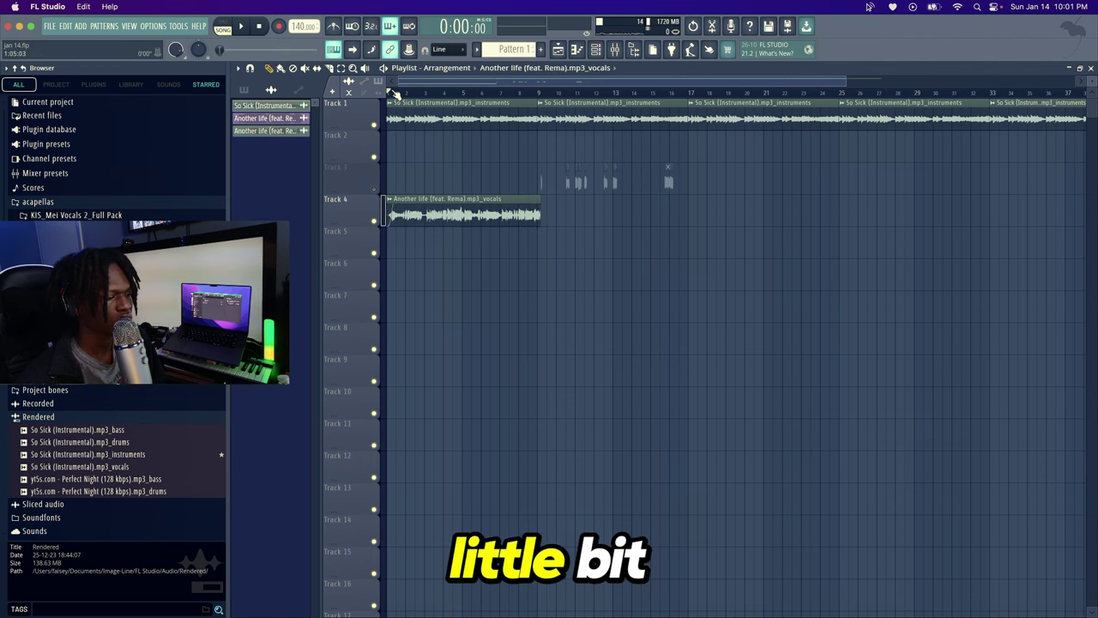
scroll(395, 93, "up", 3)
key("space")
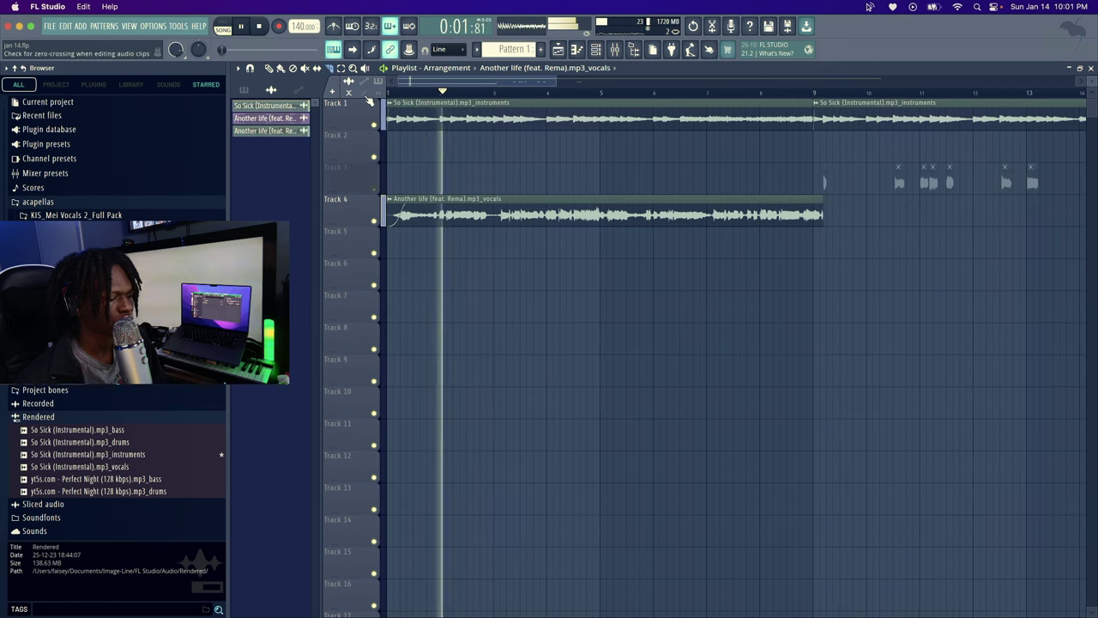
scroll(451, 98, "up", 3)
key("space")
left_click(449, 96)
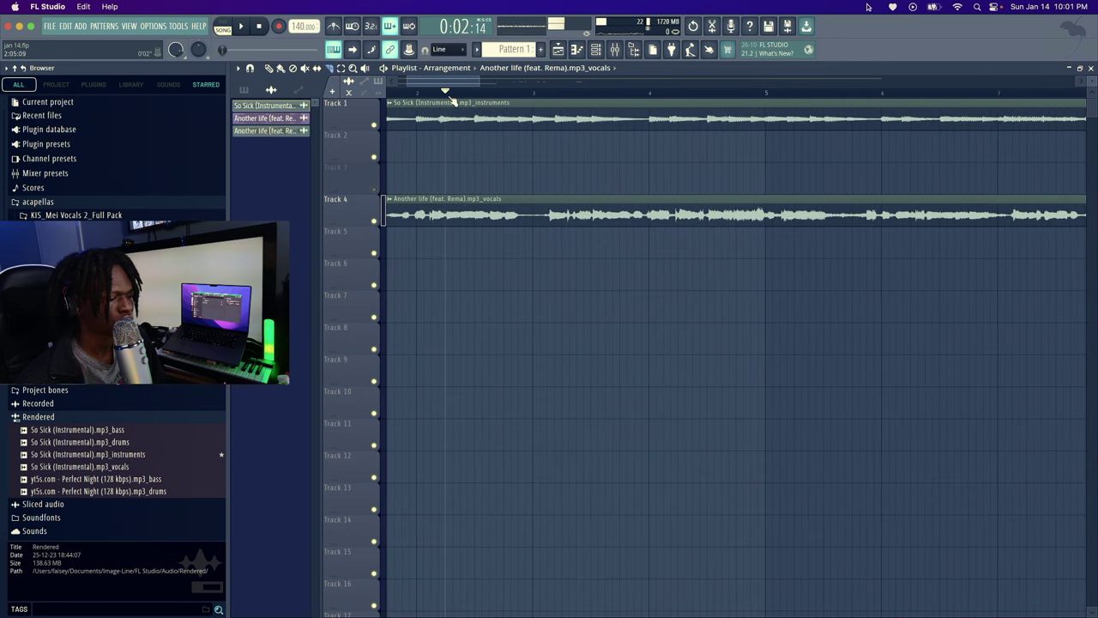
scroll(451, 98, "up", 4)
key("space")
key("space")
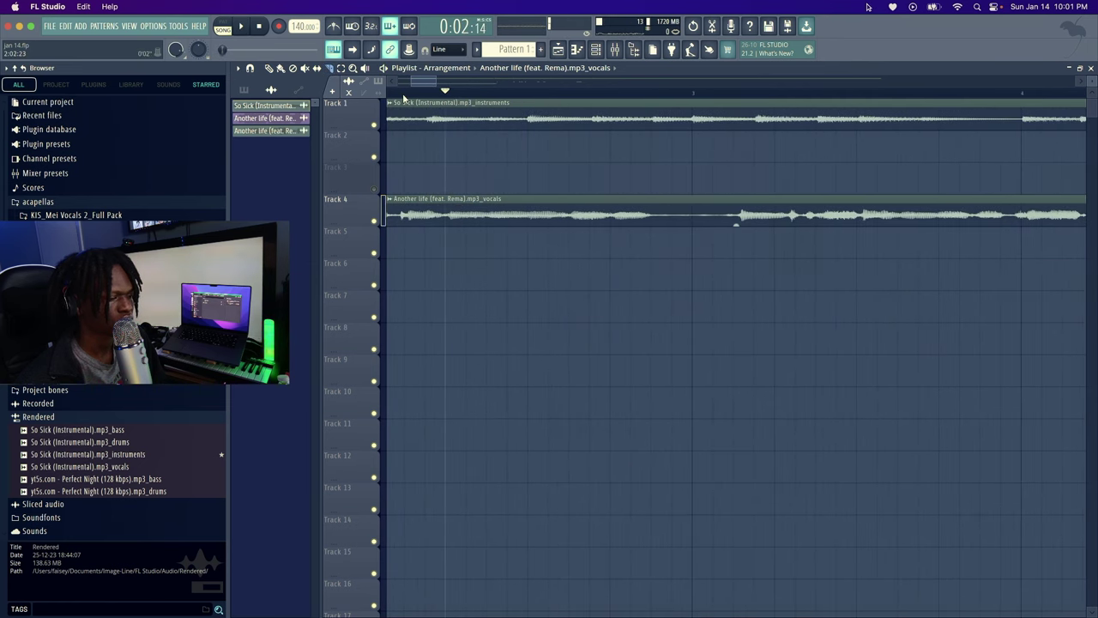
Extend the vocals clip on Track 4 to about bar 20, slice out a phrase after bar 4 and move it to Track 3
scroll(404, 95, "down", 8)
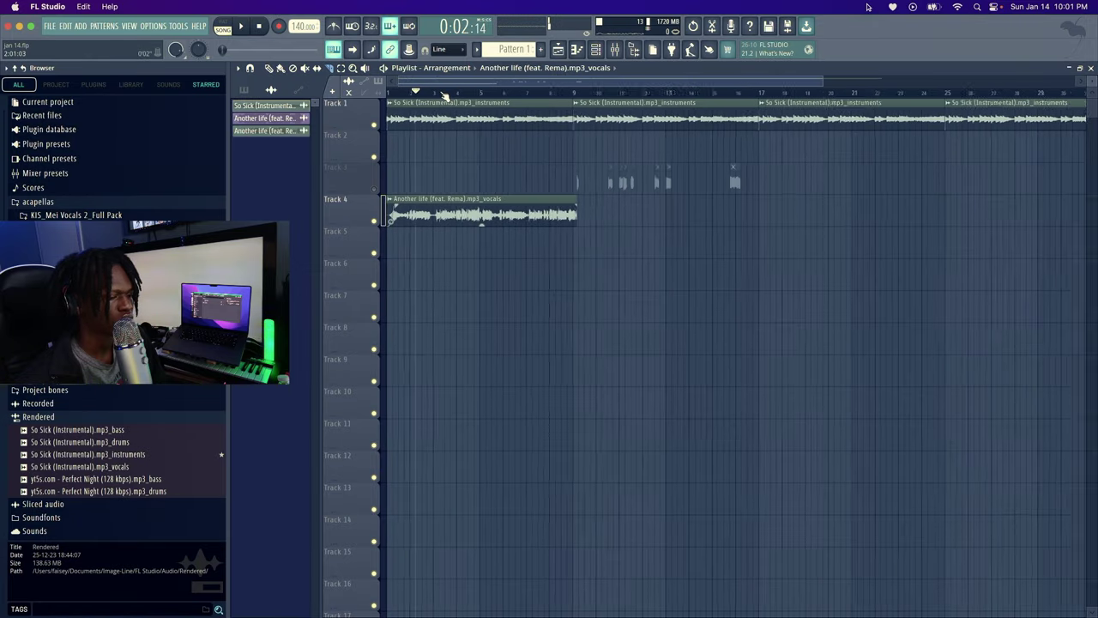
left_click_drag(472, 204, 702, 205)
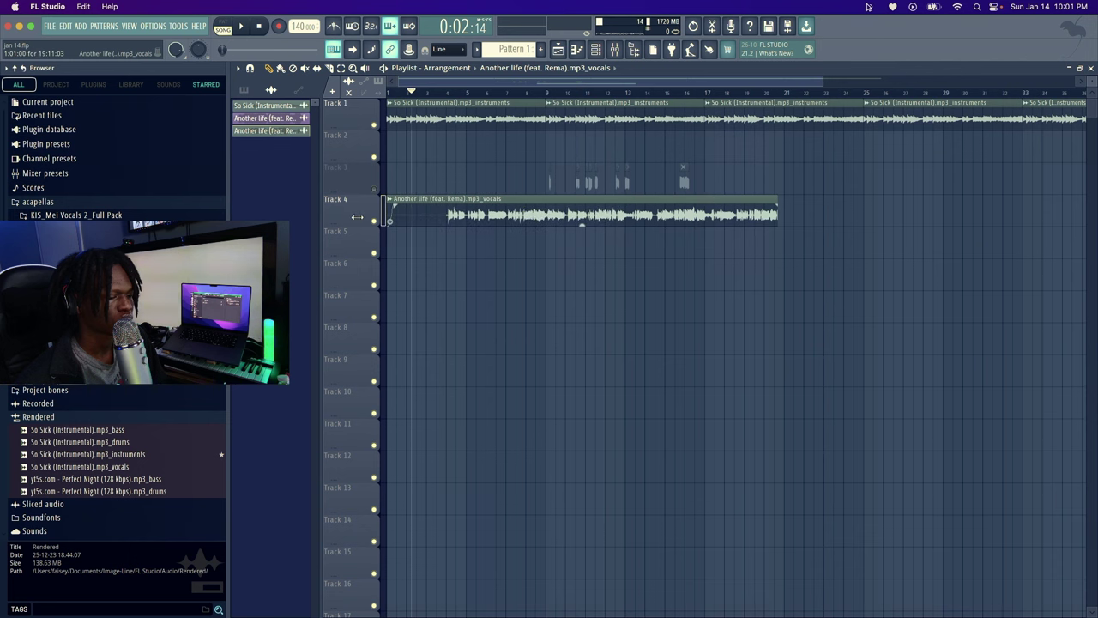
scroll(441, 93, "up", 3)
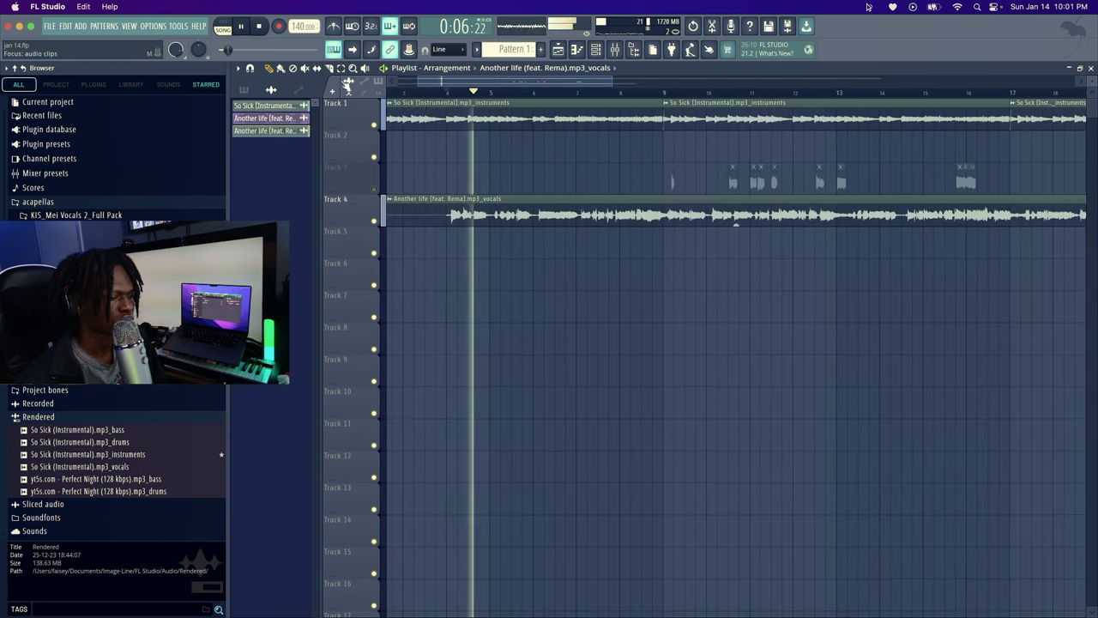
scroll(455, 94, "up", 2)
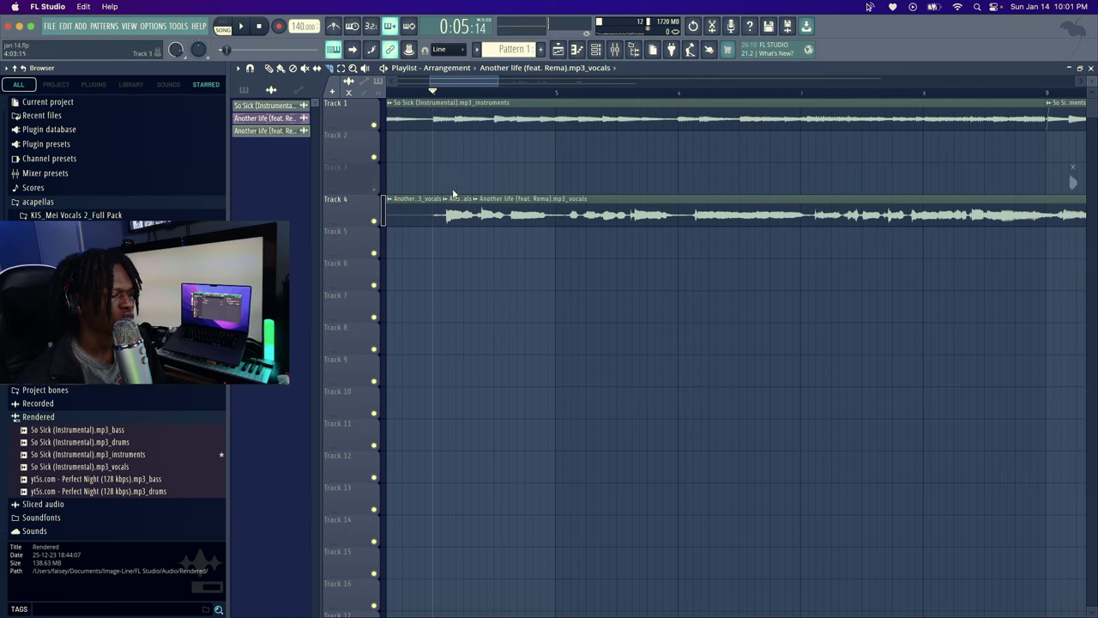
left_click(456, 200)
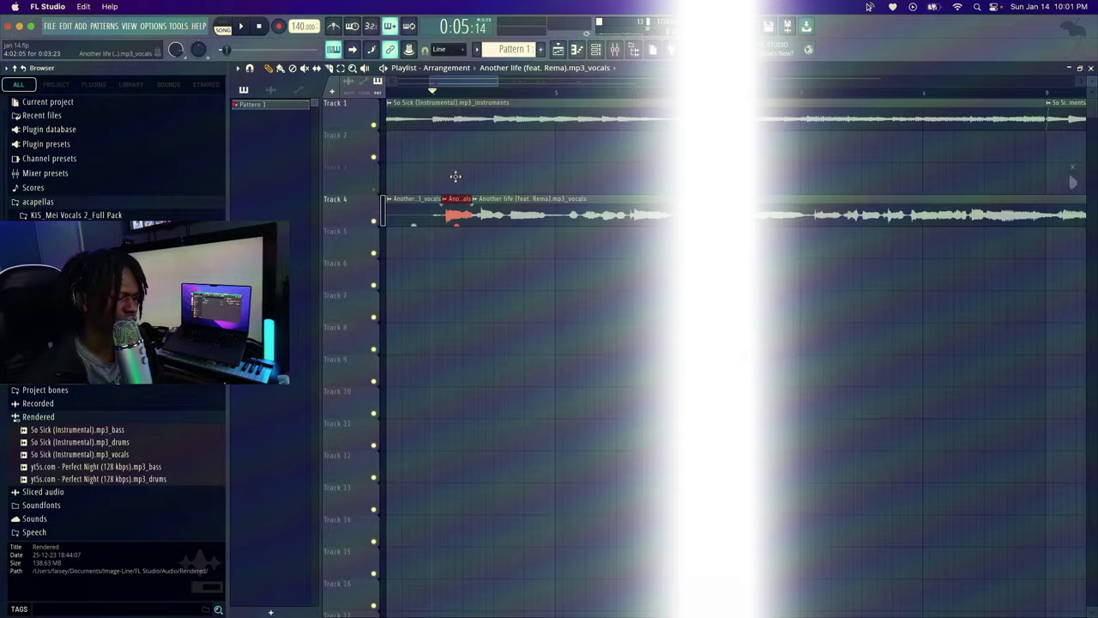
left_click_drag(456, 200, 455, 168)
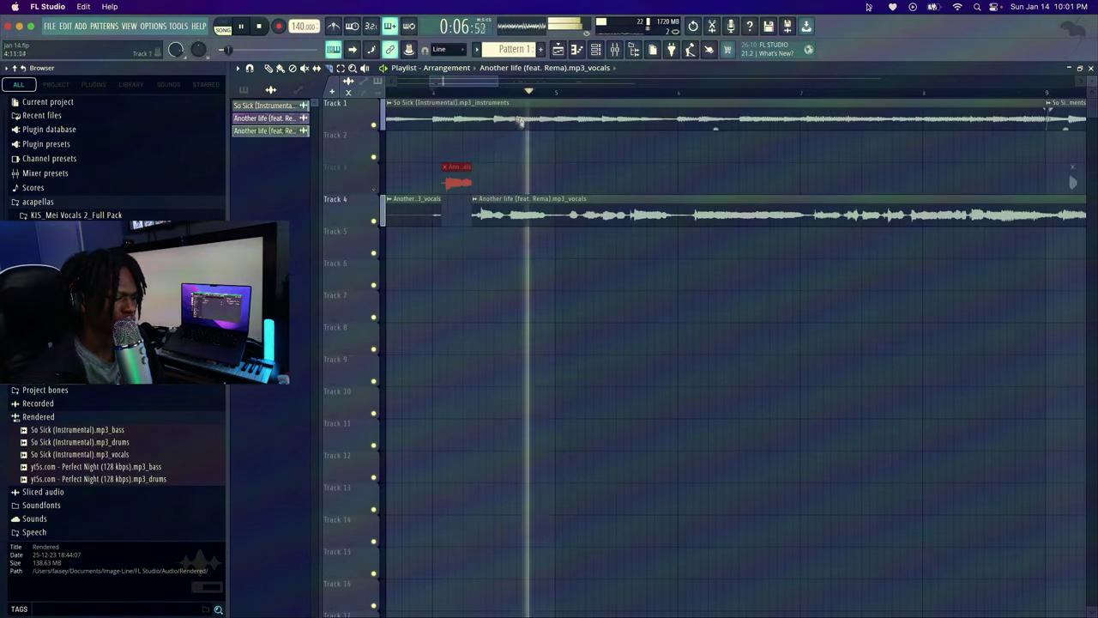
Play the remaining vocals just after the extracted phrase to listen for the next chop
scroll(589, 94, "up", 2)
left_click_drag(455, 83, 533, 84)
left_click(480, 92)
key("space")
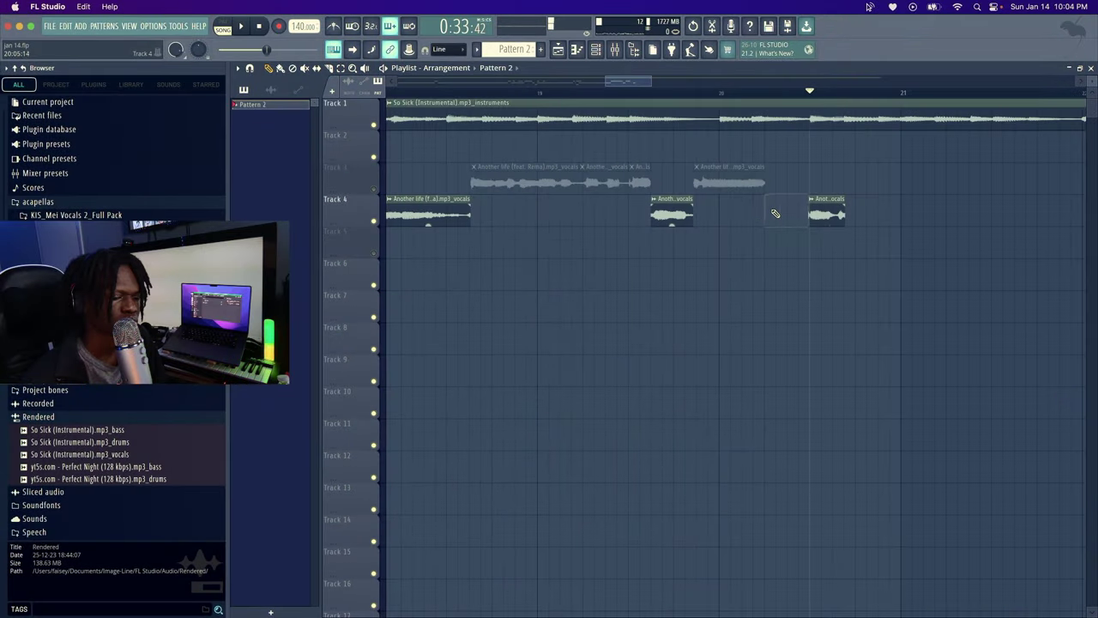
Delete the unused vocals pieces on Track 4 from the start up to about bar 20
scroll(718, 111, "down", 15)
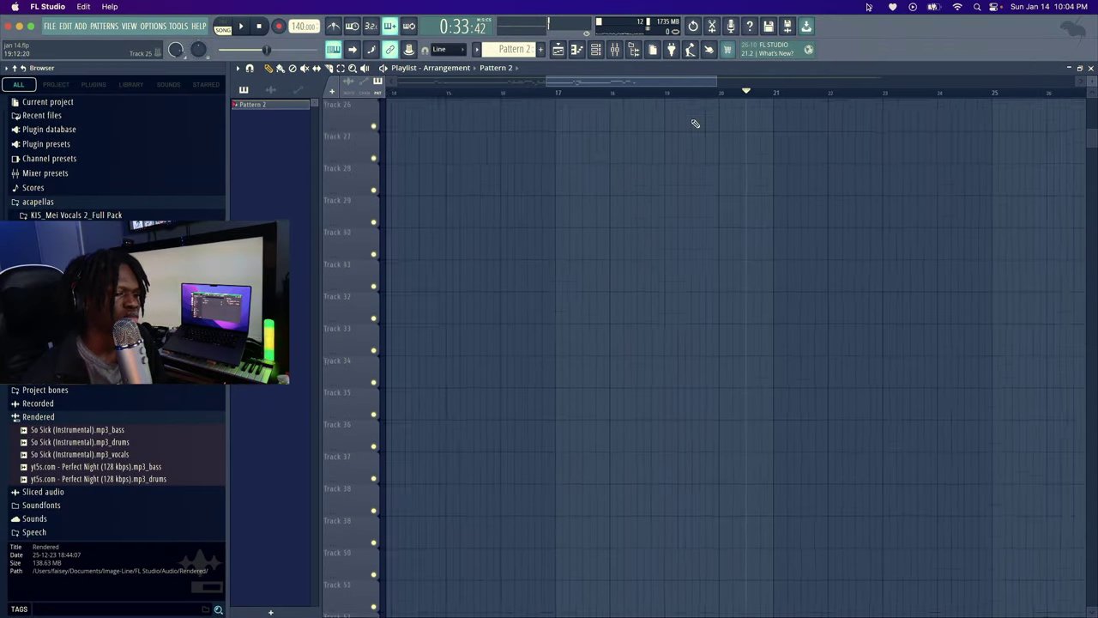
scroll(537, 238, "up", 15)
left_click_drag(715, 218, 314, 208)
key("Delete")
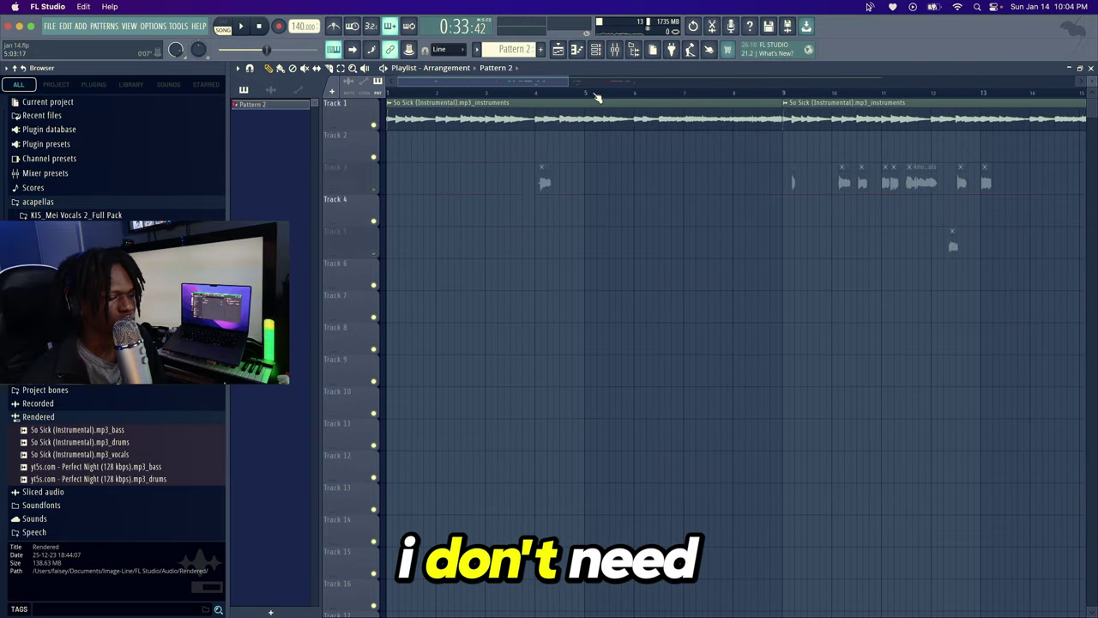
Select the two vocal chops on Track 5 and move them up to Track 4
scroll(598, 97, "down", 8)
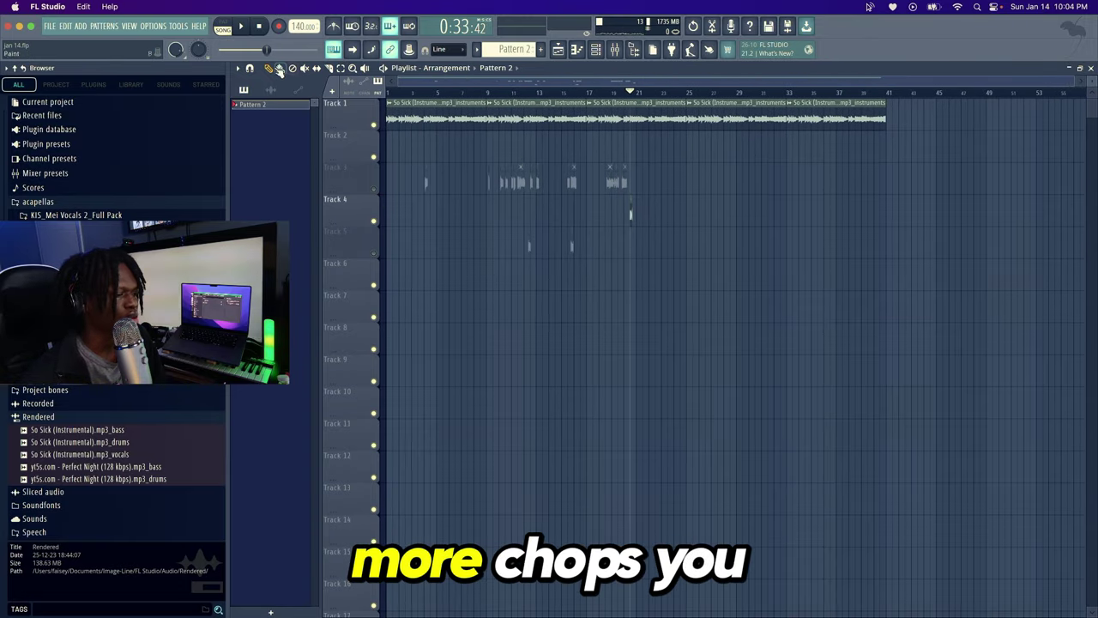
left_click_drag(725, 279, 442, 235)
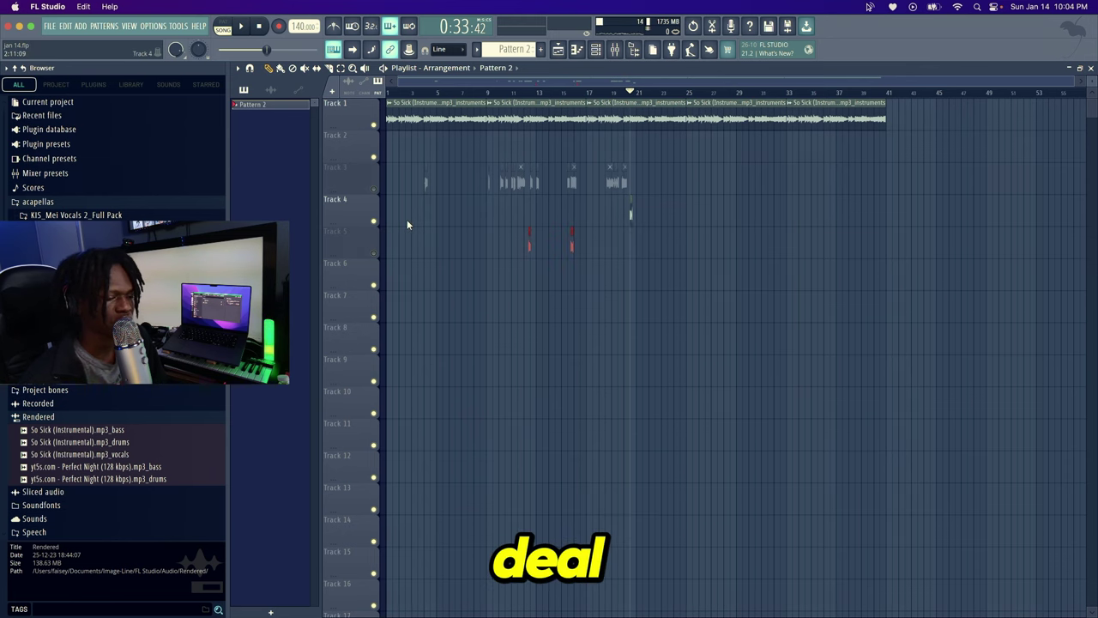
key("shift+Up")
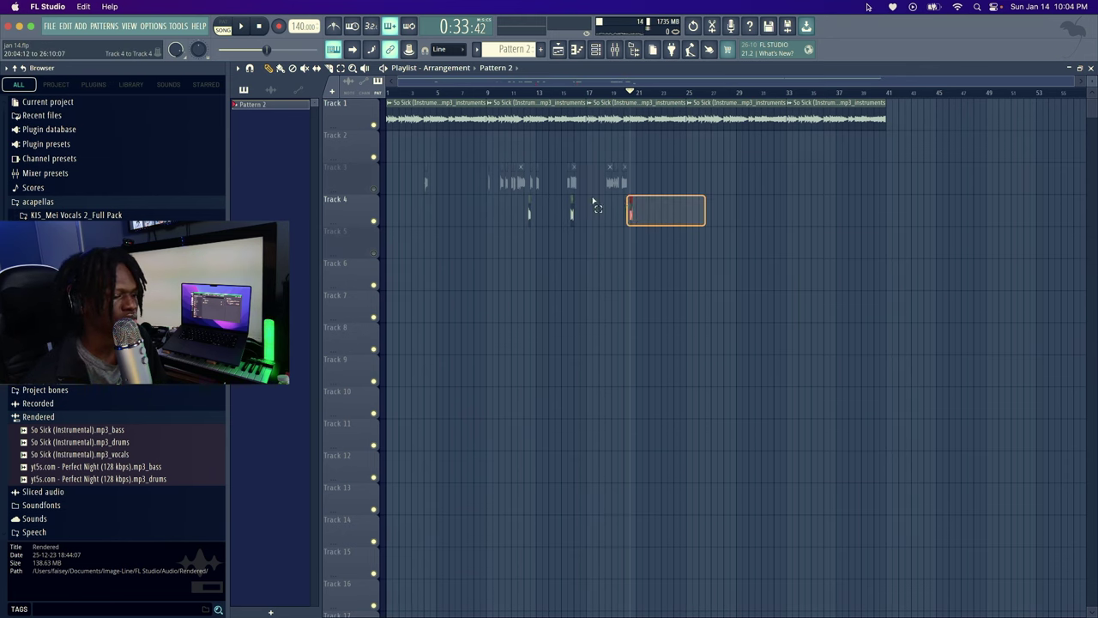
Move all the vocal chops from Tracks 3 and 4 down to Tracks 11 and 12
key("shift+Down")
key("shift+Down")
key("shift+Down")
key("shift+Down")
key("shift+Down")
key("shift+Down")
key("shift+Down")
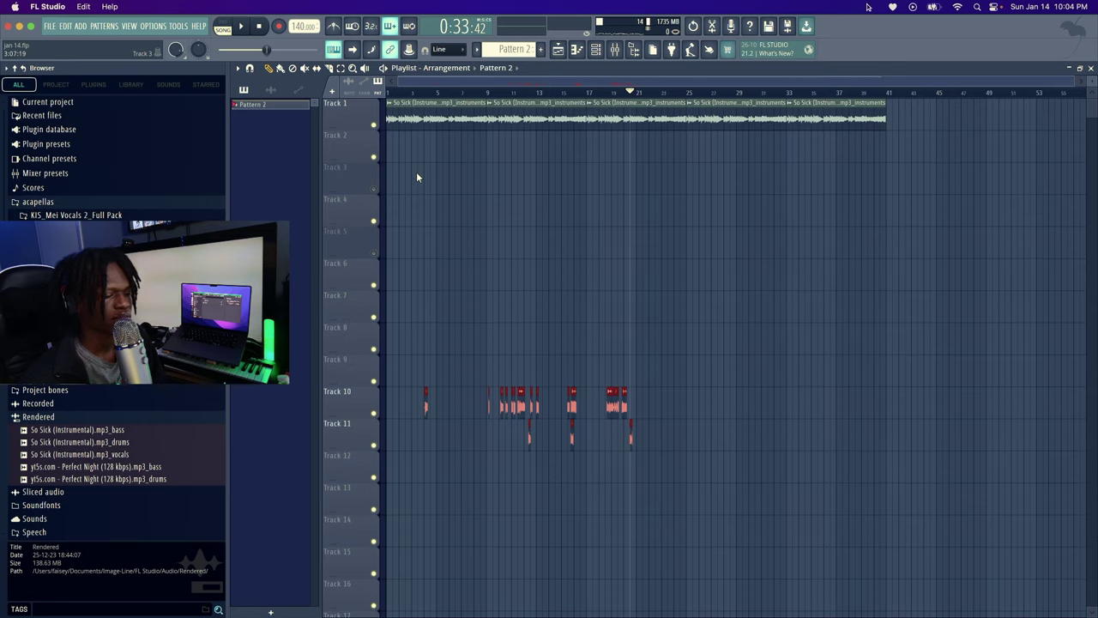
key("shift+Down")
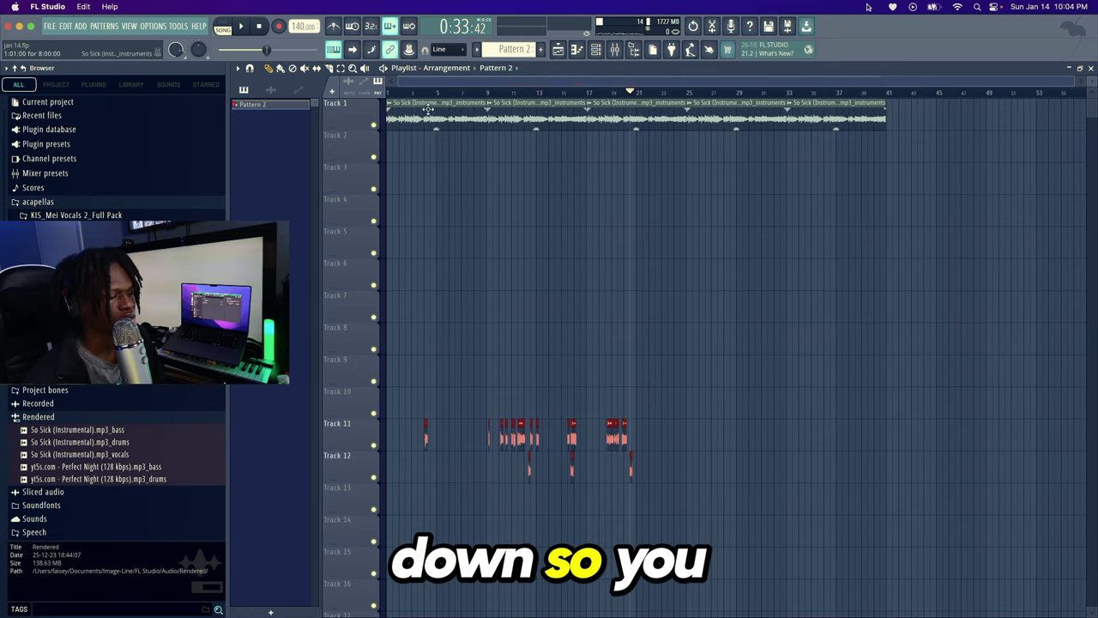
Move one of the overlapping chops on Track 12 into the gap just before bar 15
scroll(576, 400, "up", 3)
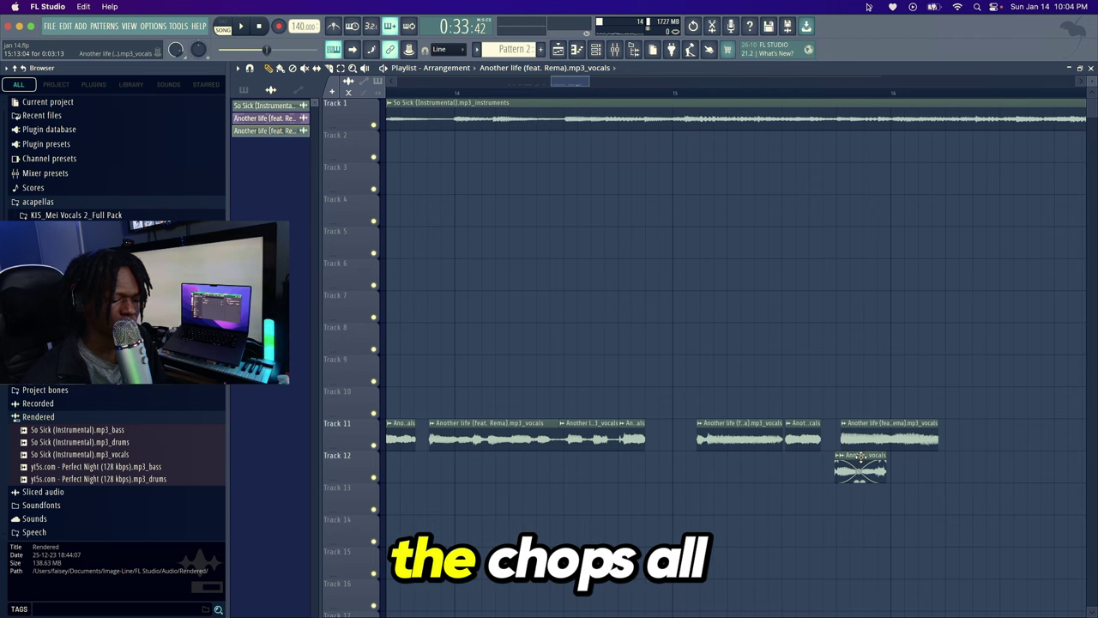
left_click_drag(755, 464, 675, 461)
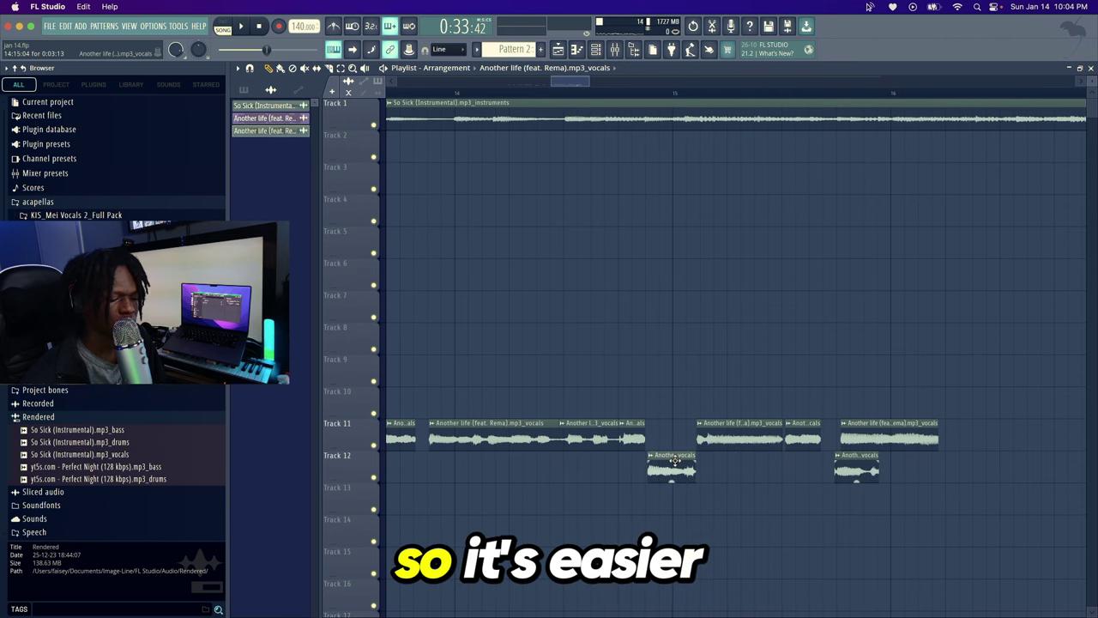
scroll(669, 99, "down", 6)
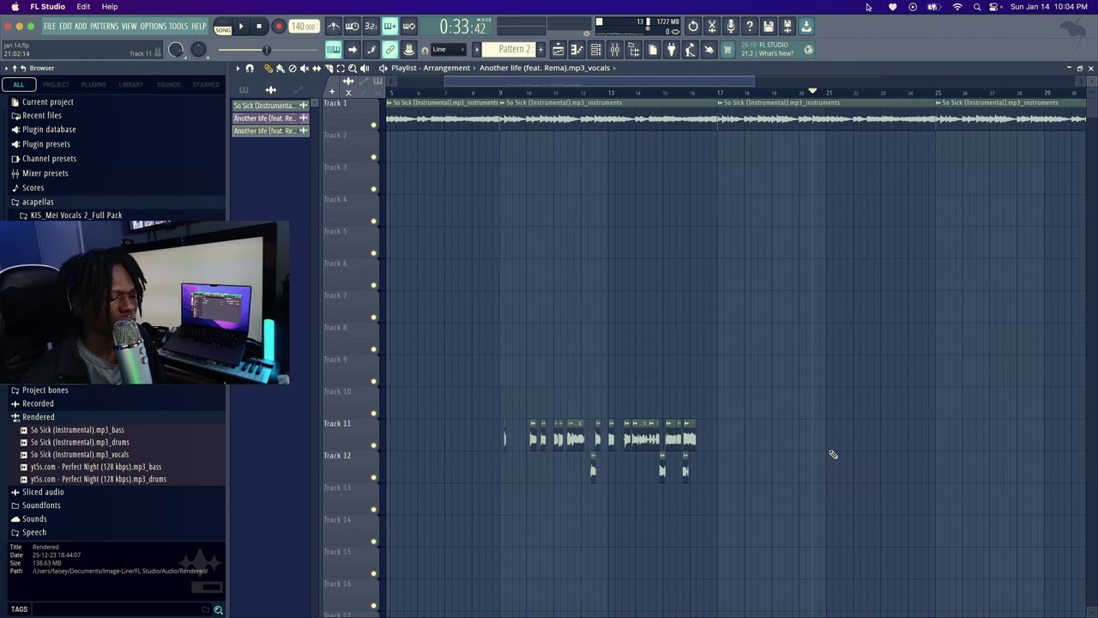
Select all the vocal chops on Tracks 11 and 12 and shift them later so they start just after bar 17
left_click_drag(833, 491, 479, 387)
key("shift+Right")
key("shift+Right")
key("shift+Right")
key("shift+Right")
key("shift+Right")
key("shift+Right")
key("shift+Right")
key("shift+Right")
key("shift+Right")
key("shift+Right")
key("shift+Right")
key("shift+Right")
key("shift+Right")
key("shift+Right")
key("shift+Right")
key("shift+Right")
key("shift+Right")
key("shift+Right")
key("shift+Right")
key("shift+Right")
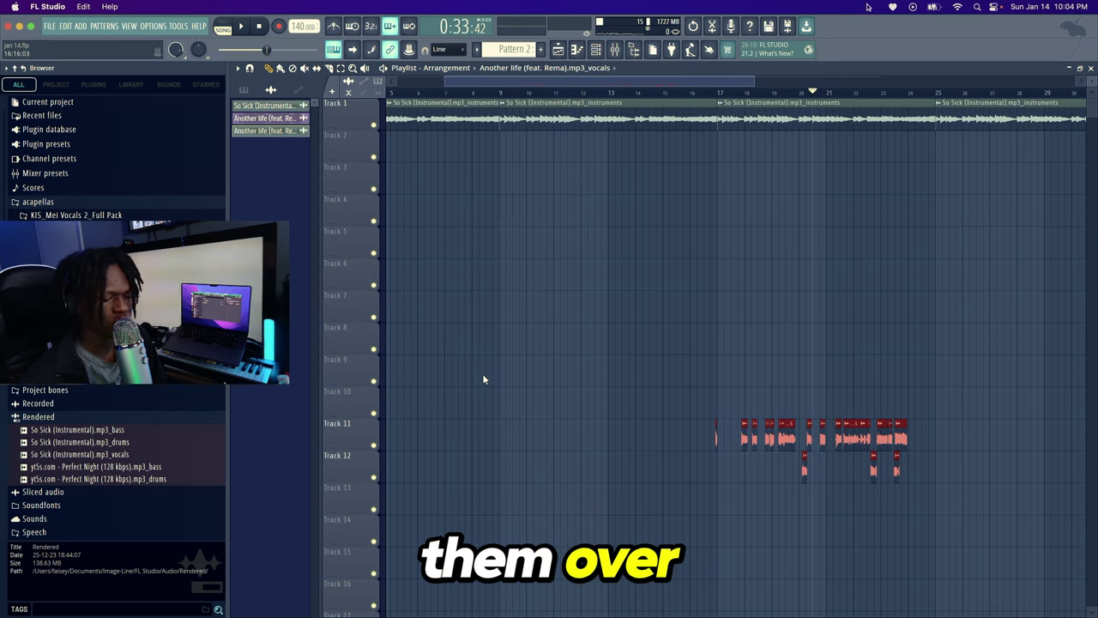
key("shift+Right")
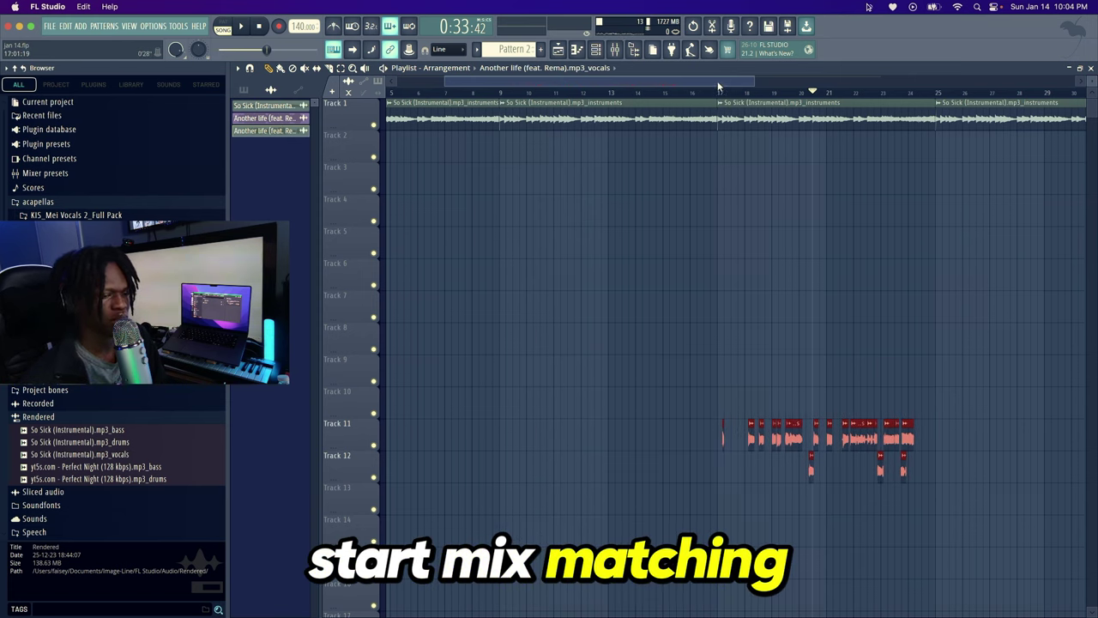
Audition the vocal chops around bar 19 and place a chop at bar 1 on Track 3
left_click_drag(719, 83, 685, 85)
left_click(551, 145, "super")
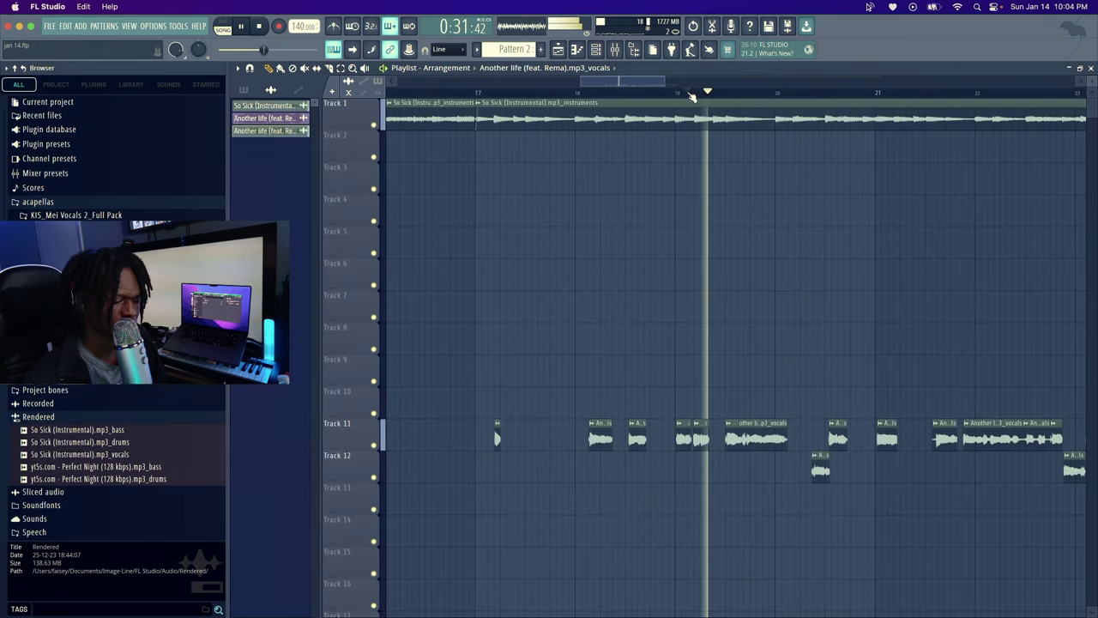
key("space")
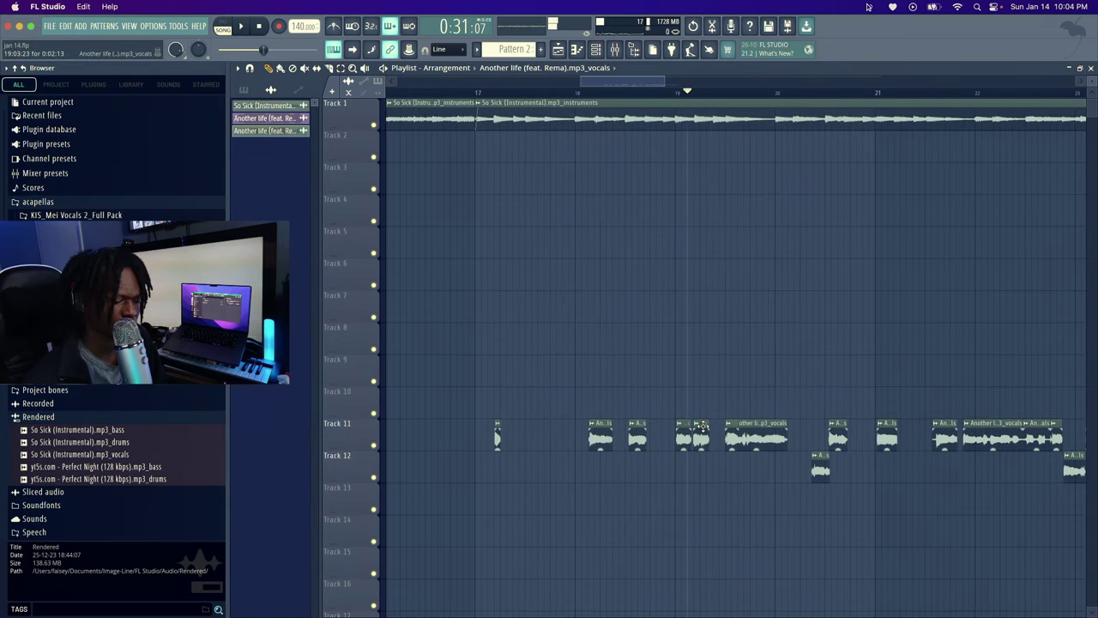
left_click_drag(620, 84, 439, 83)
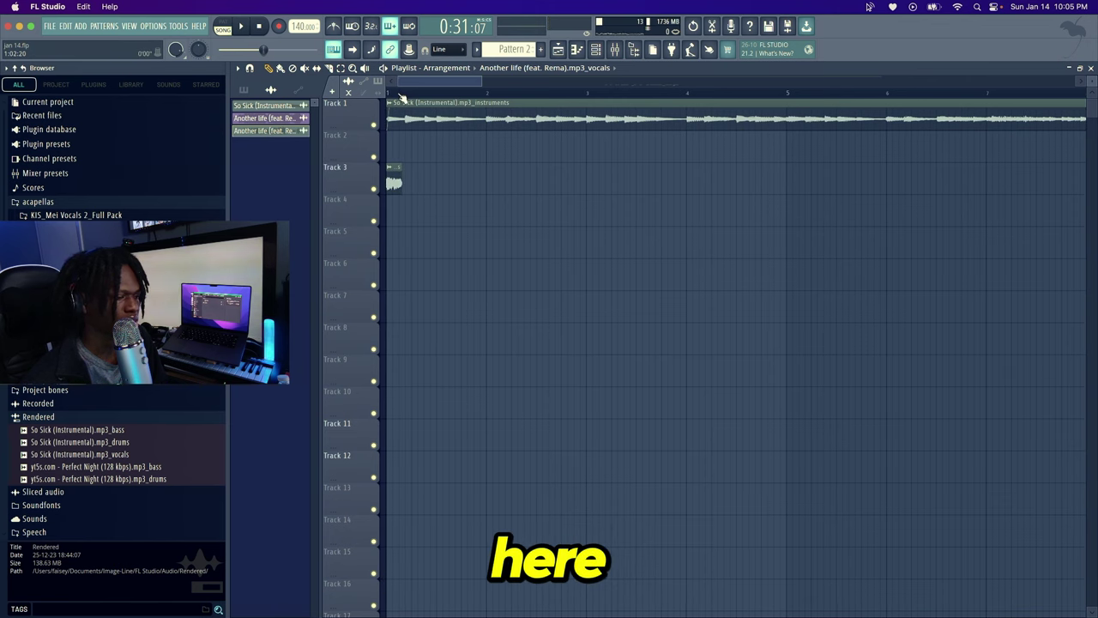
scroll(410, 83, "up", 5)
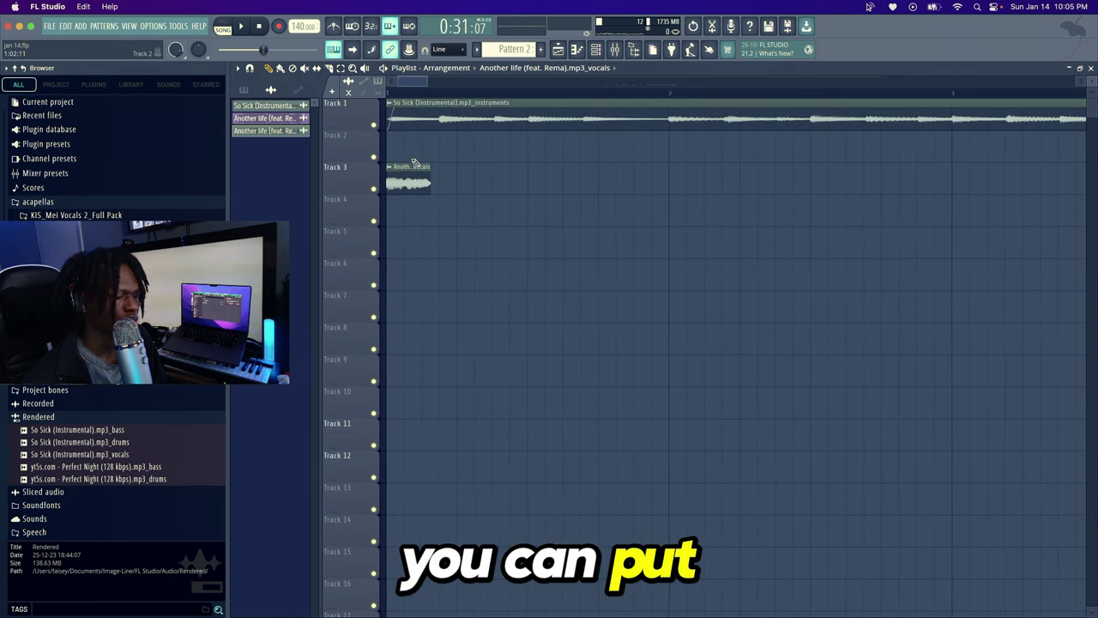
Set the vocal sample's declicking mode to Generic (bleeding) and audition the chop at bar 1 on Track 3
double_click(412, 175)
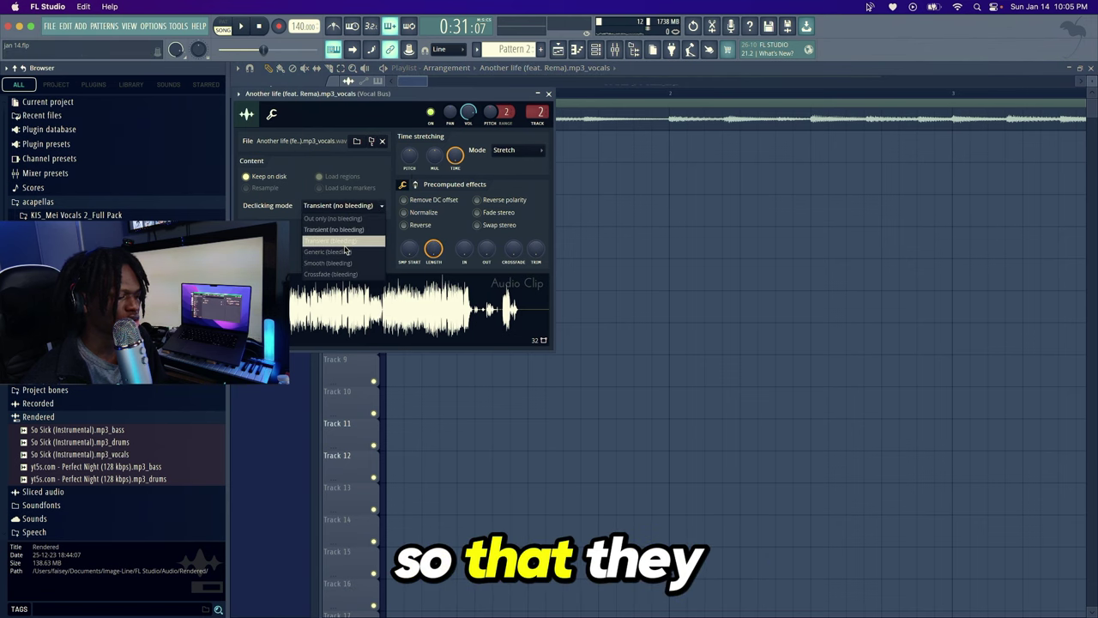
left_click(355, 255)
left_click(549, 93)
key("space")
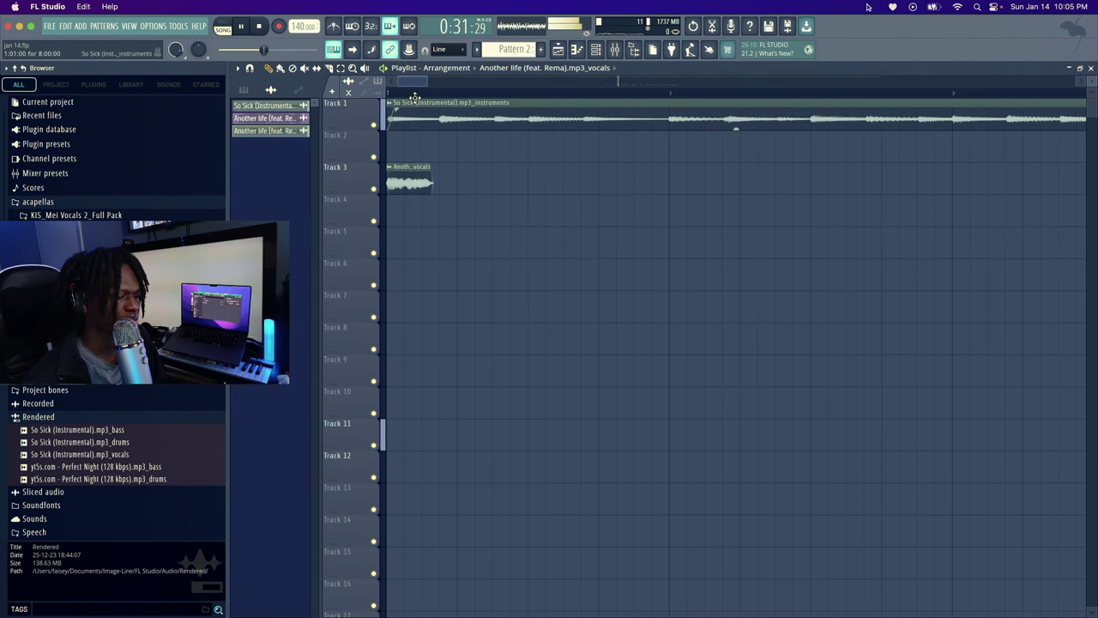
scroll(406, 96, "up", 4)
key("space")
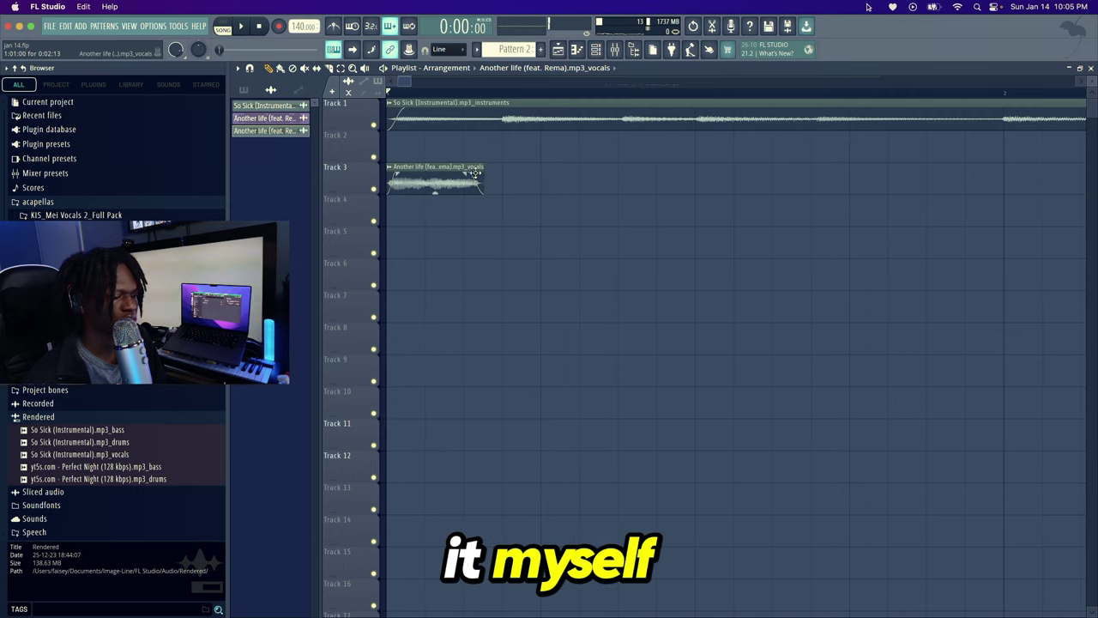
Lengthen the fade-out of the vocal chop at bar 1 on Track 3 and play it back
left_click_drag(485, 171, 453, 172)
key("space")
key("space")
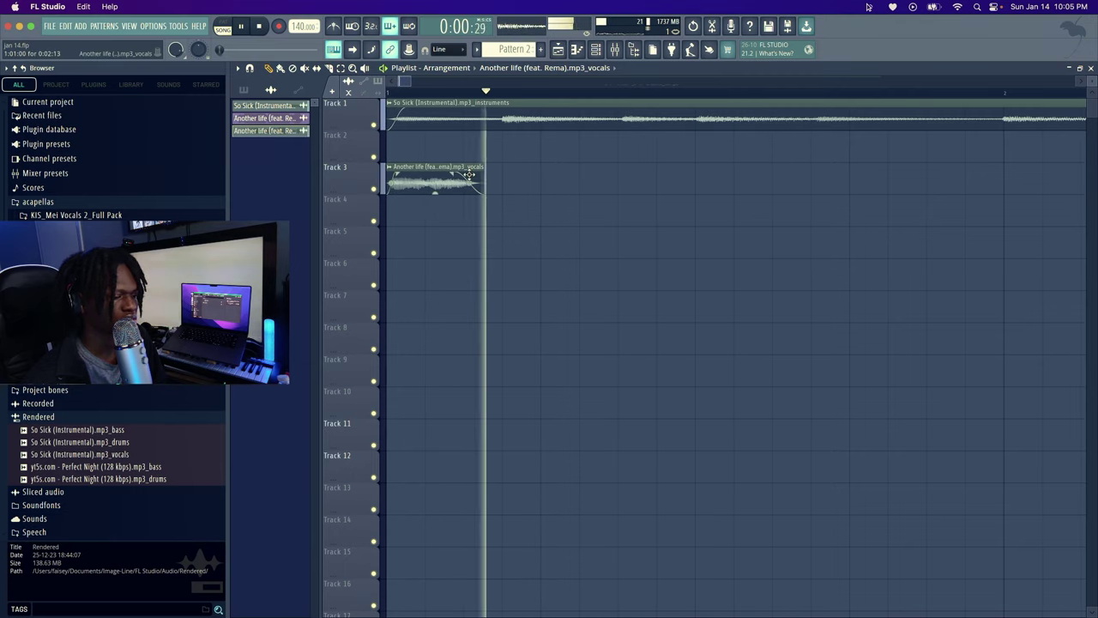
key("space")
Set the instruments sample's root note to D5 and open the vocal sample's root note settings
double_click(455, 116)
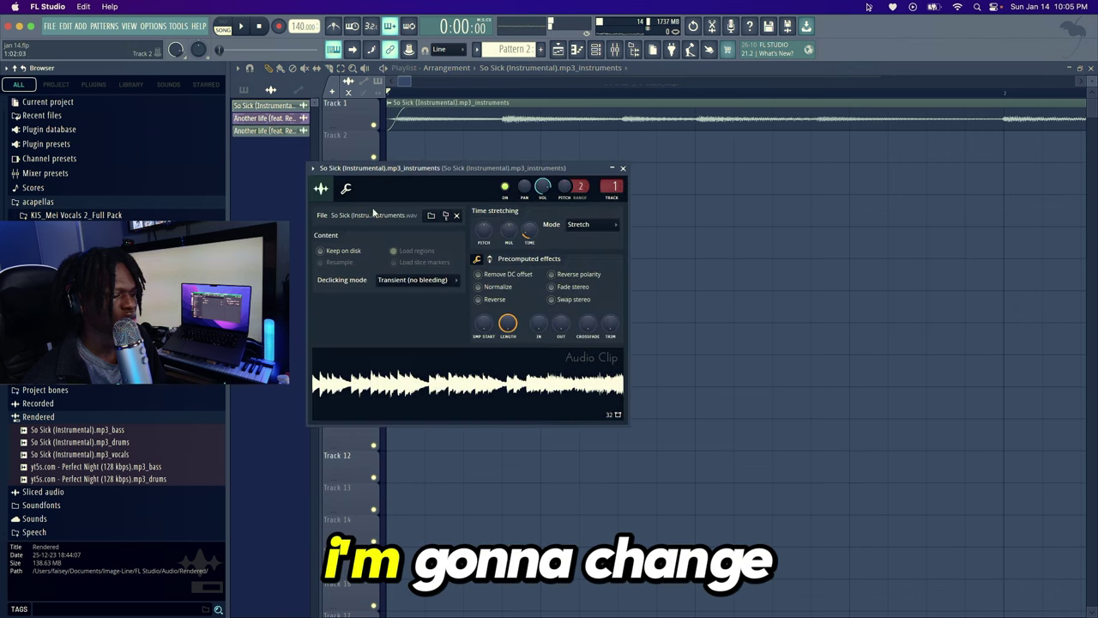
left_click(346, 188)
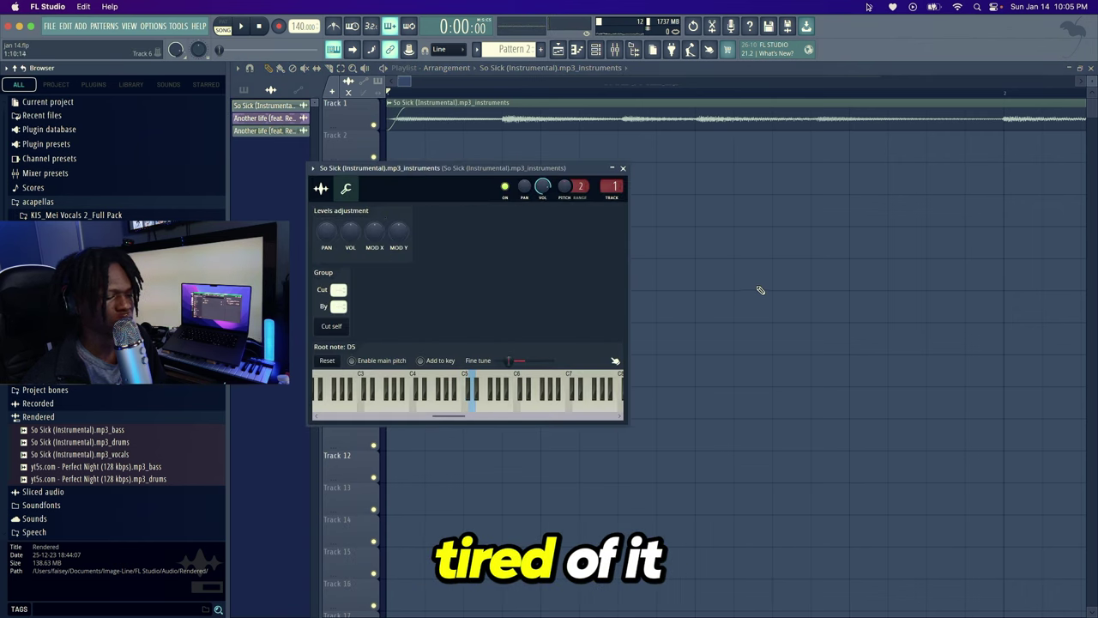
key("Escape")
double_click(392, 193)
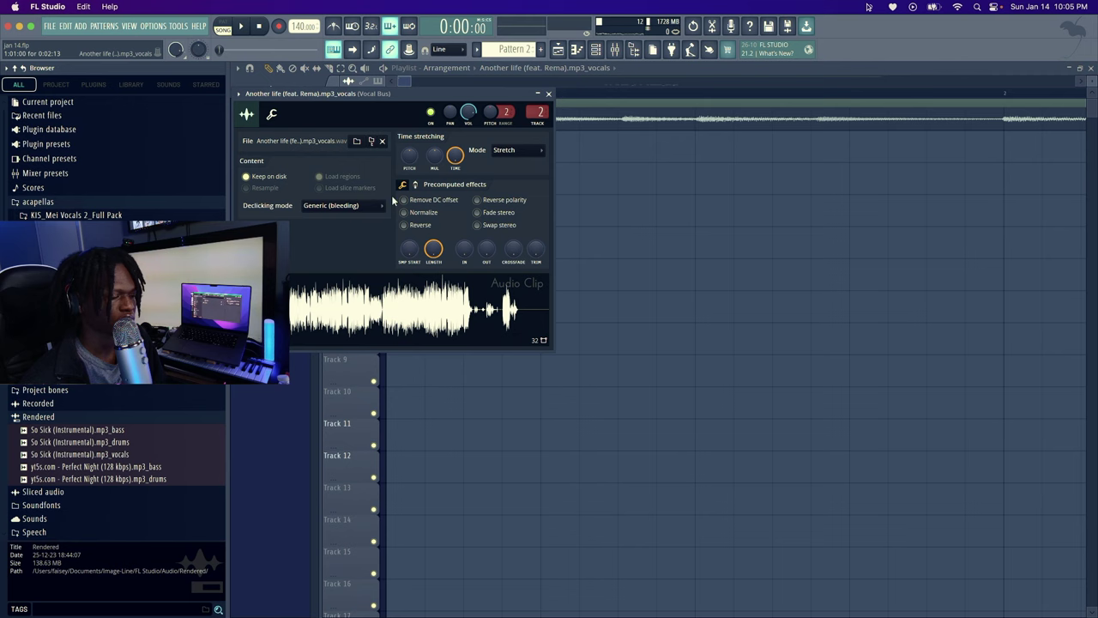
left_click(272, 114)
key("Escape")
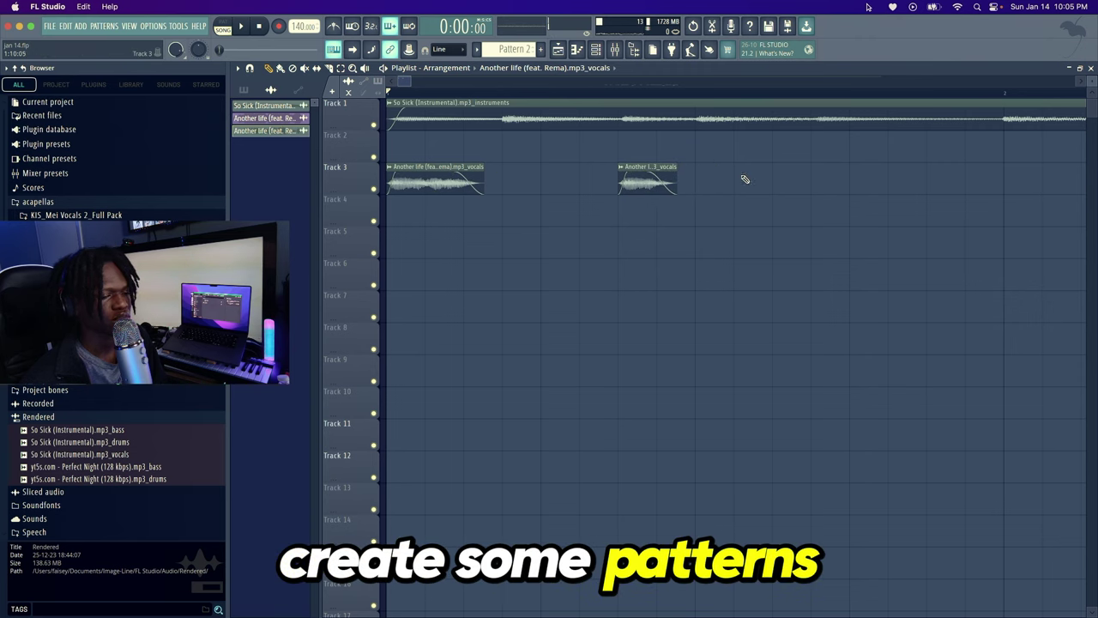
Build a rhythm in bar 1 of Track 3 with short vocal chops on steps 7 and 8 and the longer chop on step 9
key("space")
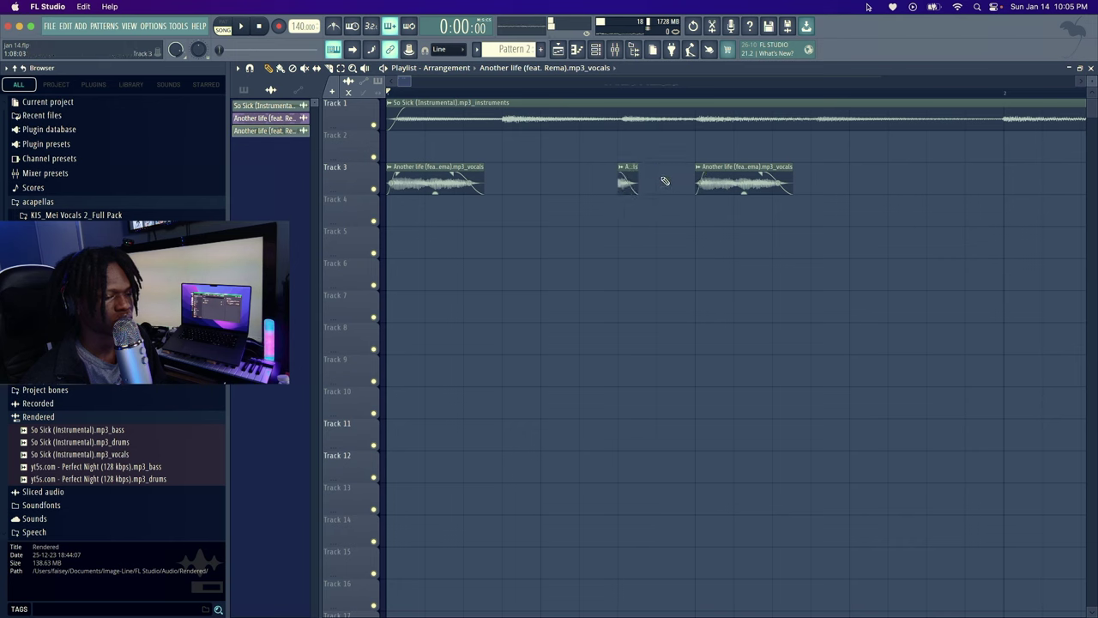
key("space")
left_click(662, 182)
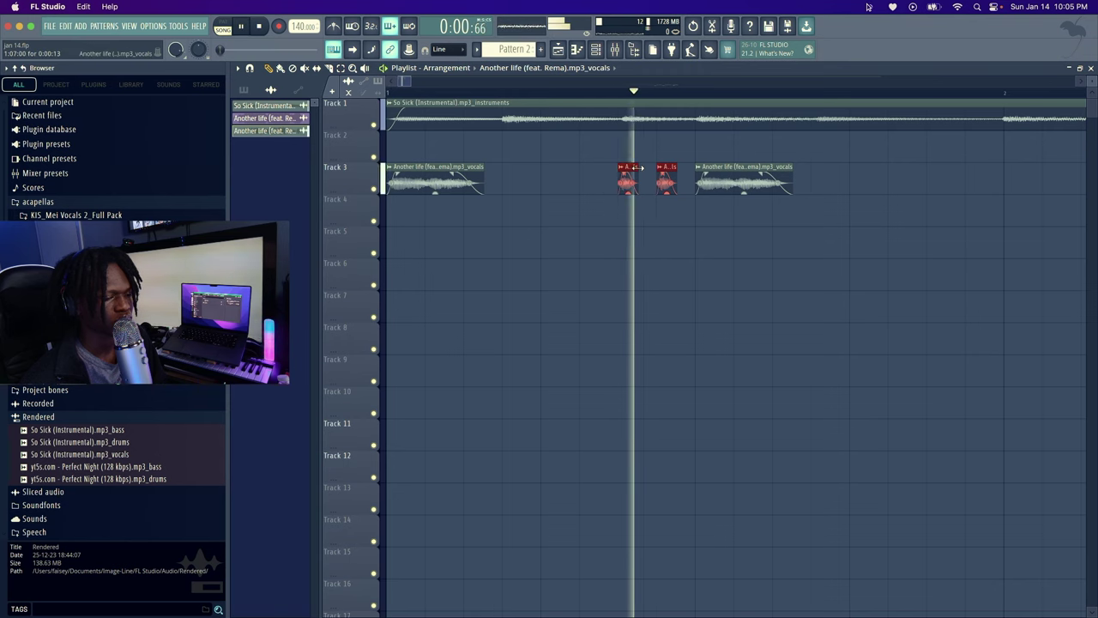
key("space")
Audition the vocal chops stored on Tracks 11 and 12 after bar 17, looking for material to use in the opening pattern
scroll(654, 174, "right", 5)
scroll(621, 98, "down", 4)
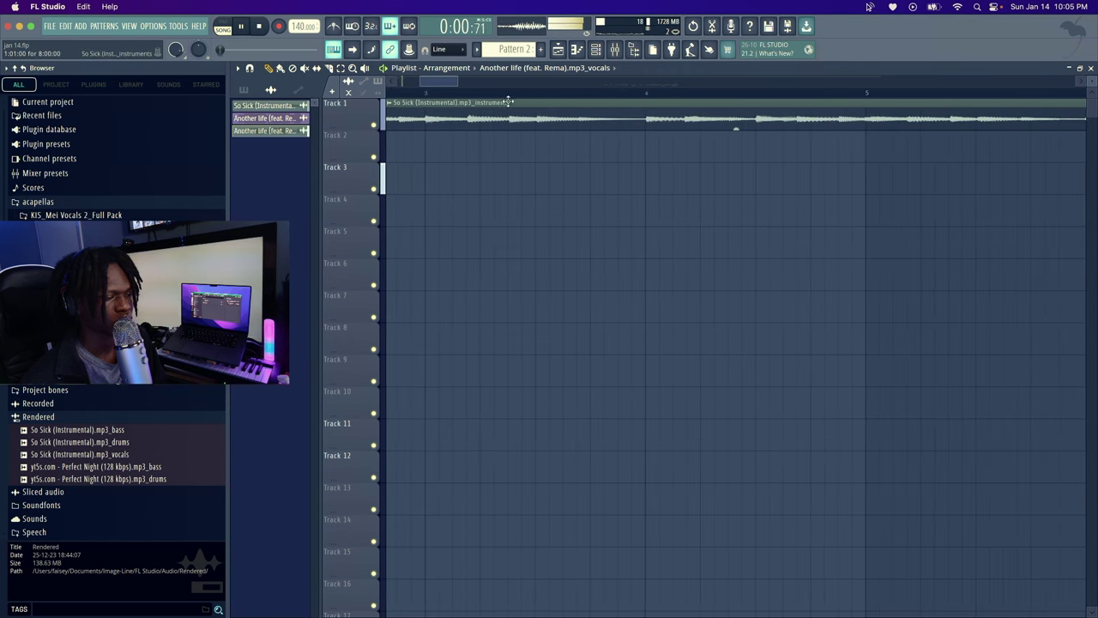
left_click_drag(445, 84, 421, 84)
key("space")
scroll(530, 98, "down", 6)
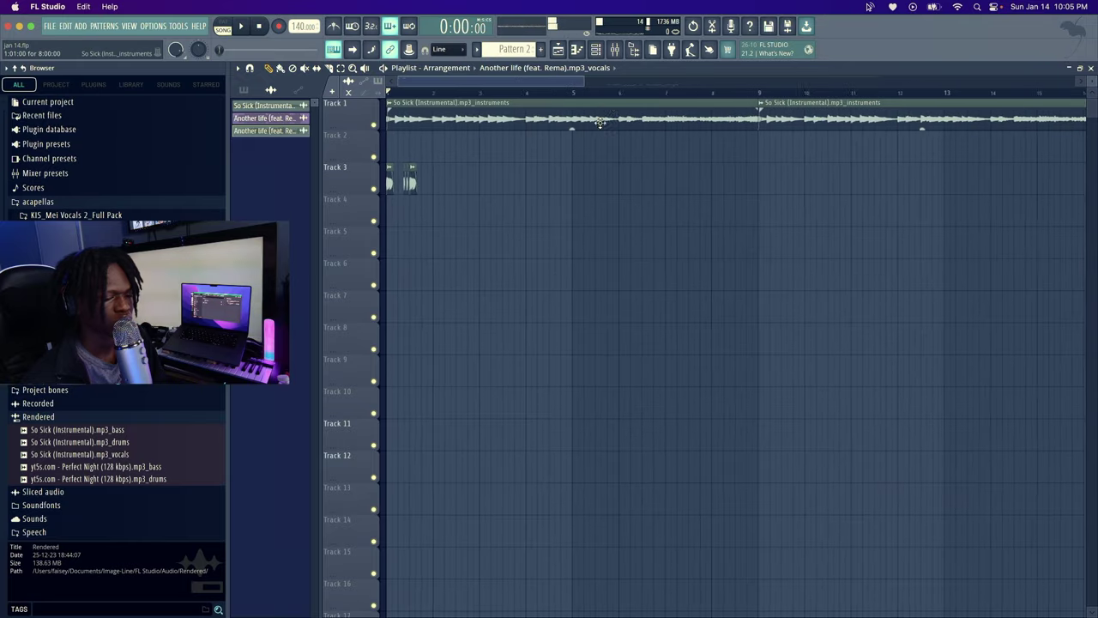
scroll(815, 95, "down", 5)
left_click(686, 94)
scroll(685, 95, "up", 7)
key("space")
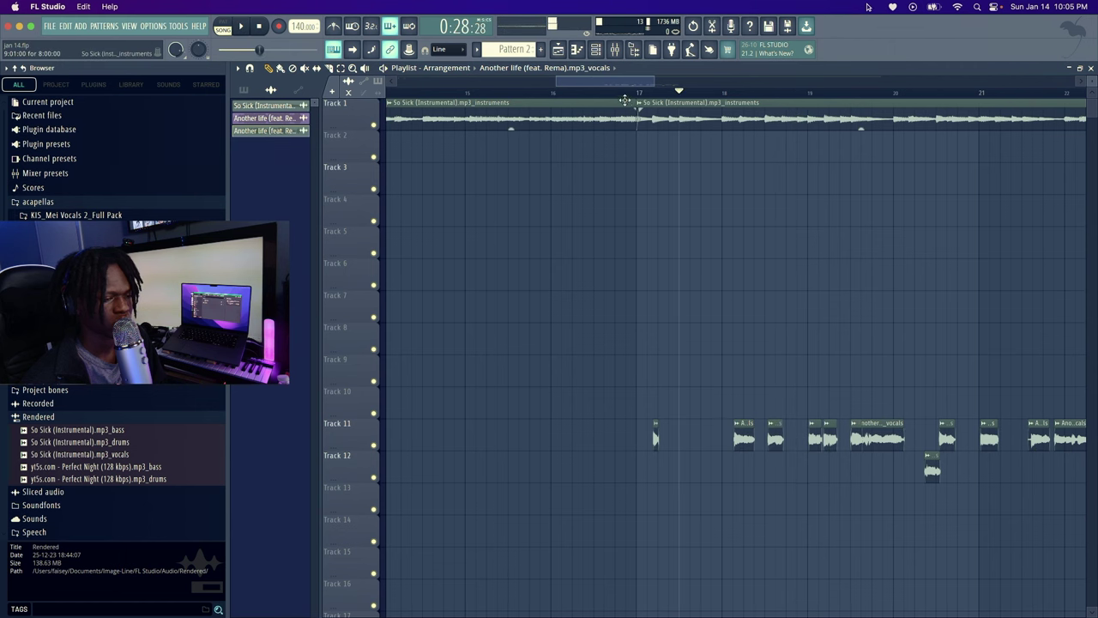
left_click_drag(609, 83, 425, 84)
scroll(456, 96, "up", 3)
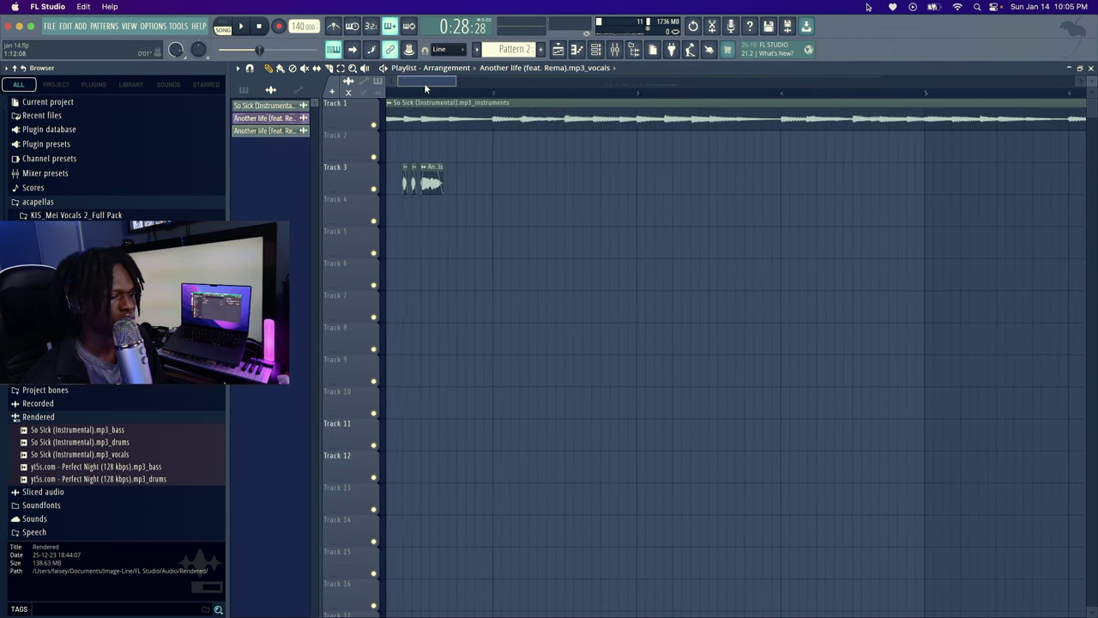
Add vocal chops in bar 1 at step 13 on Track 3, step 11 on Track 4, and the bar start on Track 5
scroll(424, 82, "up", 4)
key("space")
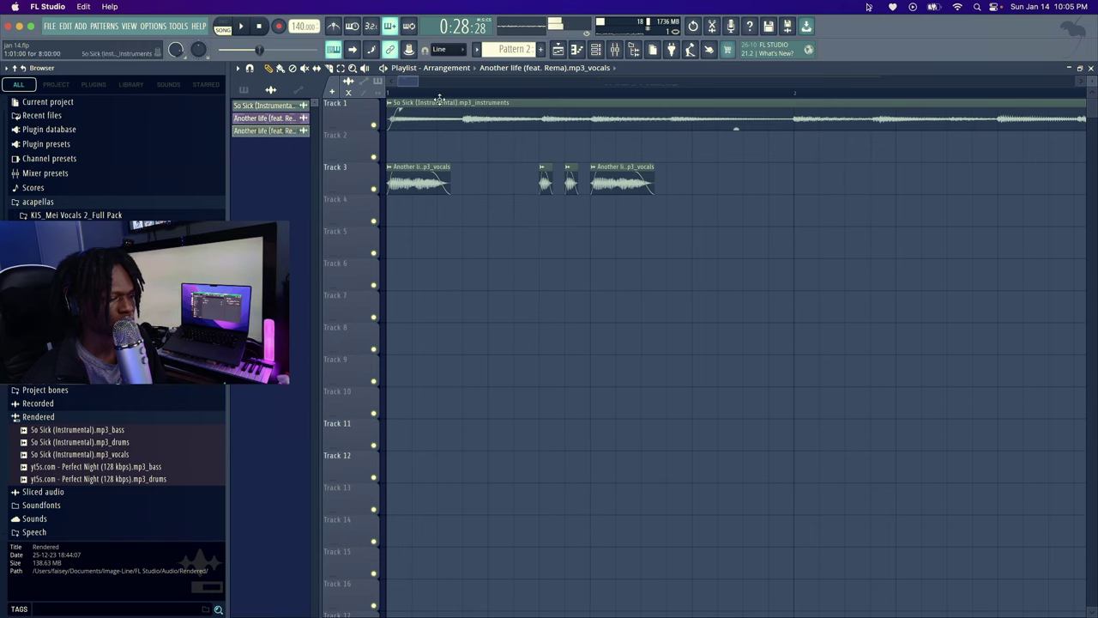
left_click(695, 214)
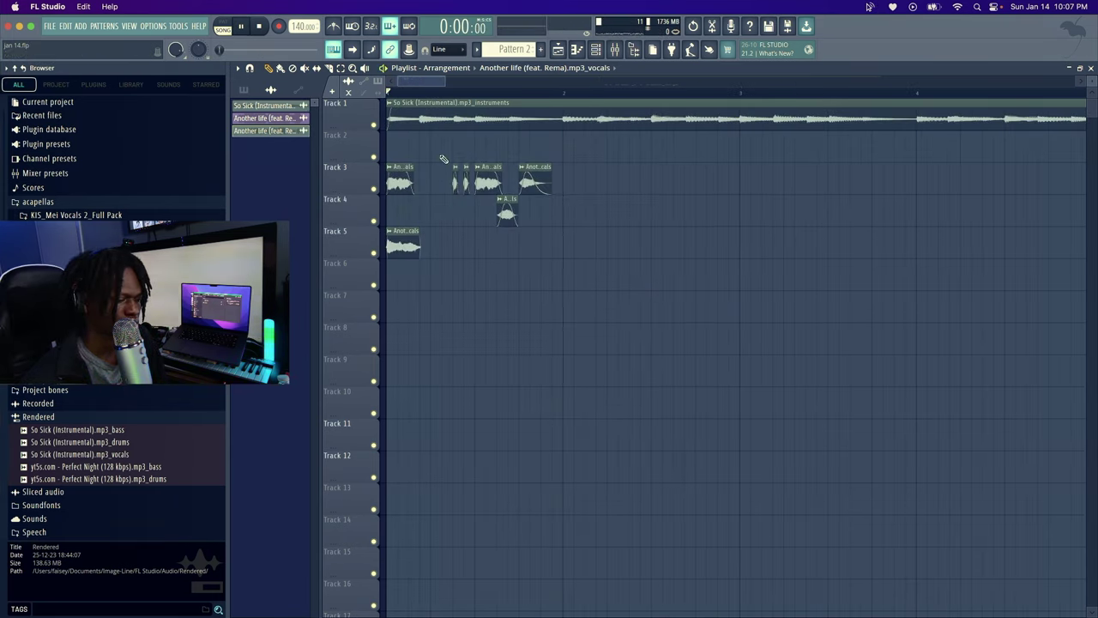
Fade the Track 5 chop in and out, lower its gain to -6.4 dB, and move it to step 5 of bar 1
scroll(405, 96, "up", 3)
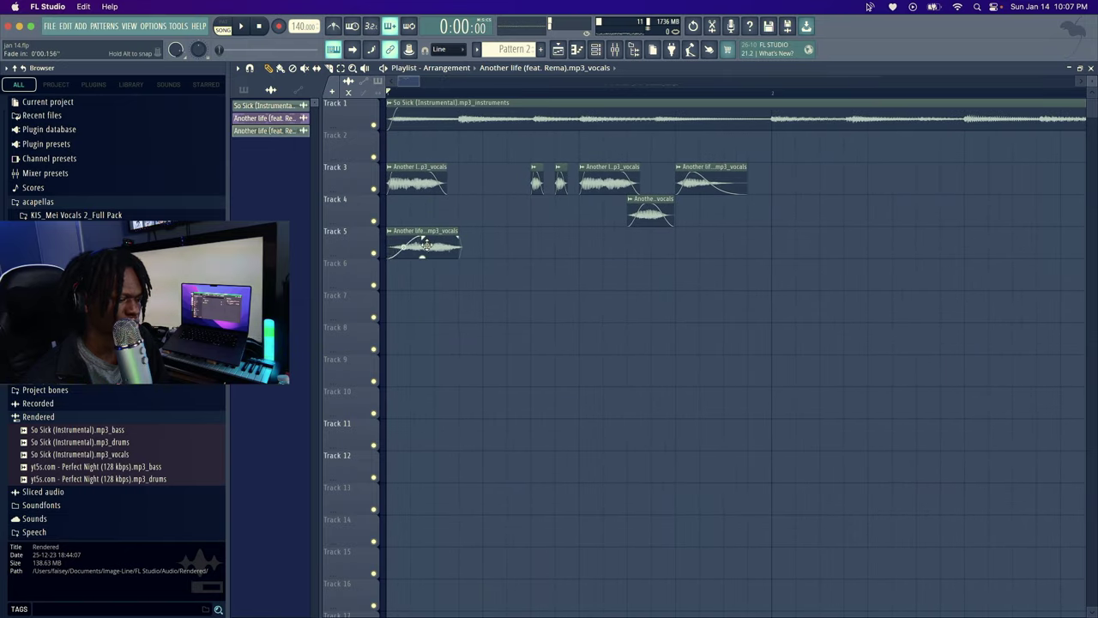
key("space")
left_click_drag(458, 239, 433, 240)
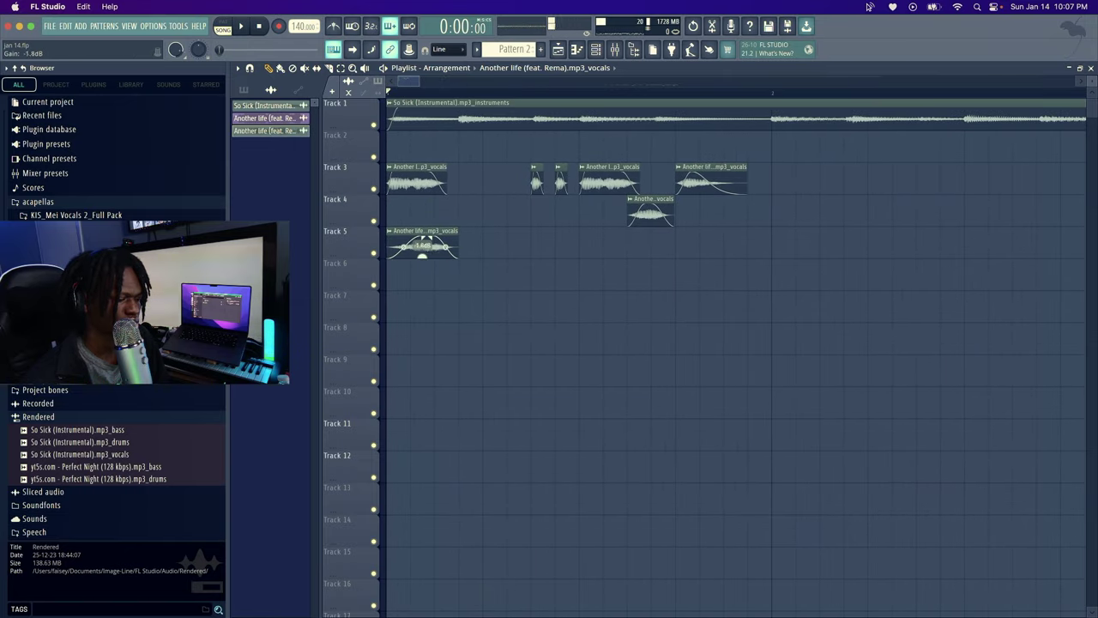
key("space")
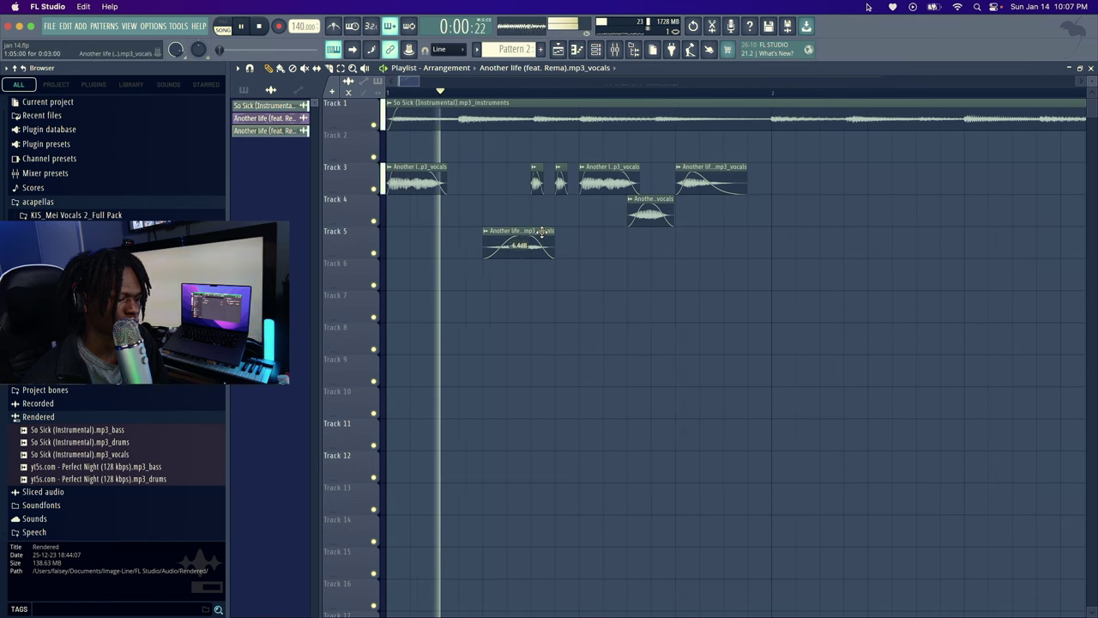
Copy the Track 5 chop to step 13 and repeat the bar 1 chop pattern on Tracks 3 to 5 through bar 4
key("space")
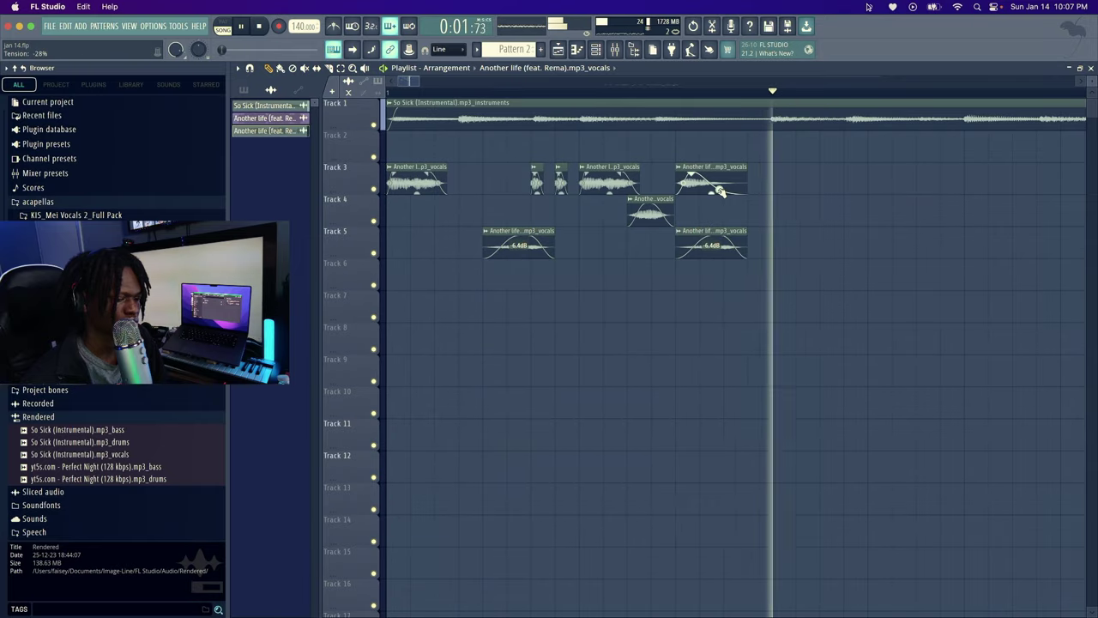
key("space")
key("space")
left_click_drag(622, 257, 392, 162)
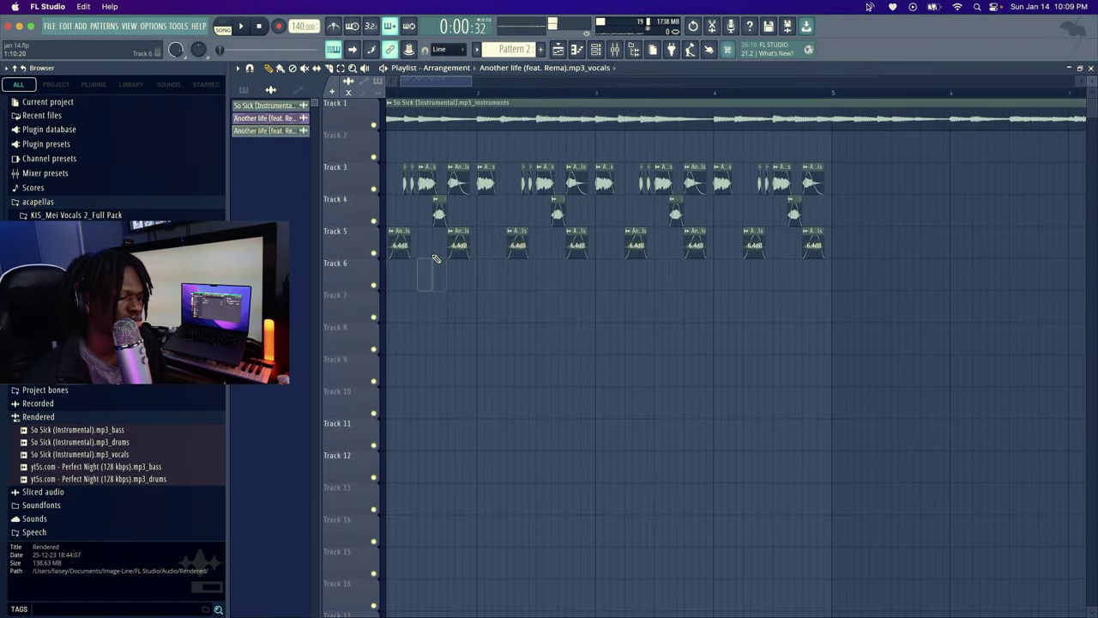
key("space")
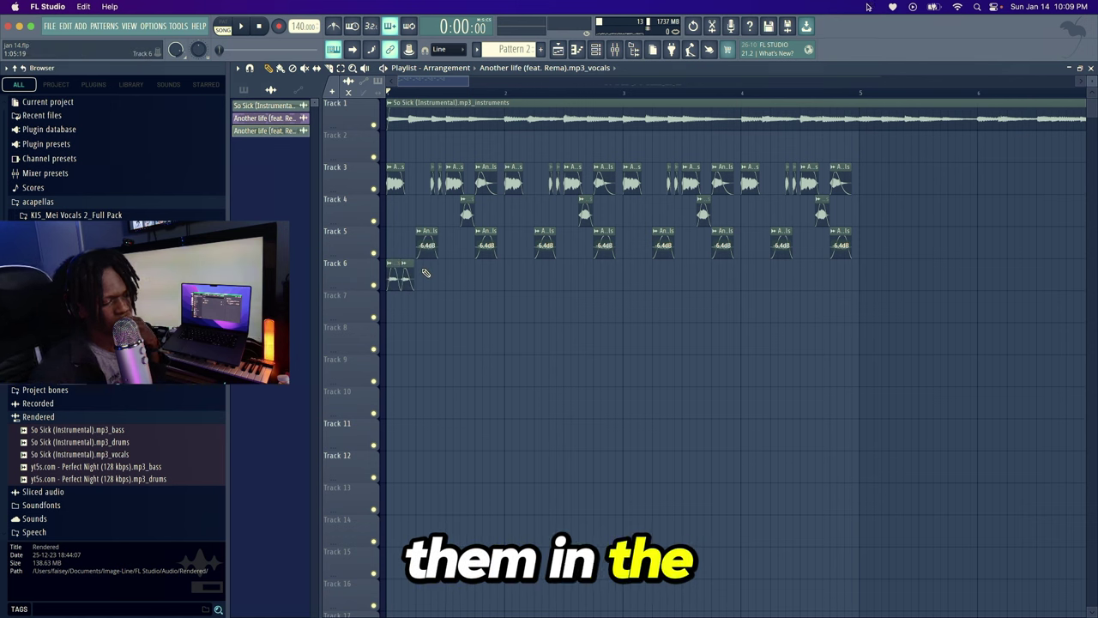
Delete the second vocal chop on Track 6 and make the remaining one unique
right_click(408, 270)
left_click(393, 264)
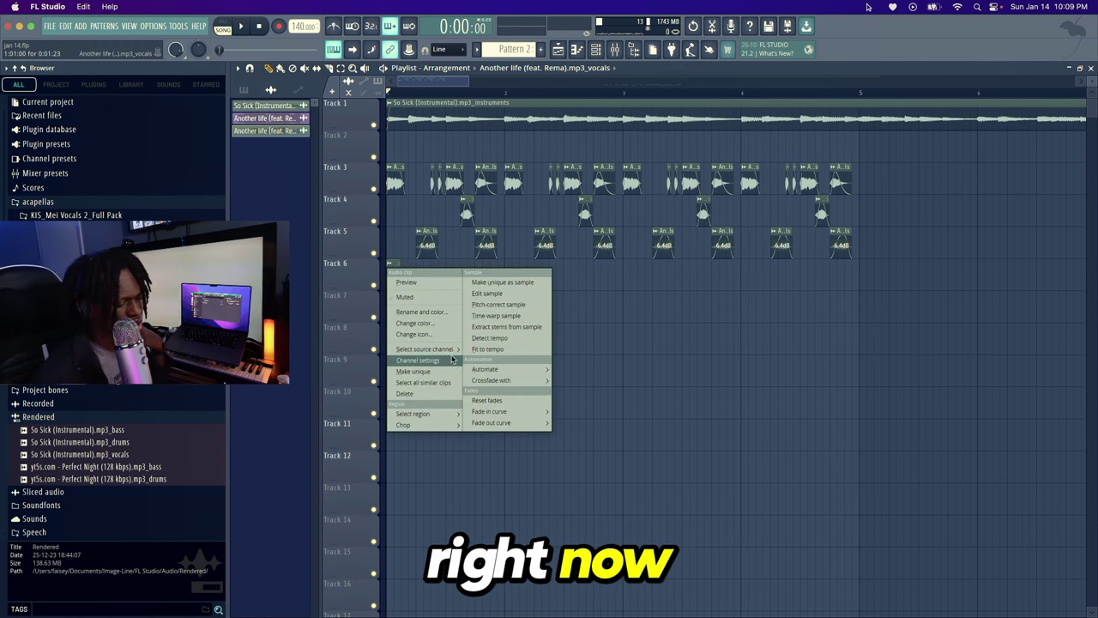
left_click(437, 371)
Route the unique vocal chop to mixer Insert 3 and load the synthion arp mixer track state on it
double_click(395, 260)
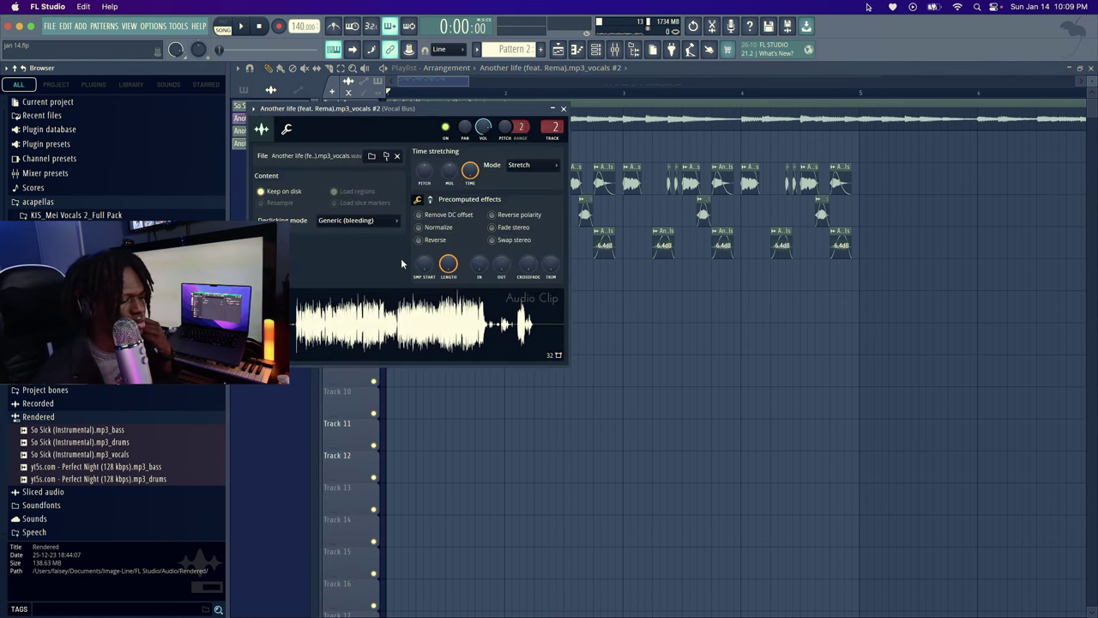
left_click(616, 53)
right_click(359, 268)
mouse_move(386, 342)
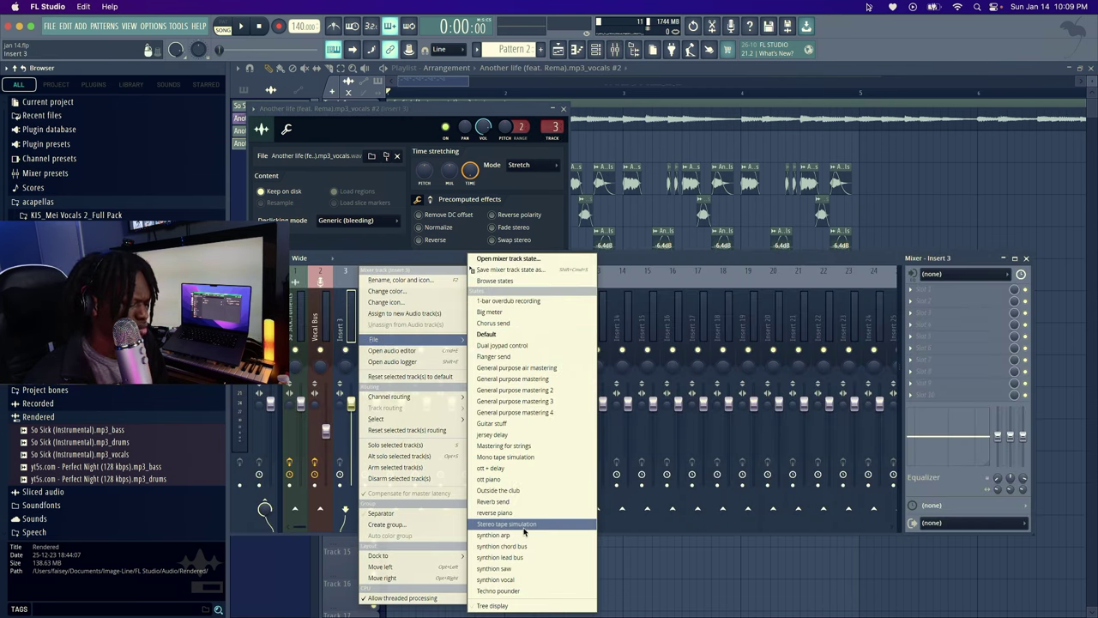
left_click(527, 537)
left_click(904, 195)
Audition the processed chop on Track 6 and lower its gain to -8.0 dB
key("space")
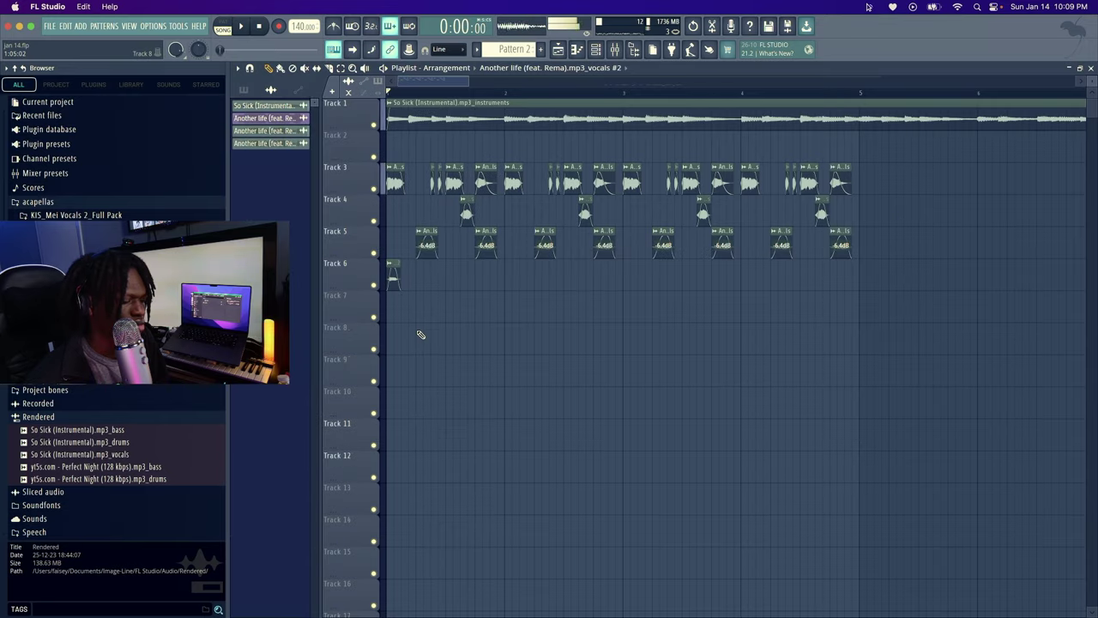
key("space")
scroll(417, 95, "up", 5)
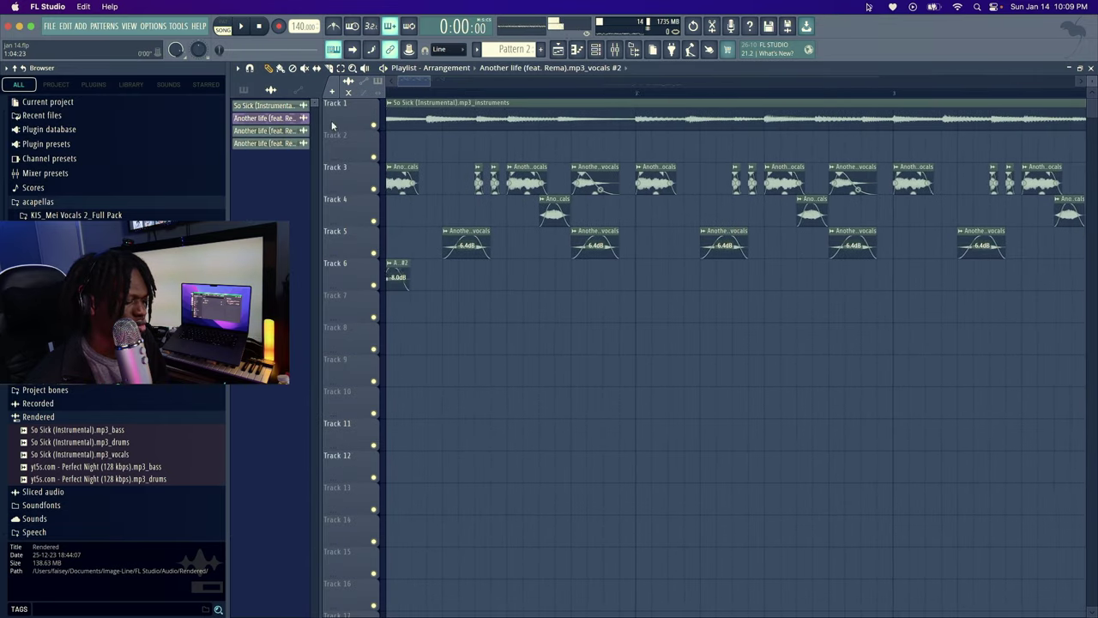
Try filling bars 1 and 2 of Track 6 with repeated chops, and undo the added copies
left_click_drag(389, 266, 439, 281)
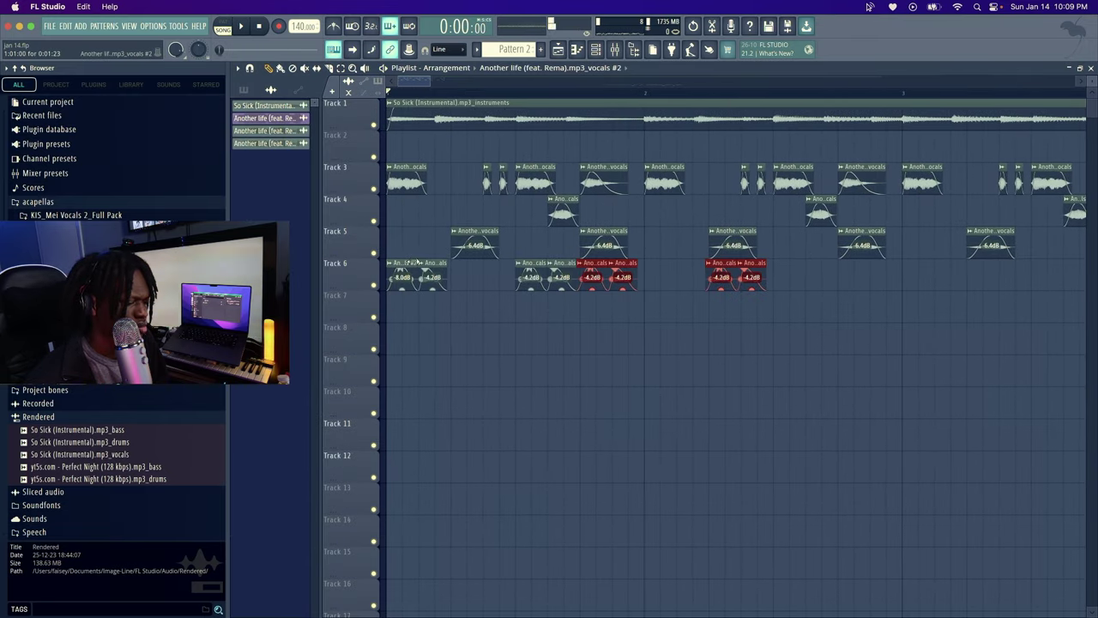
key("super+z")
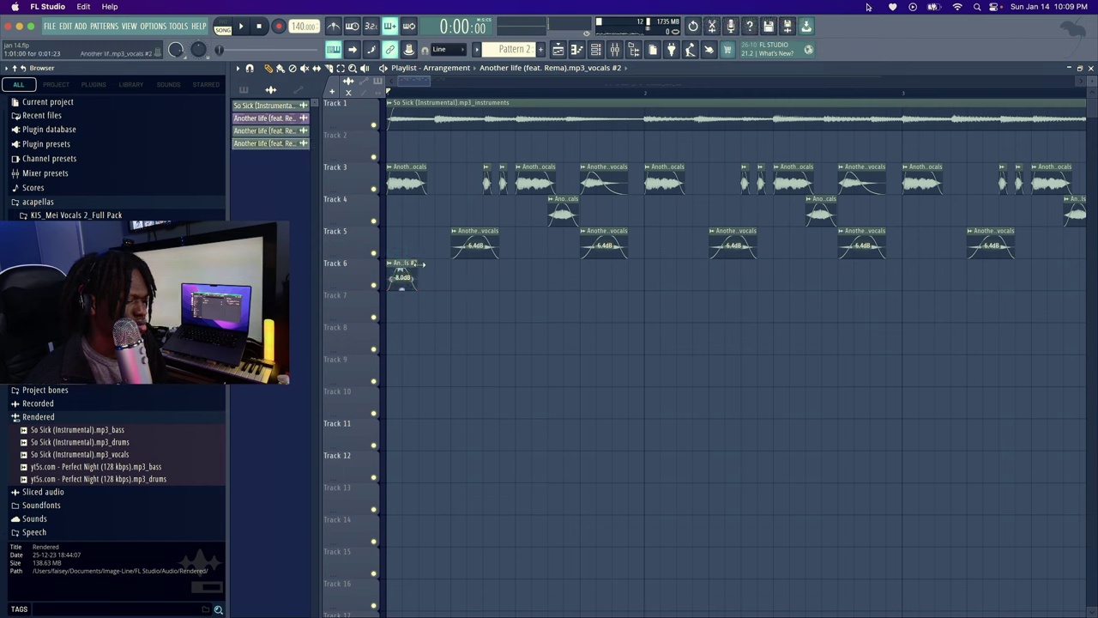
Extend the Track 6 chop to about one beat, solo the track to hear it, and unsolo it
scroll(421, 279, "up", 3)
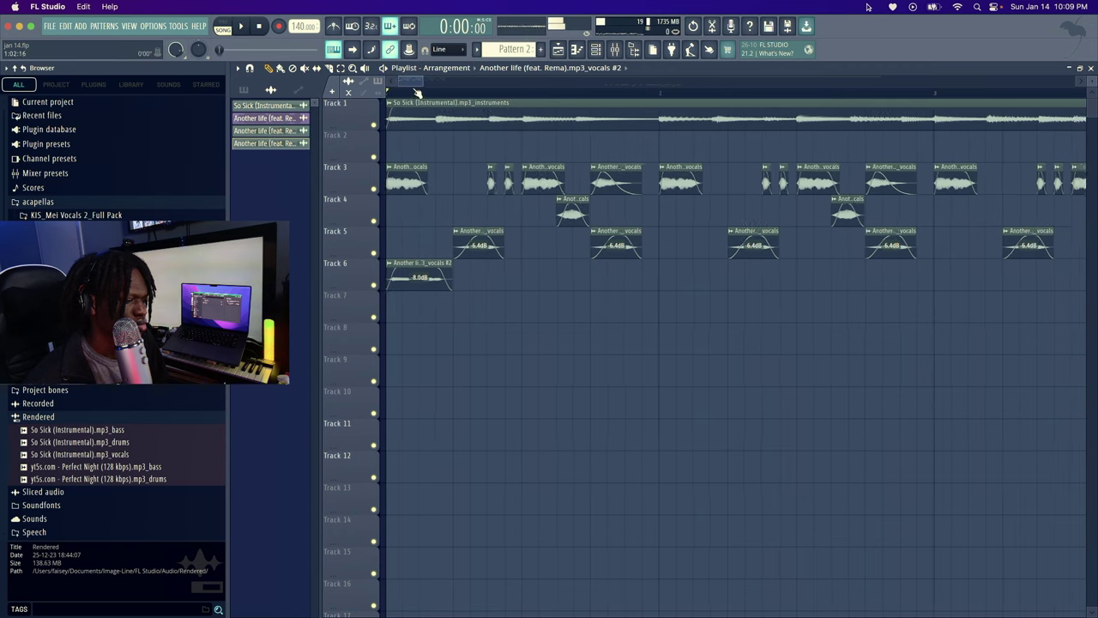
right_click(376, 286)
key("space")
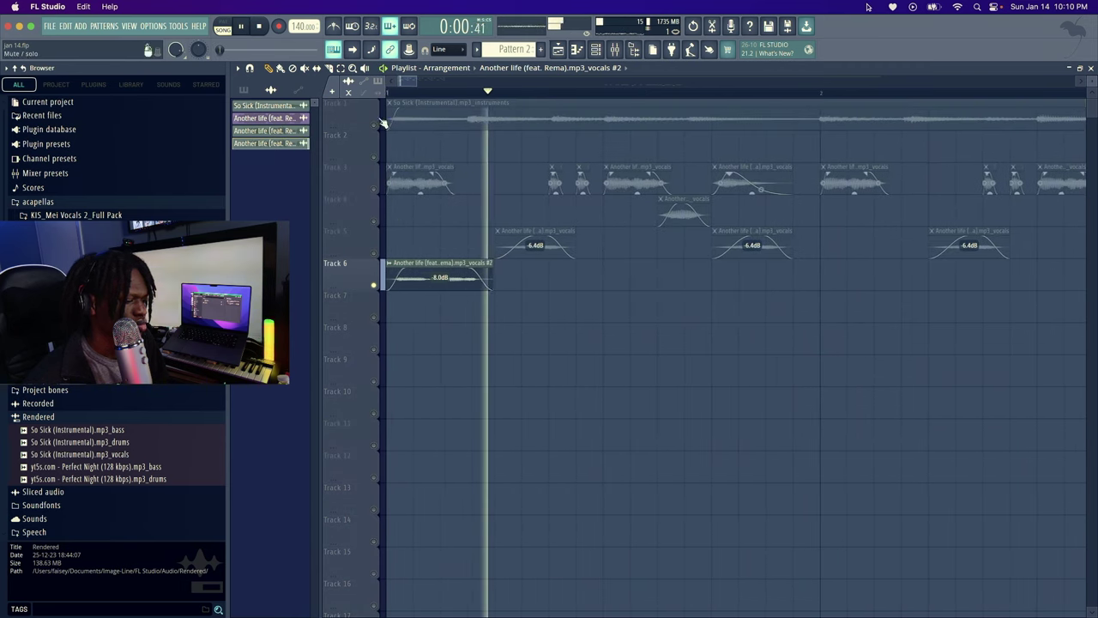
right_click(376, 285)
Repeat the Track 6 chop every half bar through bar 4, play the pattern, and save the project
key("space")
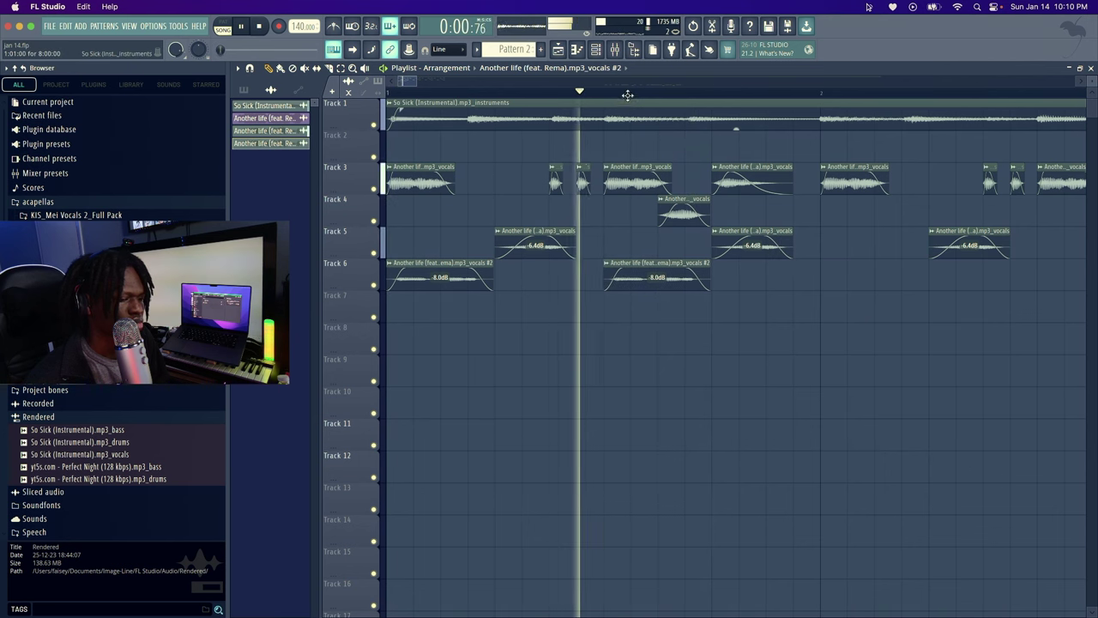
scroll(592, 277, "down", 5)
key("space")
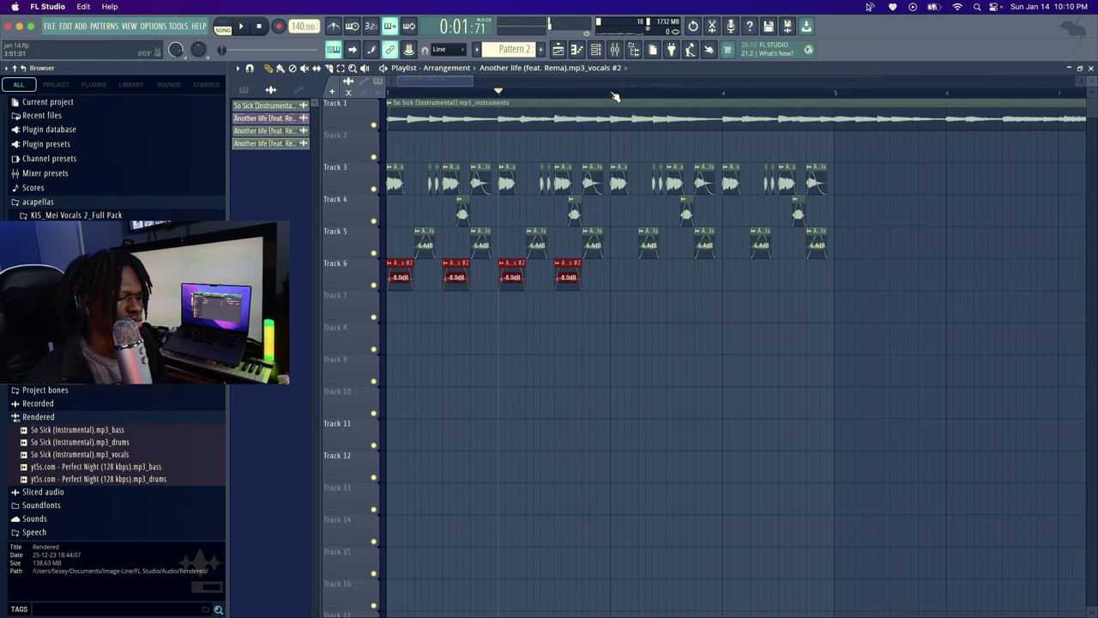
key("super+s")
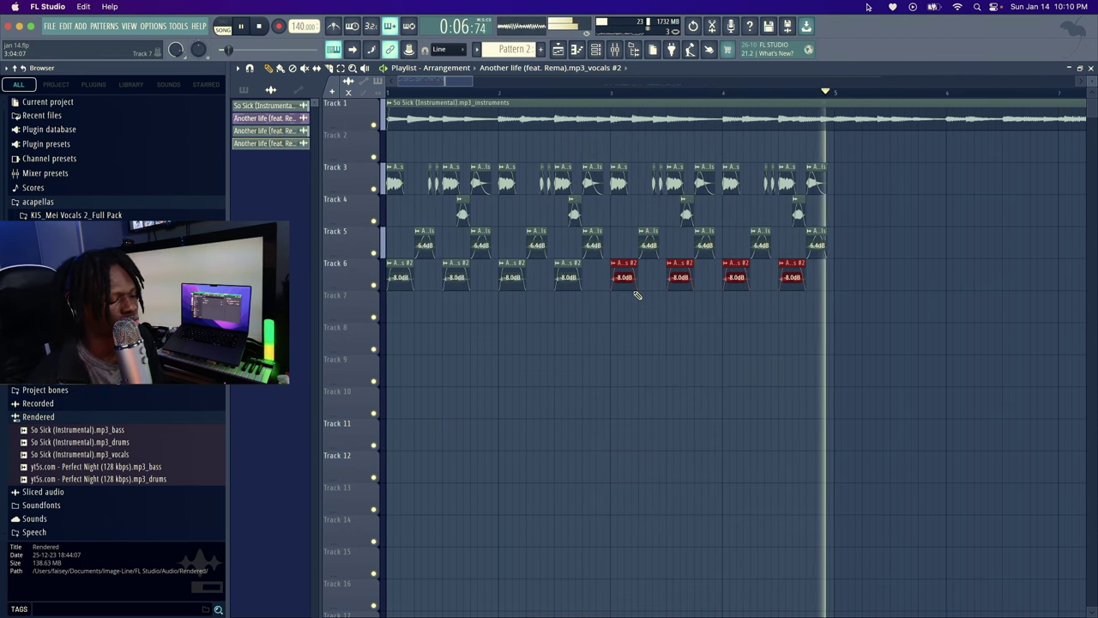
key("space")
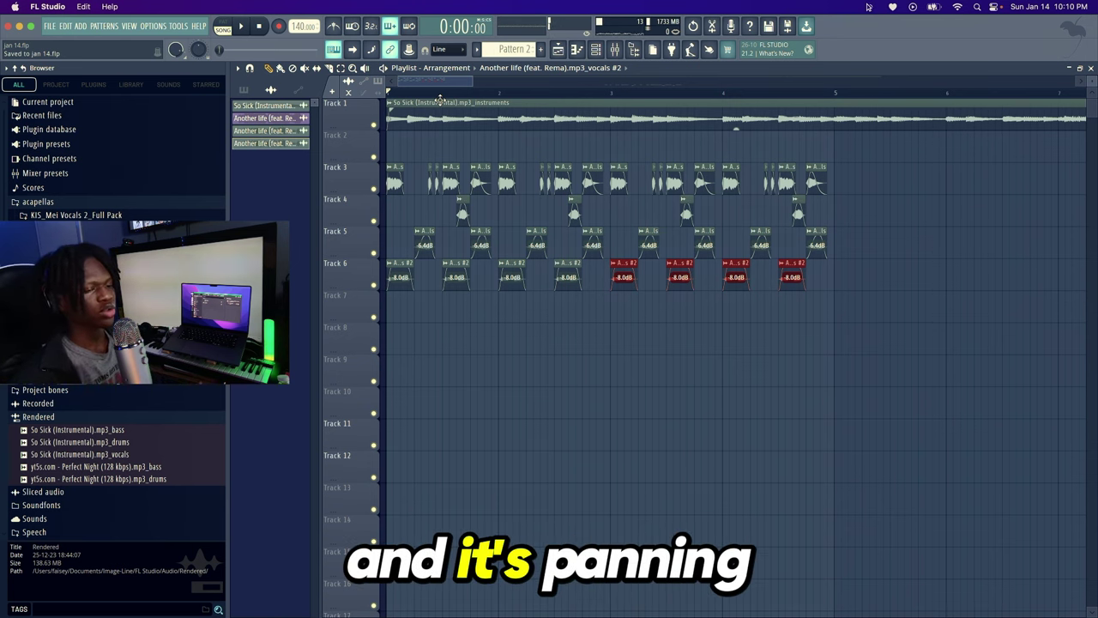
double_click(439, 102)
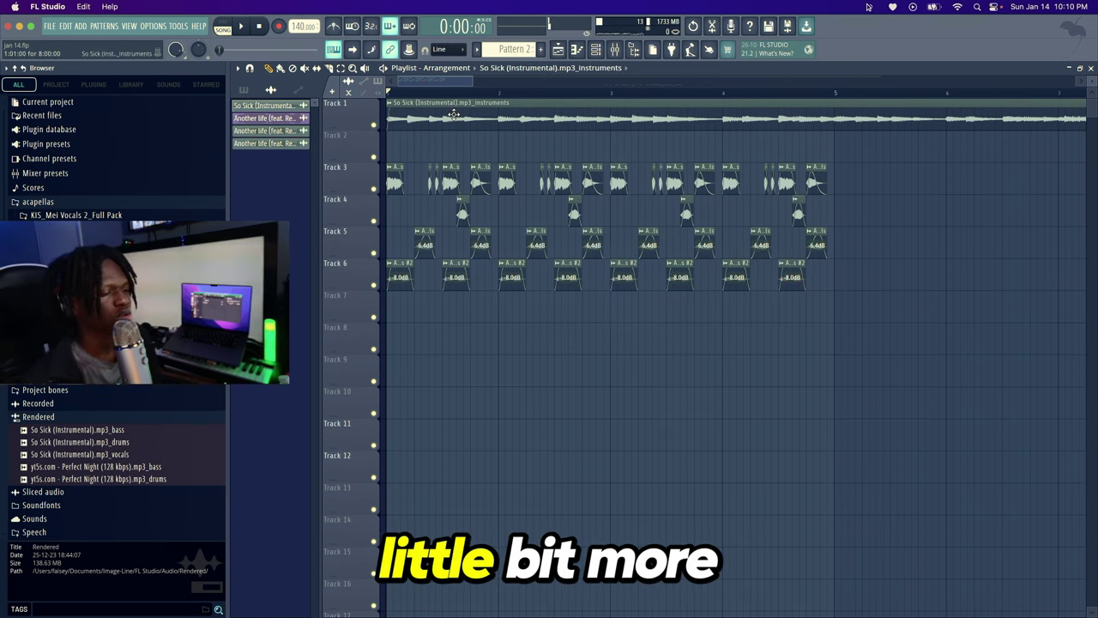
left_click(347, 191)
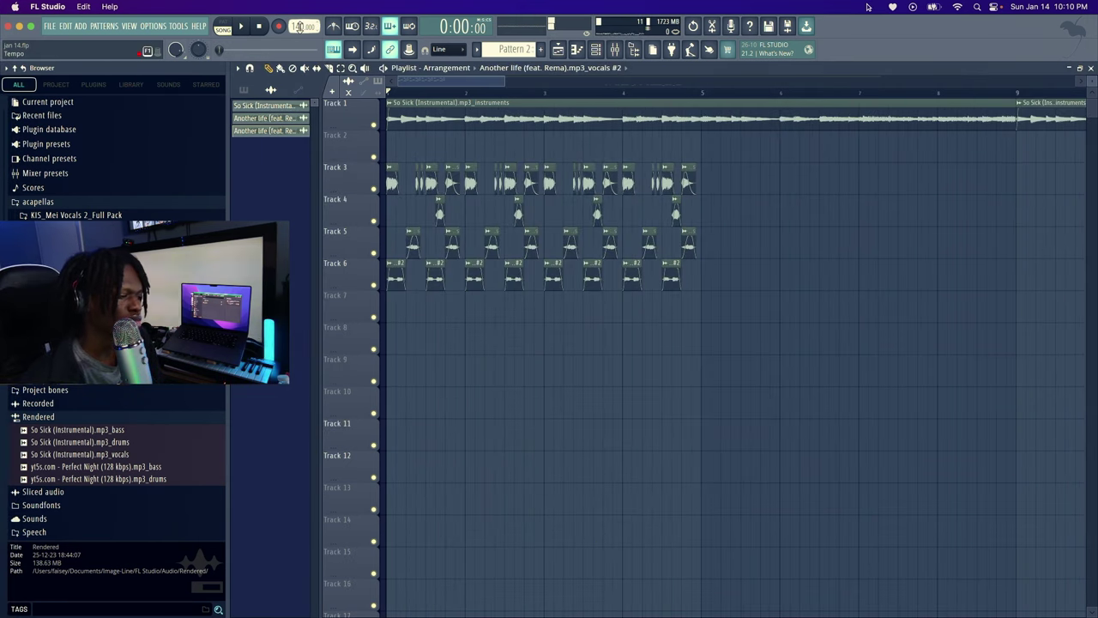
Try project tempos of 160 and 150 BPM, playing the arrangement at each
right_click(300, 26)
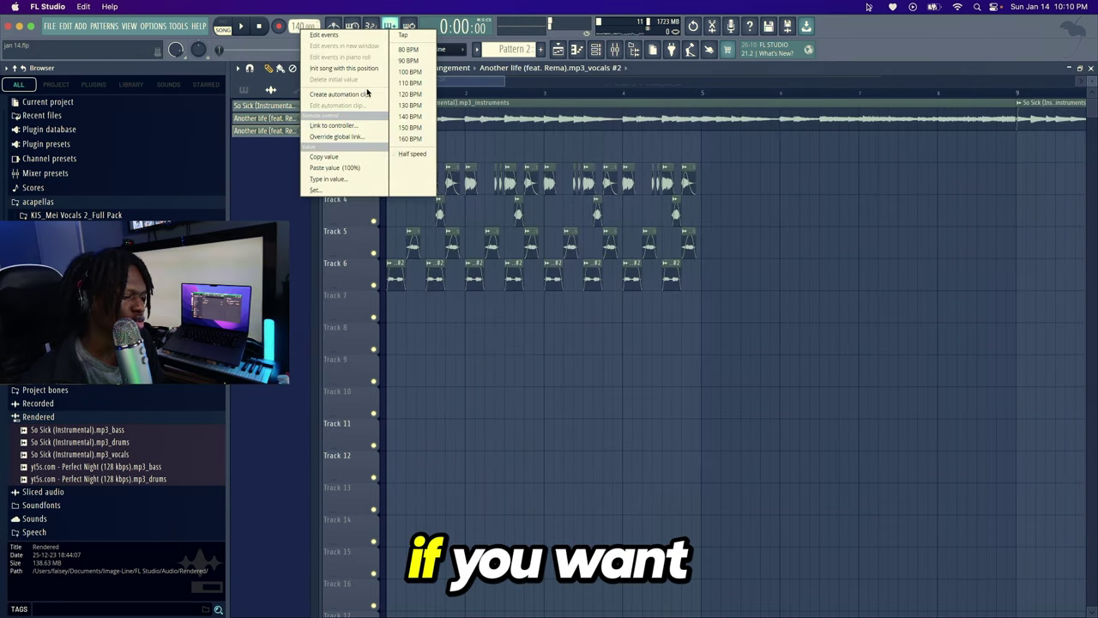
left_click(420, 140)
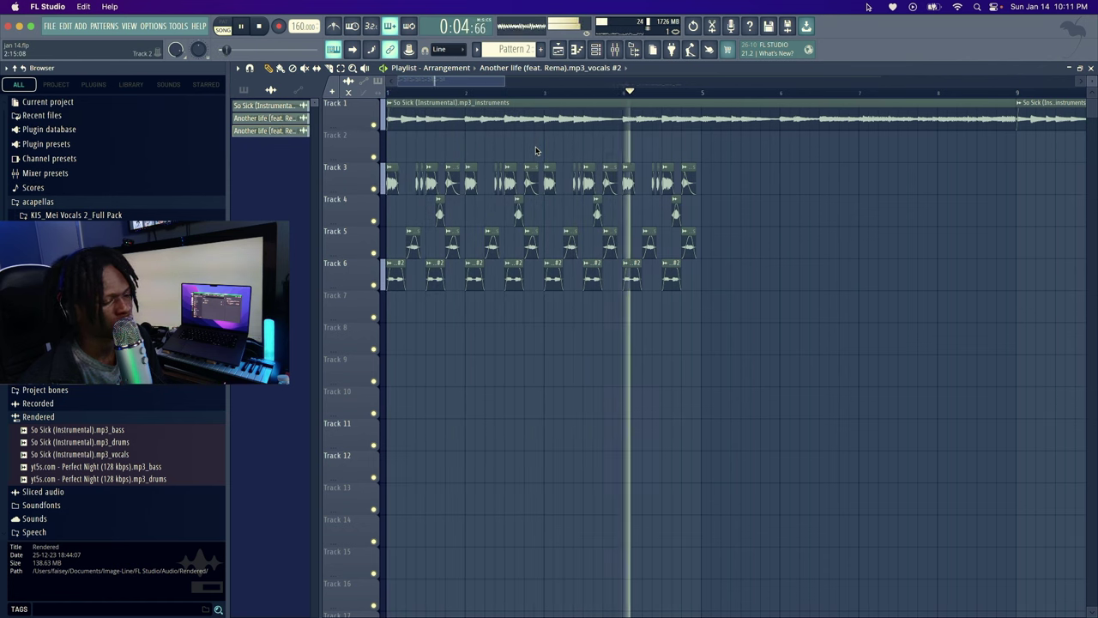
key("space")
right_click(305, 26)
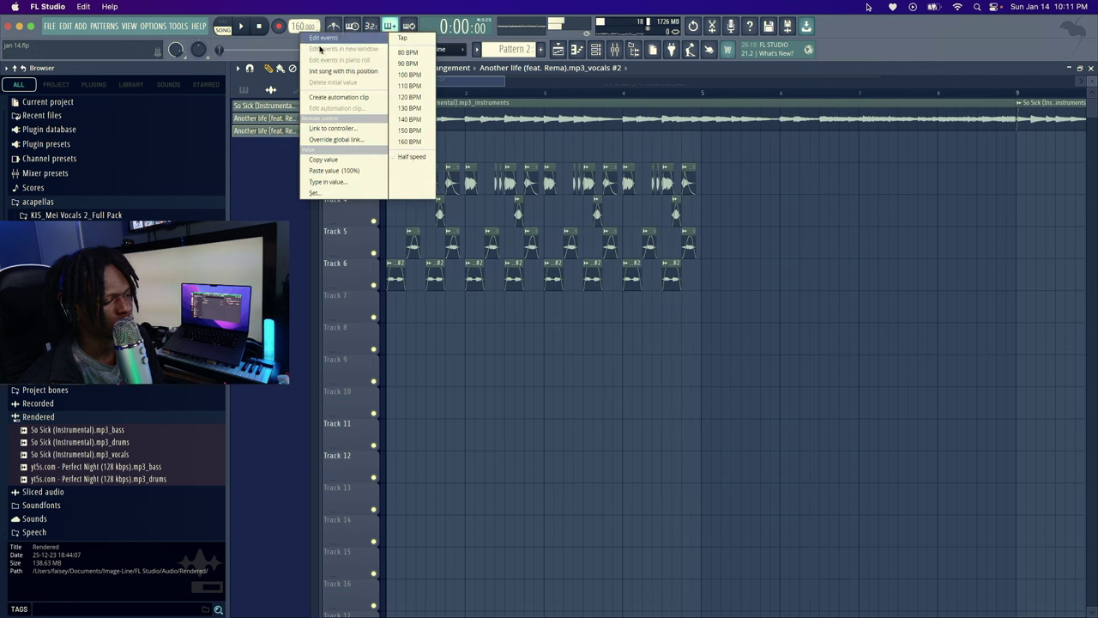
left_click(408, 131)
key("space")
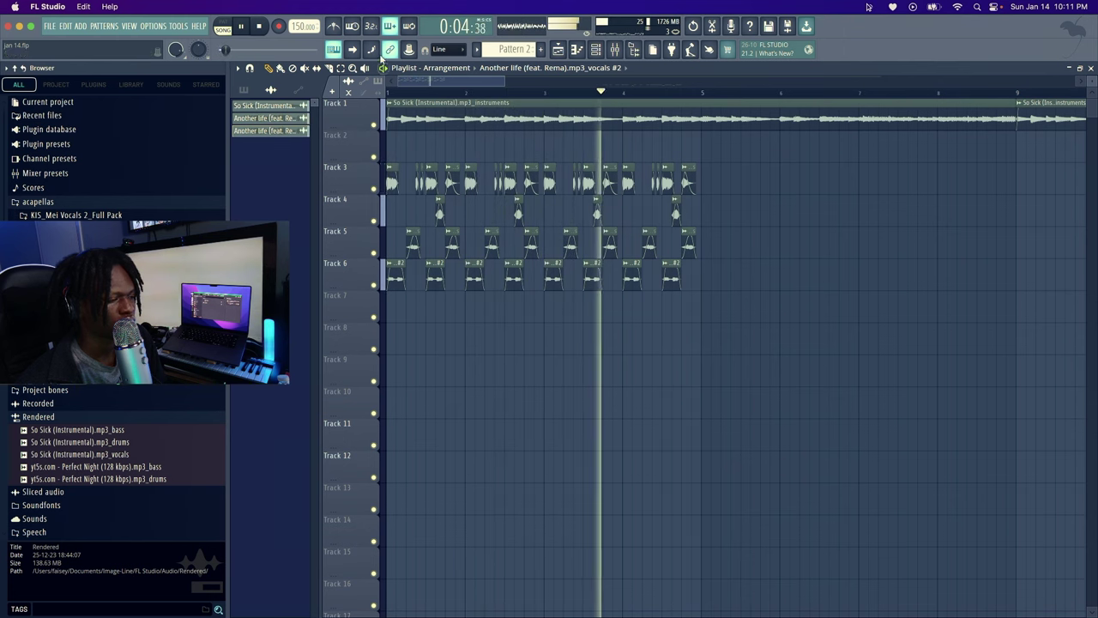
Set the project tempo to 138 BPM
right_click(304, 26)
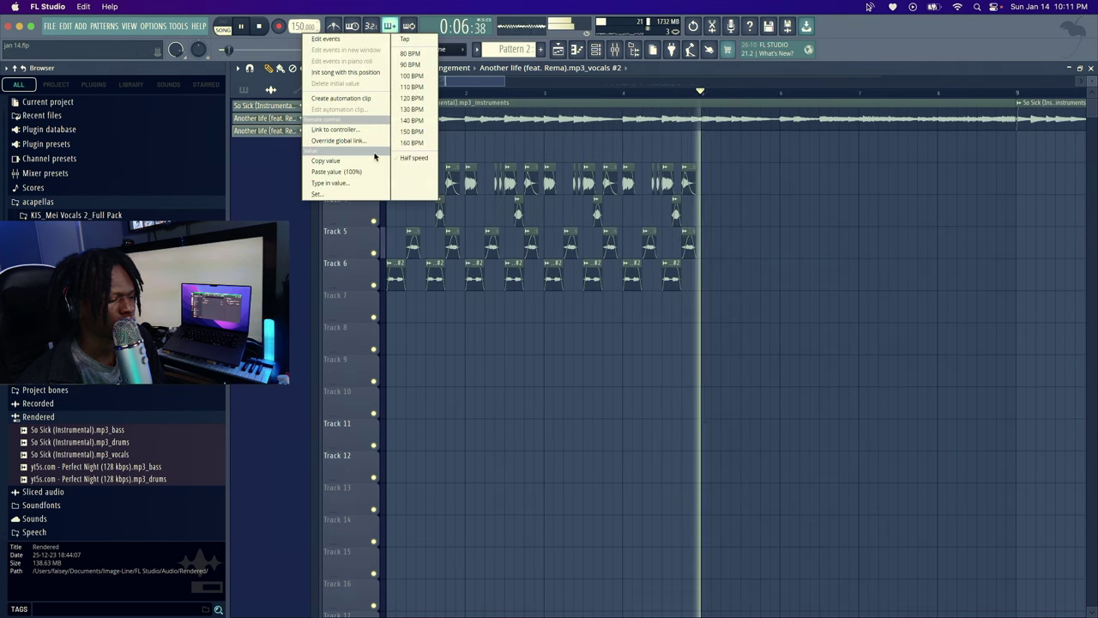
left_click(329, 183)
type("138")
key("Return")
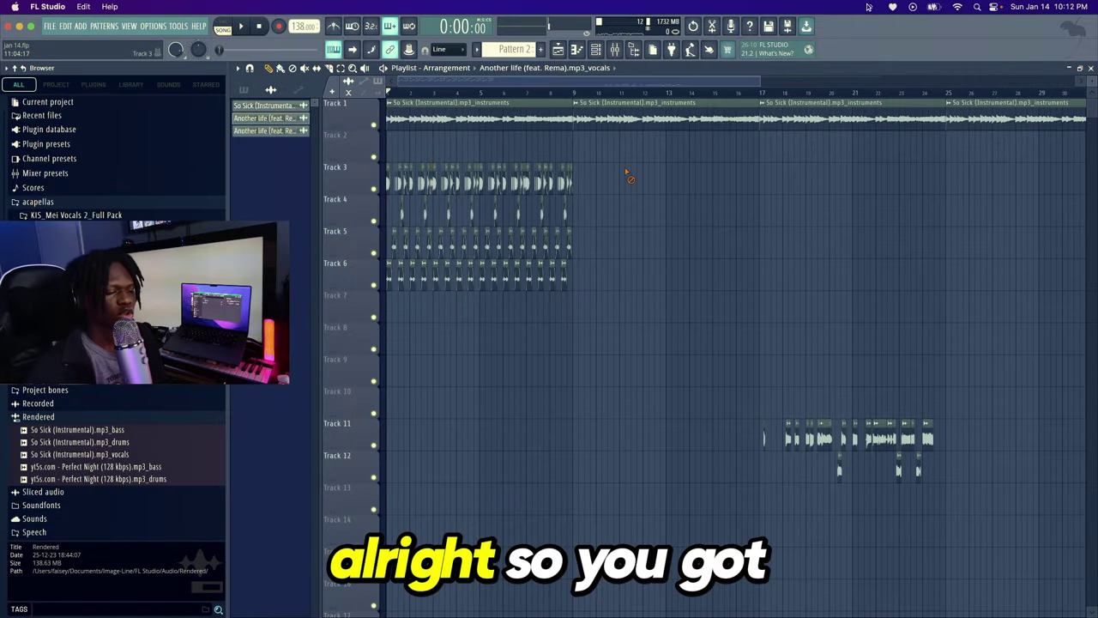
Try a copy of the Track 5 vocal chop at beat 2 of bar 10 and play the section from bar 9
left_click(759, 92)
scroll(760, 94, "up", 3)
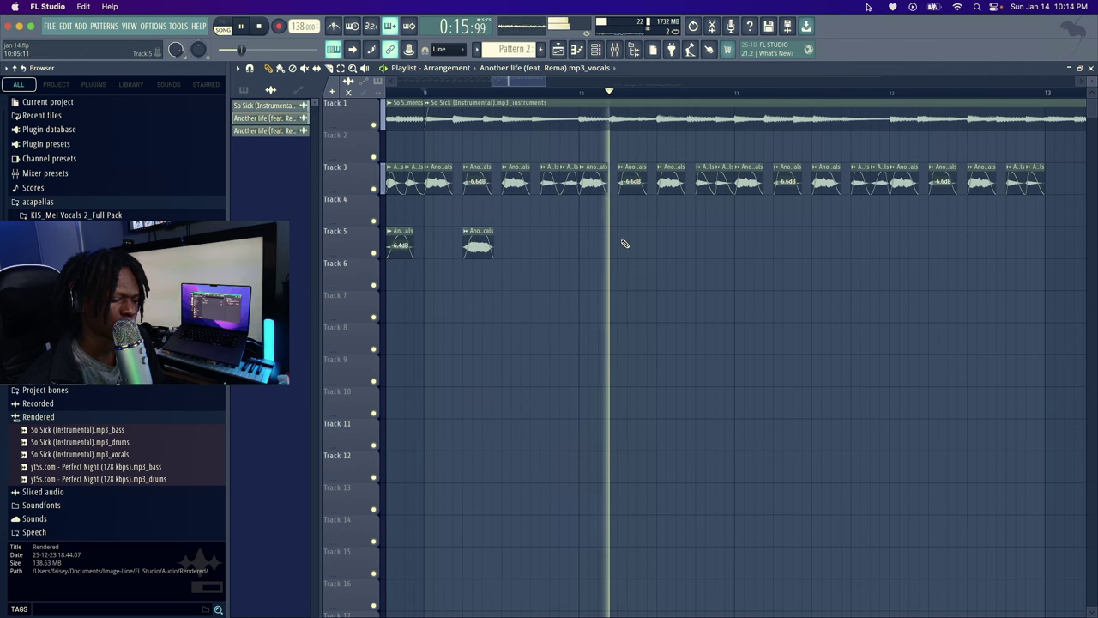
left_click(625, 245)
key("super+space")
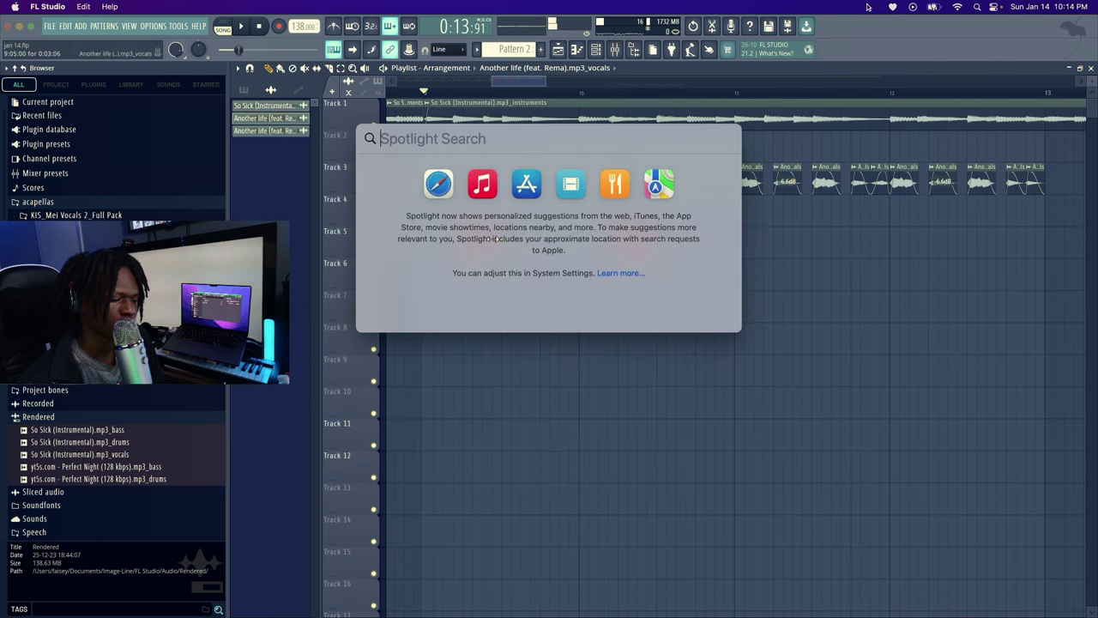
left_click(576, 323)
key("space")
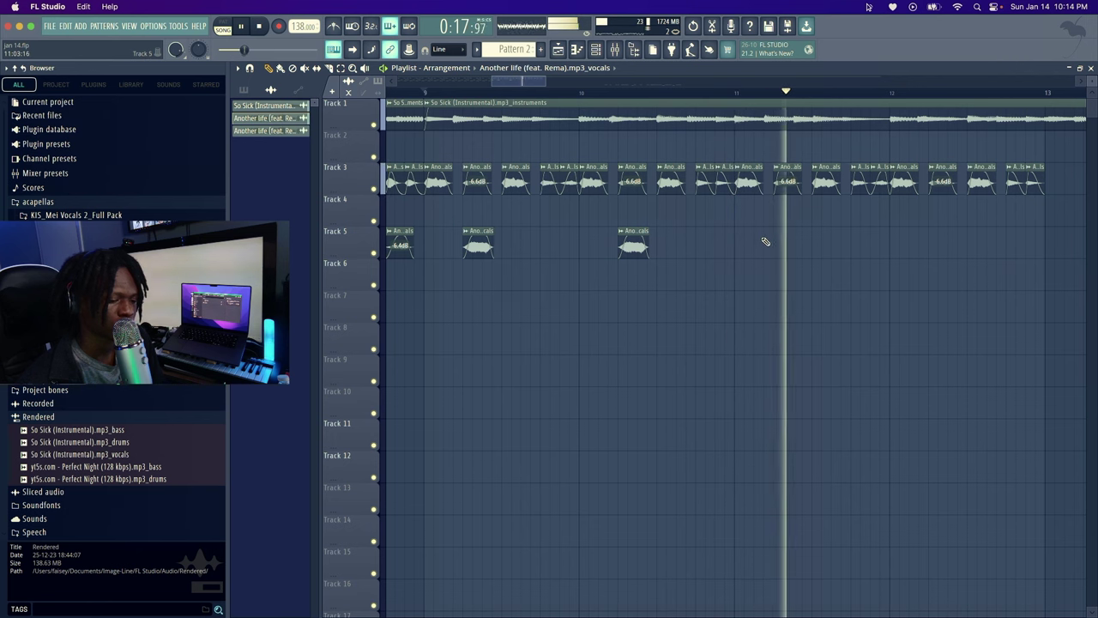
left_click_drag(701, 243, 457, 239)
key("space")
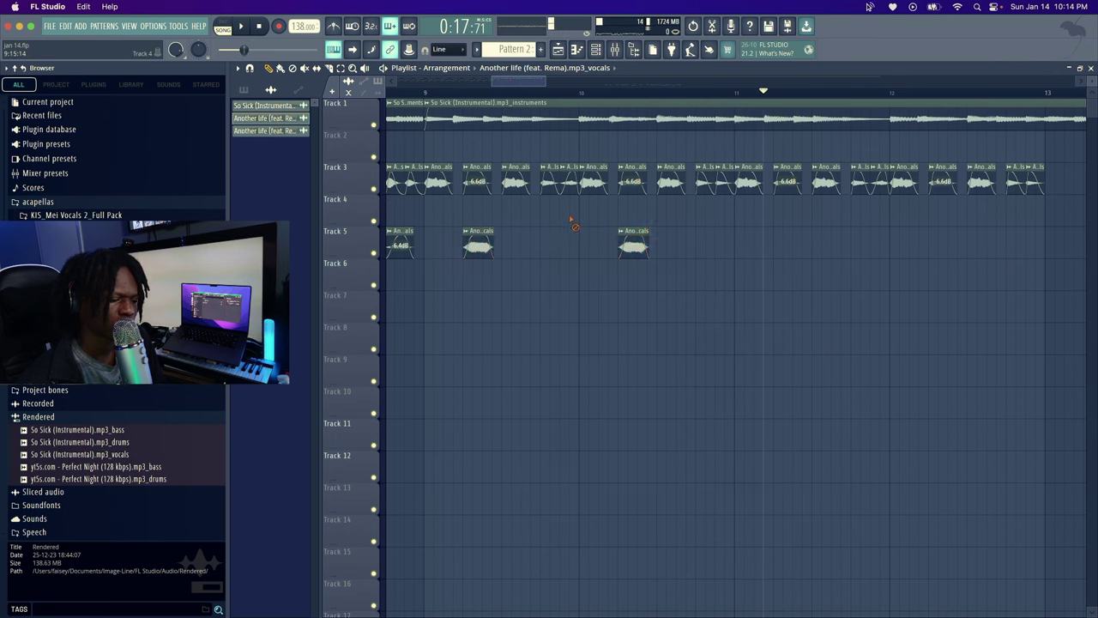
Make the Track 5 chop at beat 2 of bar 9 unique, route it to mixer track 3, and play it
left_click(467, 232)
left_click(494, 340)
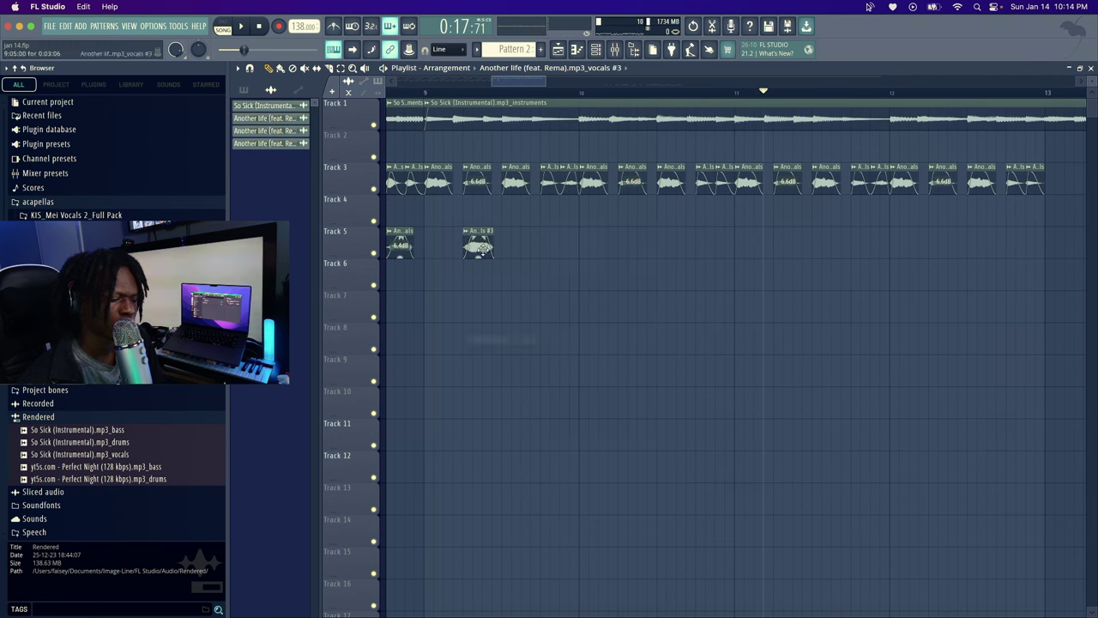
double_click(481, 234)
left_click_drag(570, 142, 571, 133)
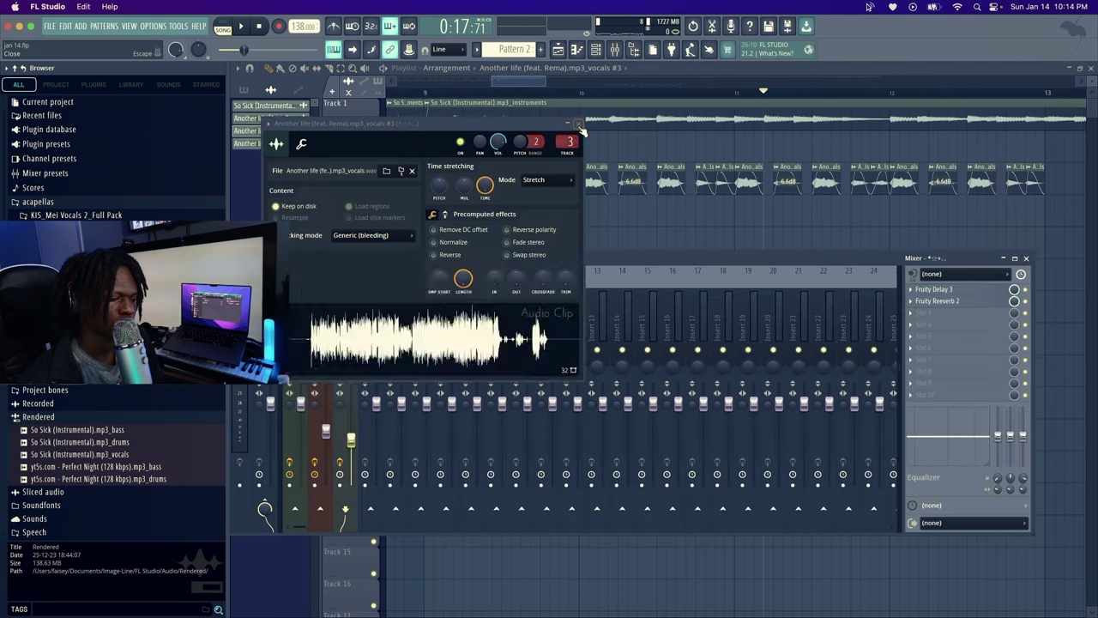
left_click(578, 123)
key("space")
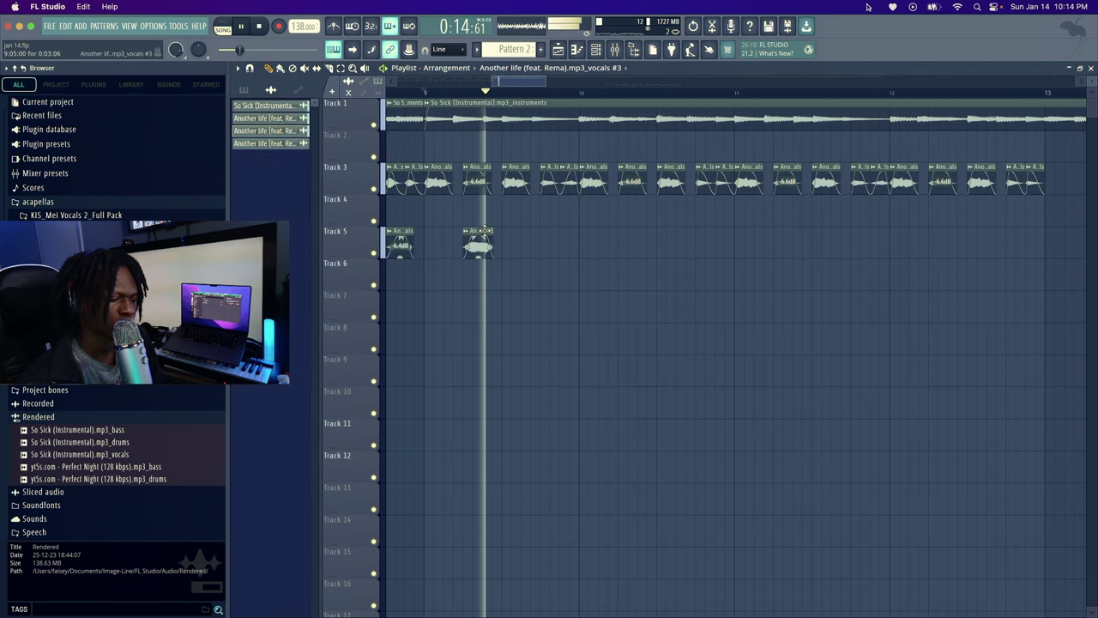
Repeat the unique Track 5 chop at beat 2 of bars 10, 11 and 12
left_click(618, 249)
left_click(774, 240)
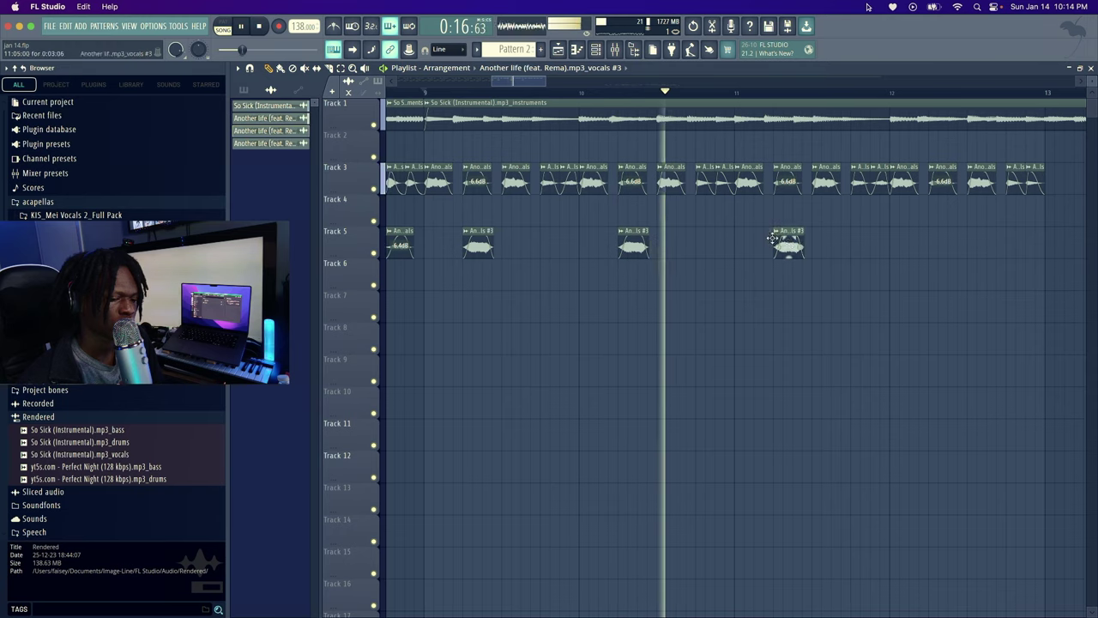
left_click(933, 243)
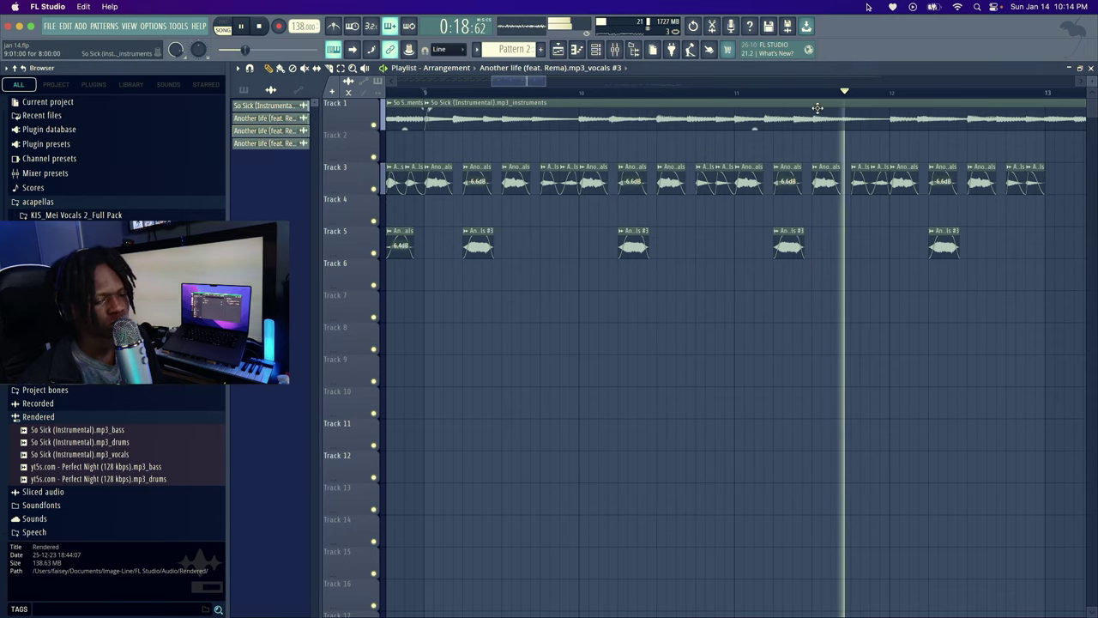
Play the arrangement from bar 1 to review the layered vocal chops
scroll(824, 97, "down", 7)
scroll(687, 99, "right", 6)
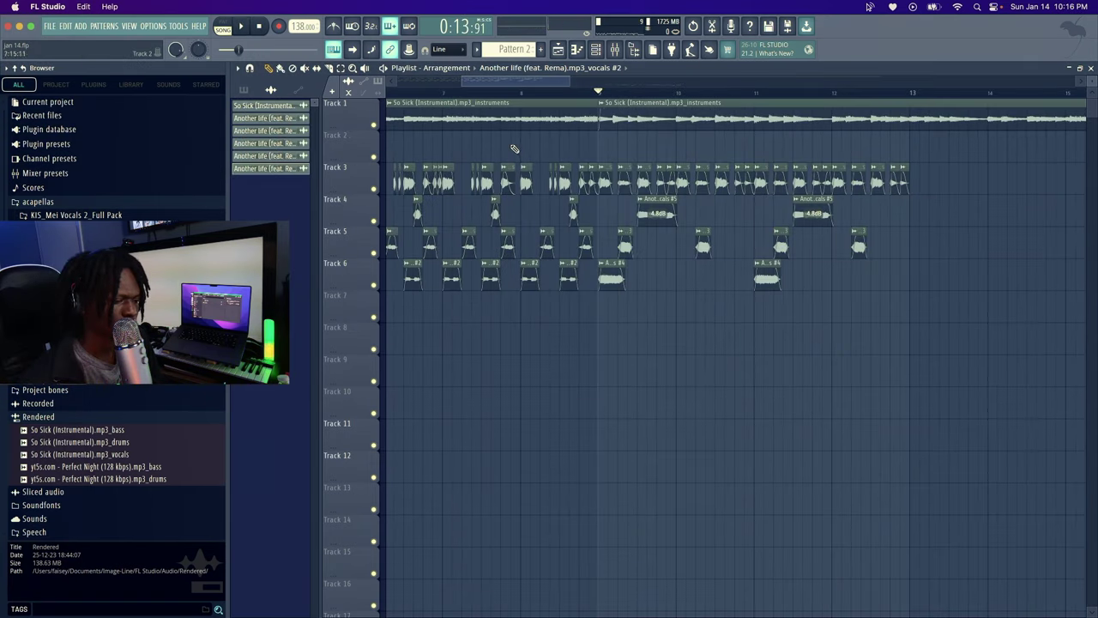
left_click_drag(470, 86, 425, 86)
left_click_drag(435, 93, 389, 95)
right_click(391, 95)
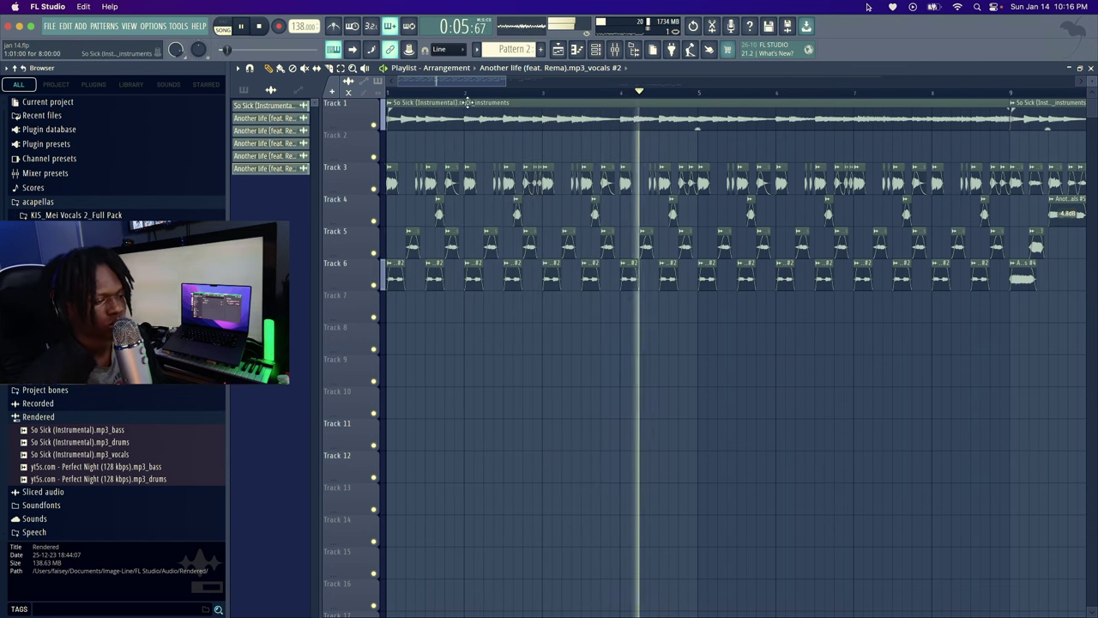
left_click_drag(472, 82, 489, 82)
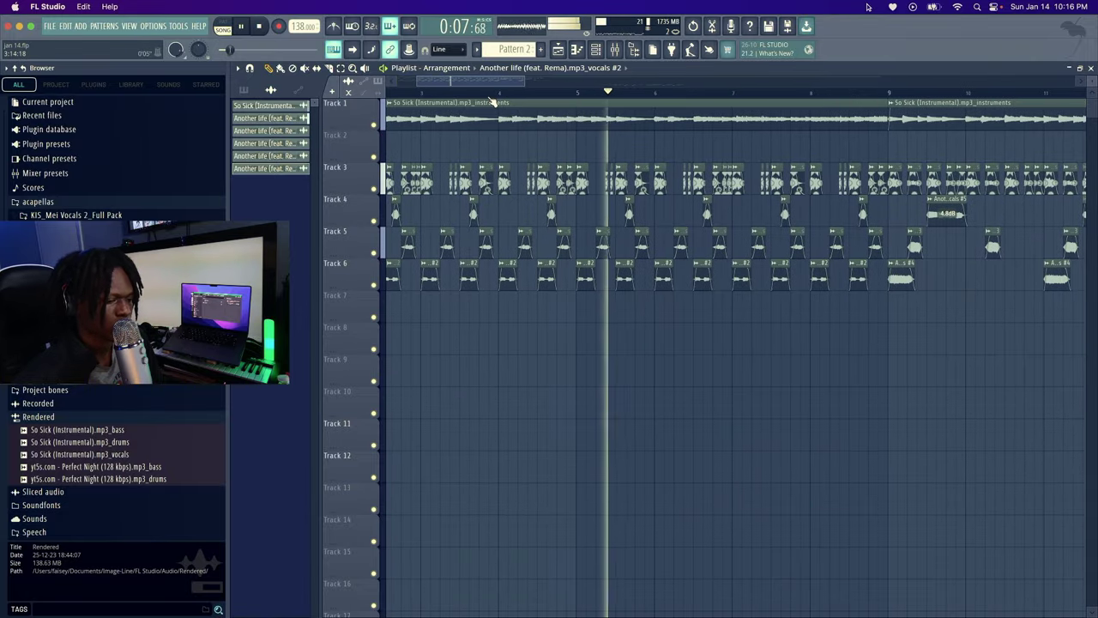
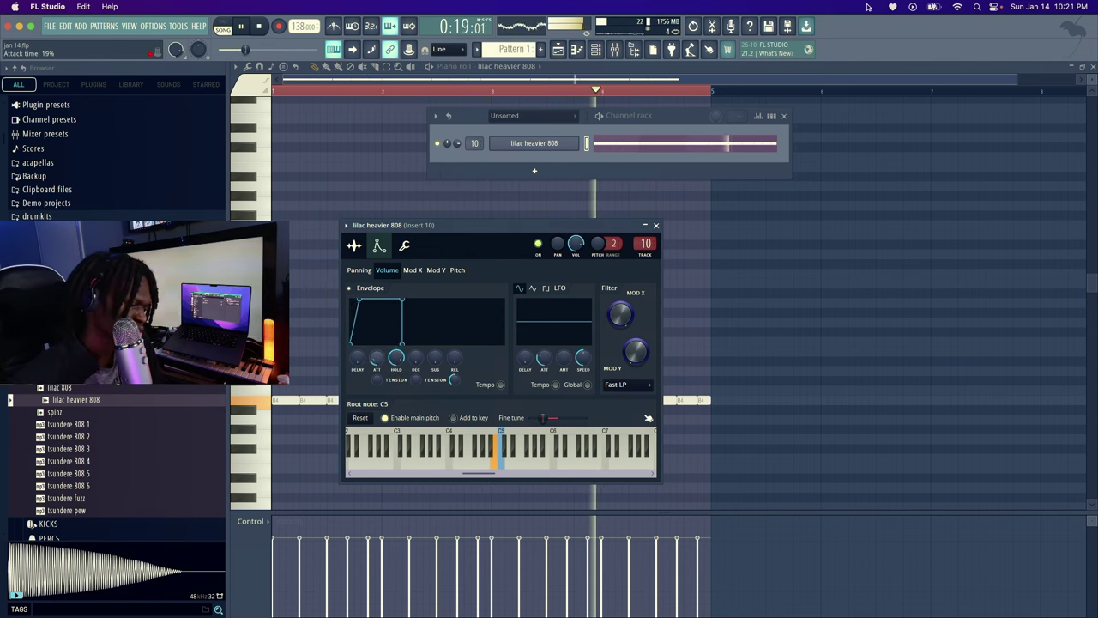
Cut the hold of the lilac heavier 808's volume envelope to minimum, raise its decay slightly, and reset the release tension
left_click_drag(396, 358, 395, 406)
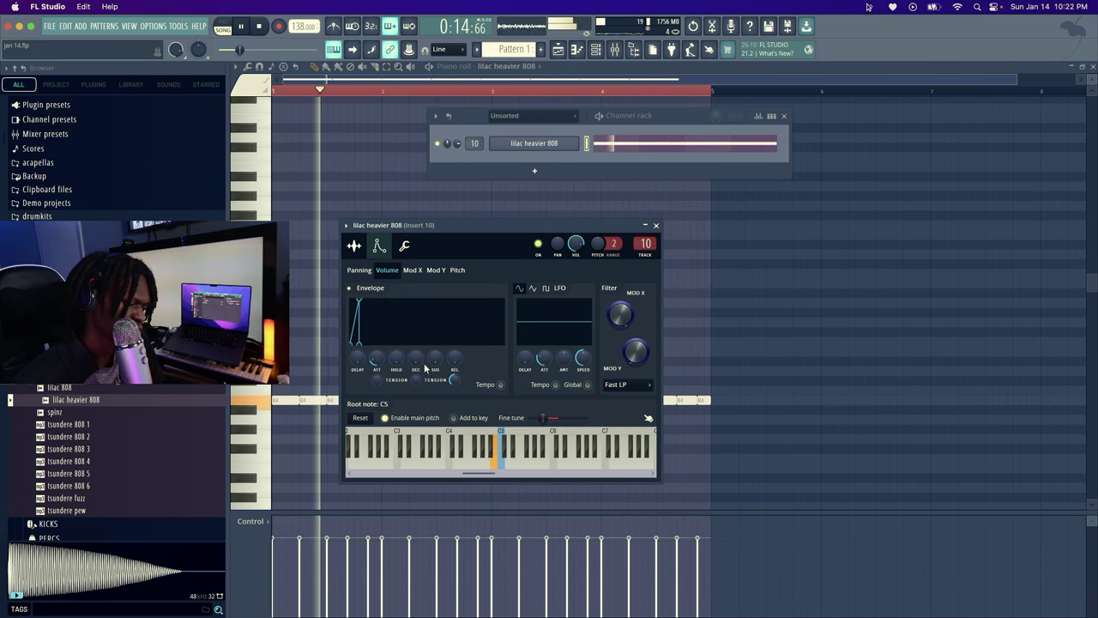
left_click_drag(415, 357, 415, 347)
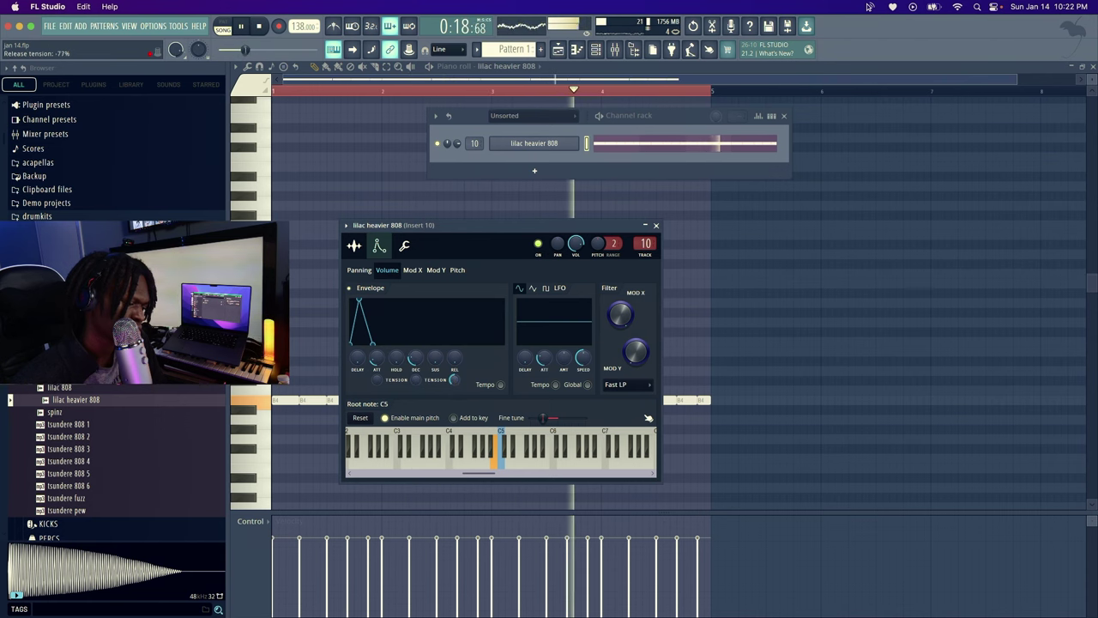
left_click_drag(454, 378, 454, 373)
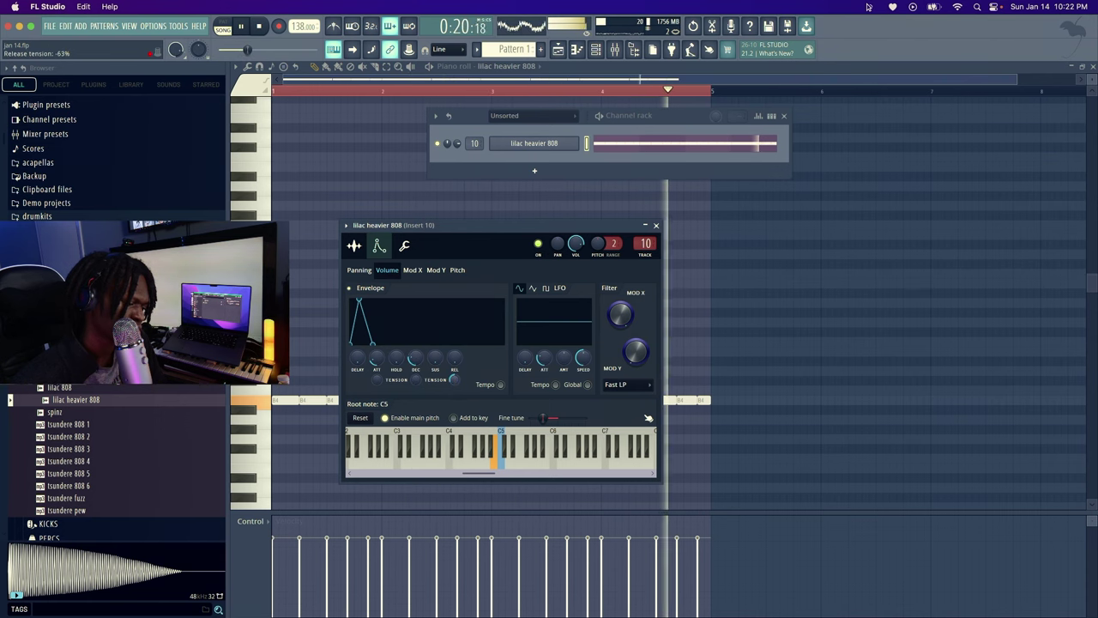
right_click(457, 382)
left_click(463, 384)
key("space")
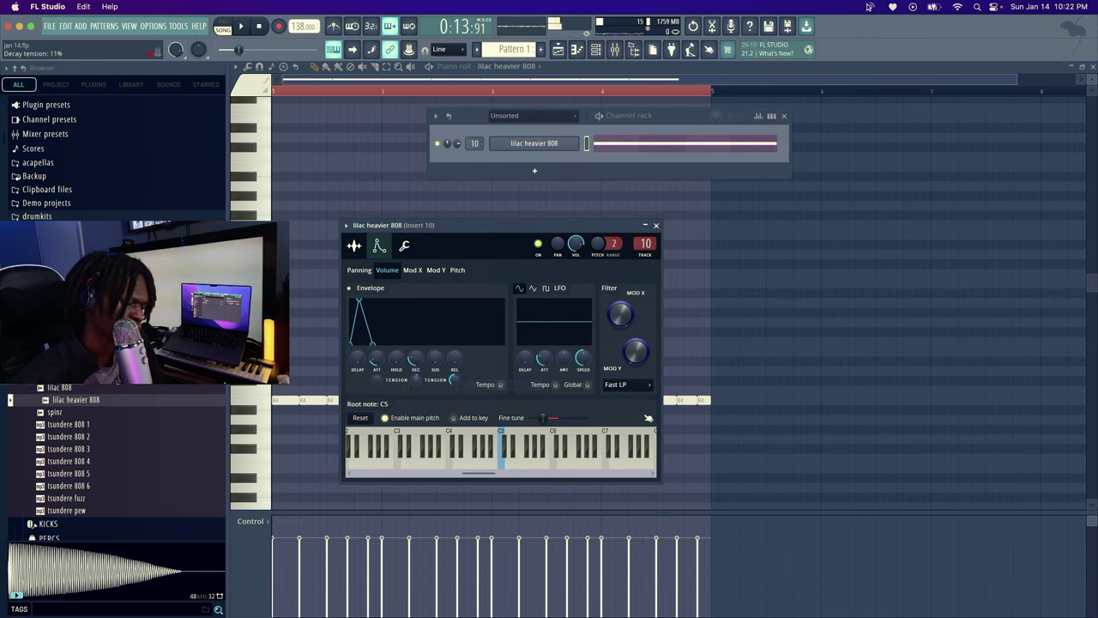
Play the 808 pattern while trying attack tension on its volume envelope, and reset that tension to its default
key("space")
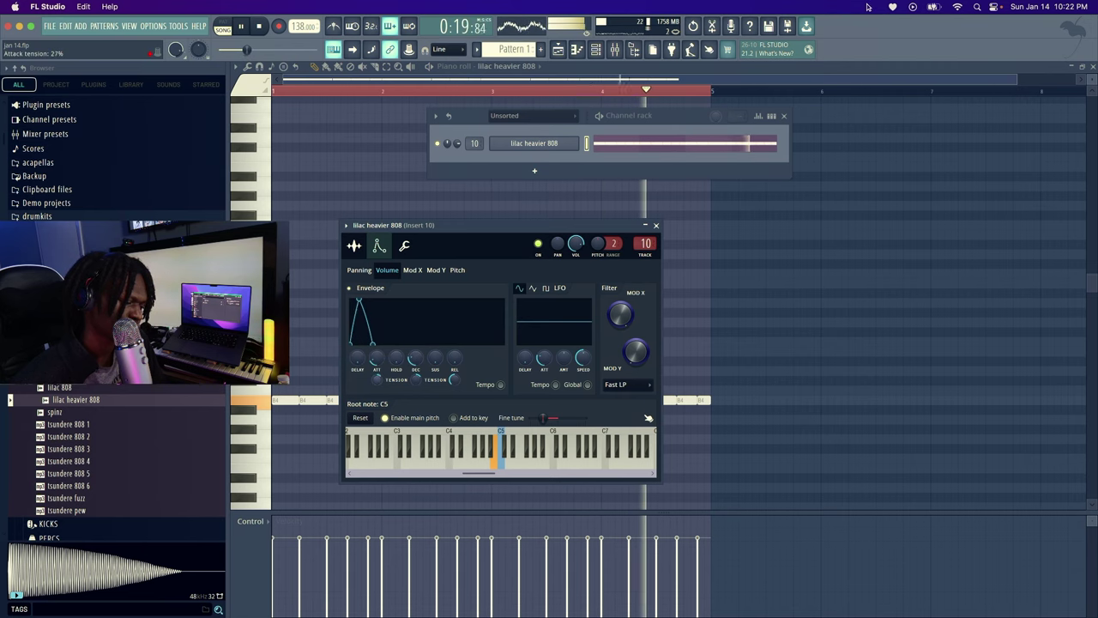
left_click_drag(377, 380, 376, 383)
right_click(380, 380)
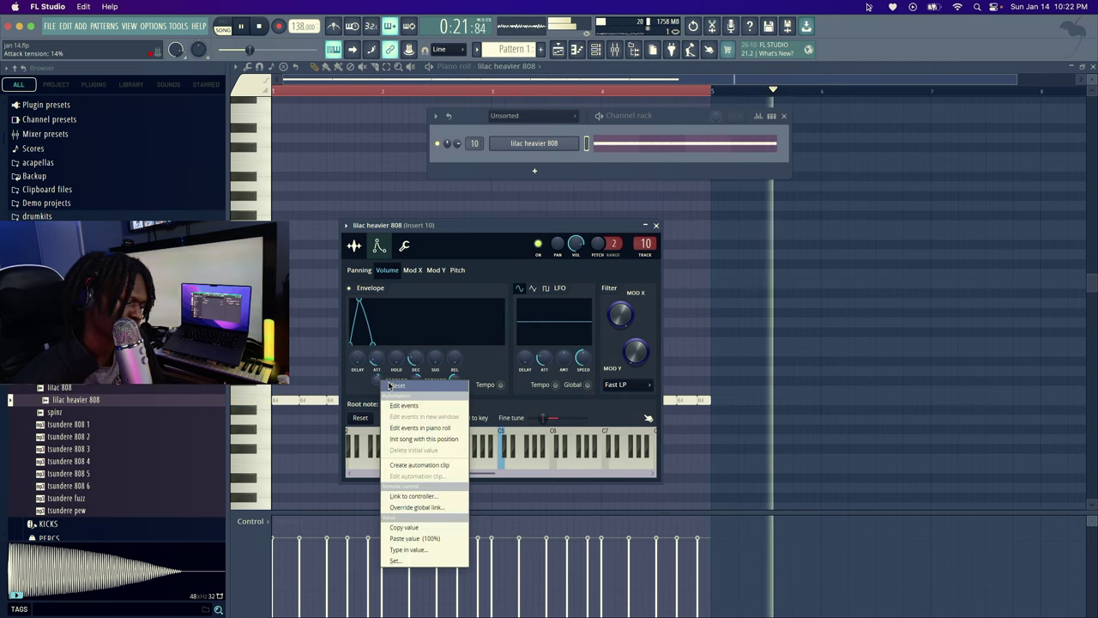
left_click(395, 385)
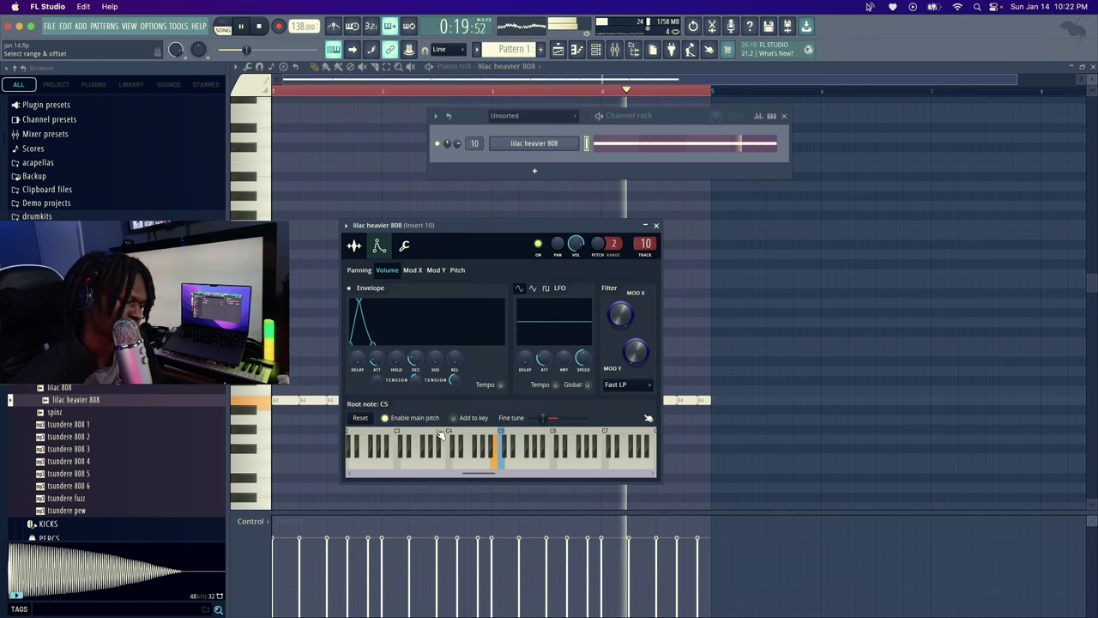
left_click(533, 205)
key("space")
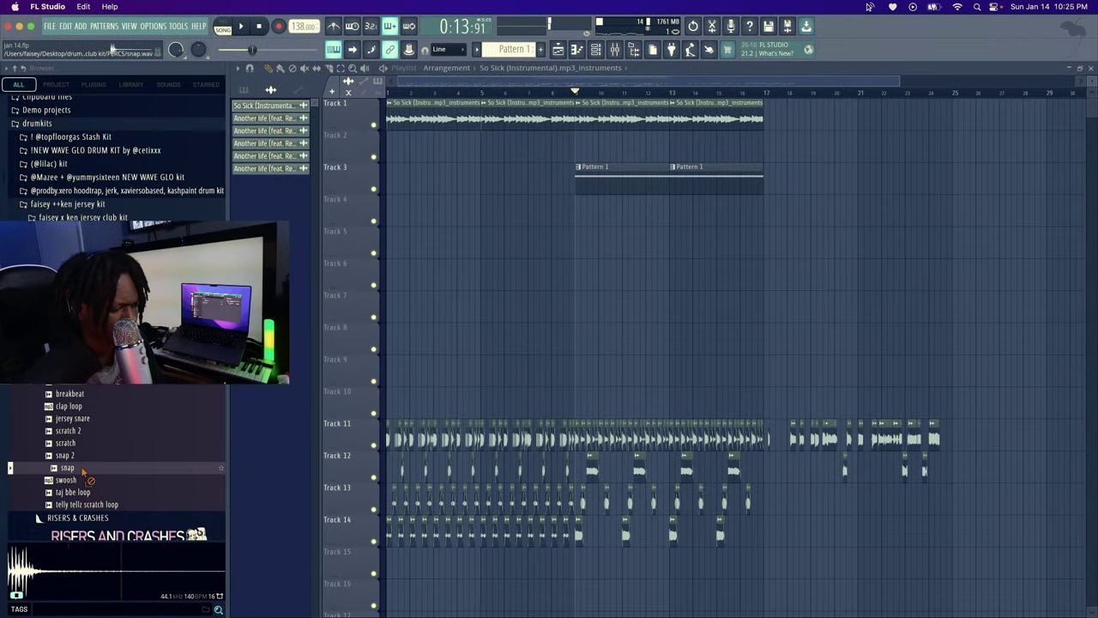
Place the snap sample on Track 4 at step 7 of bar 9 and play it against the beat
left_click_drag(585, 223, 589, 214)
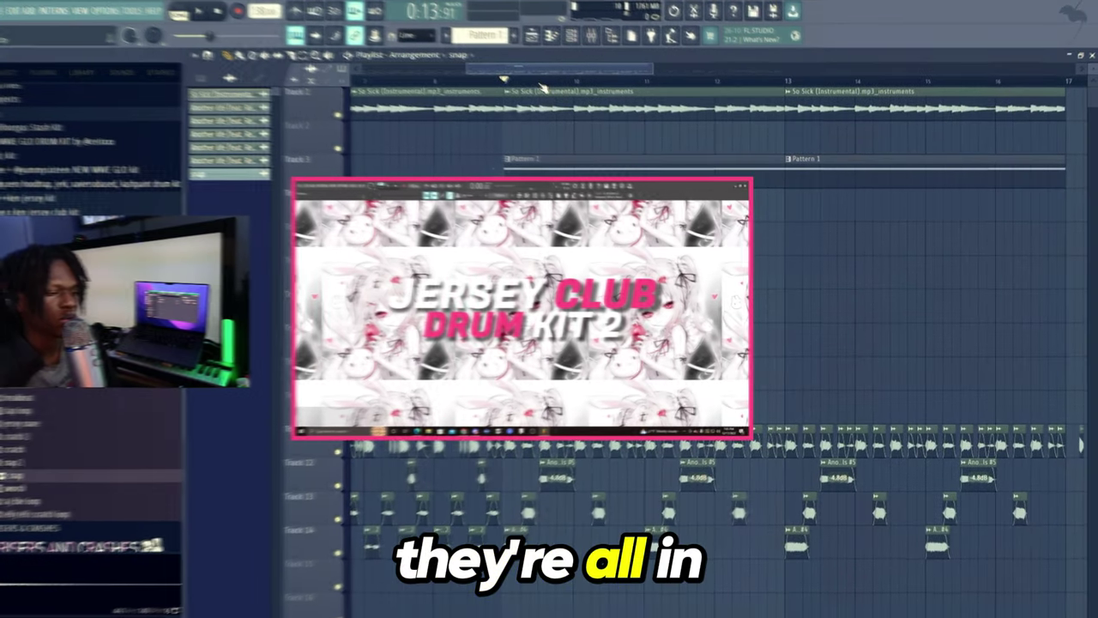
scroll(541, 84, "up", 6)
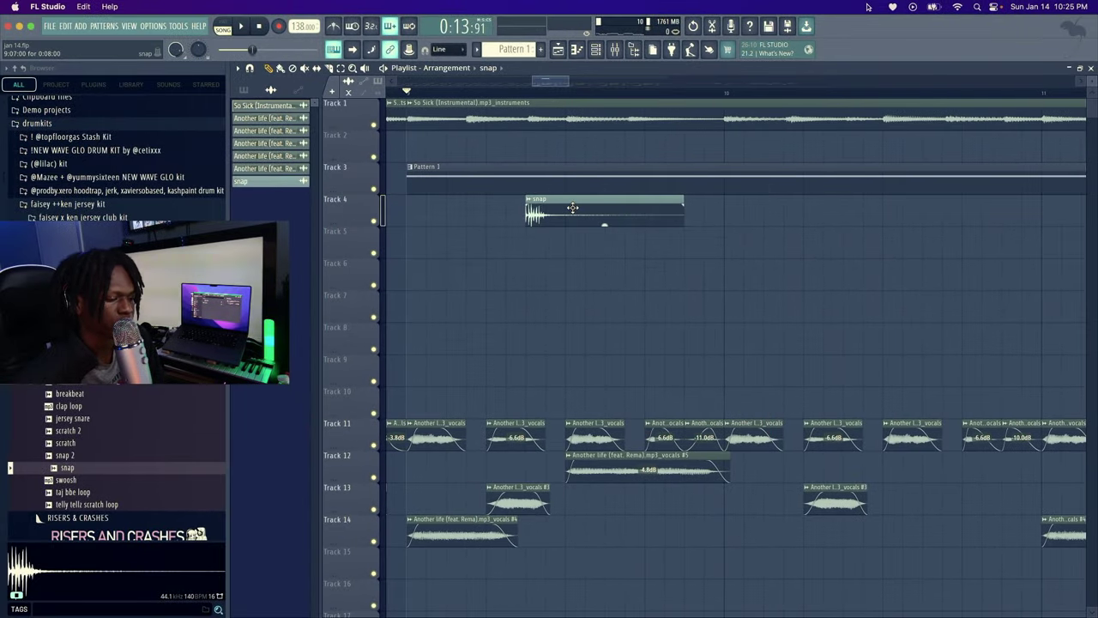
key("space")
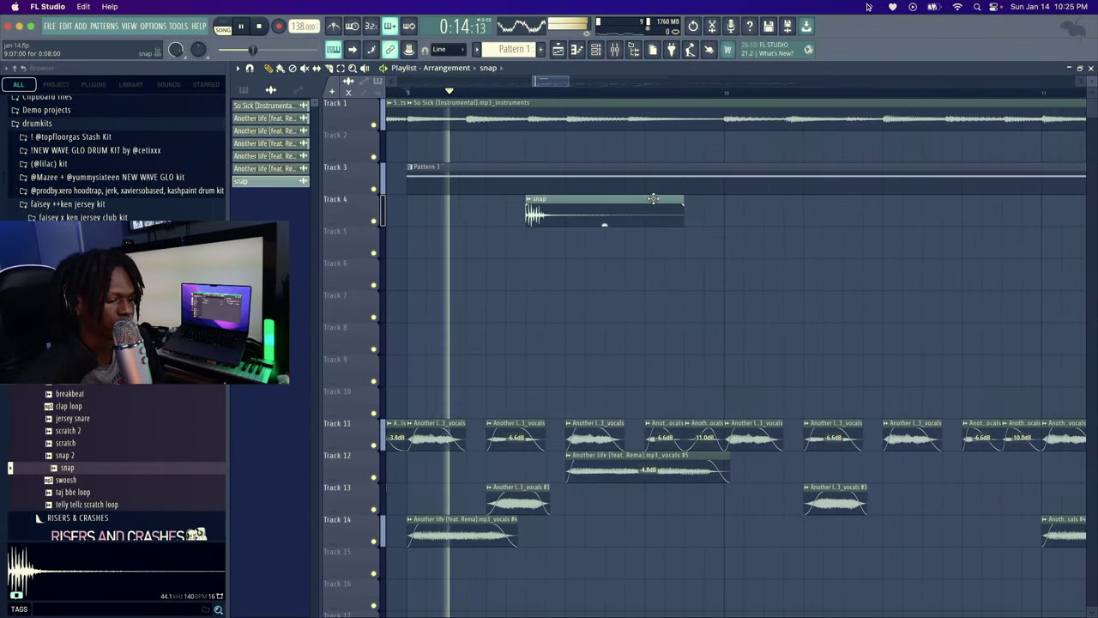
key("space")
Trim the Track 4 snap to about one beat and add shorter copies after it from step 11 of bar 9
left_click_drag(682, 209, 610, 209)
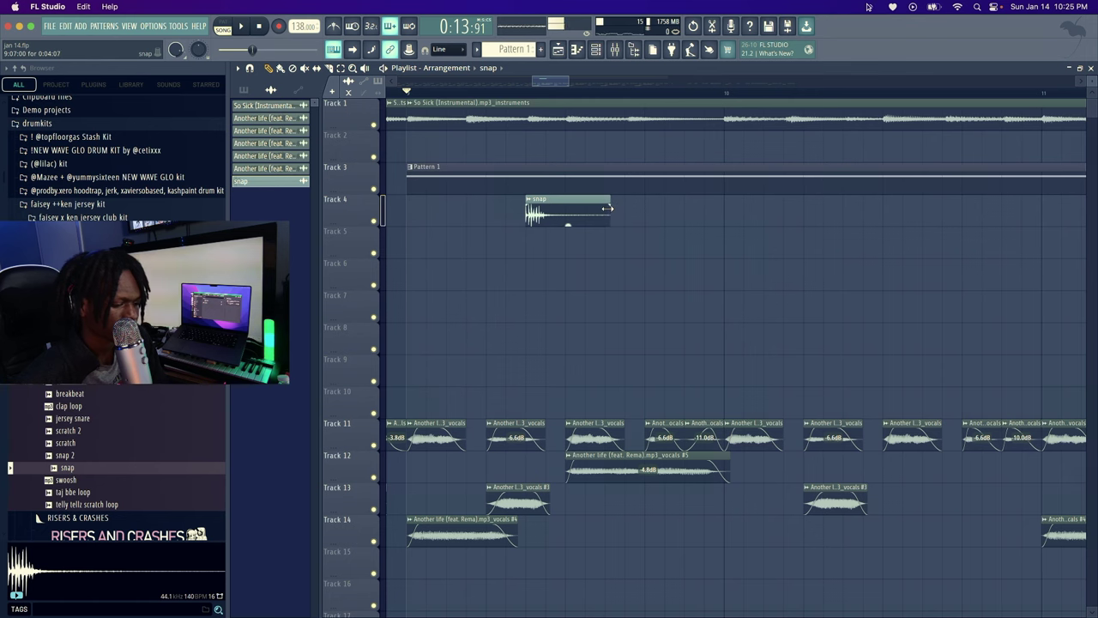
scroll(605, 200, "up", 4)
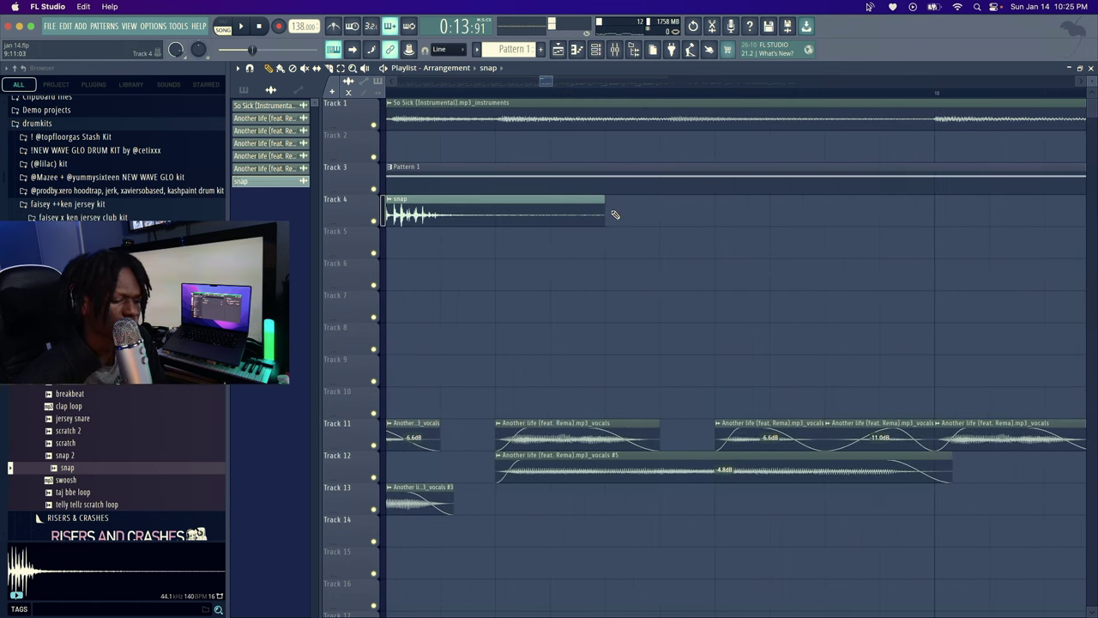
left_click(618, 214)
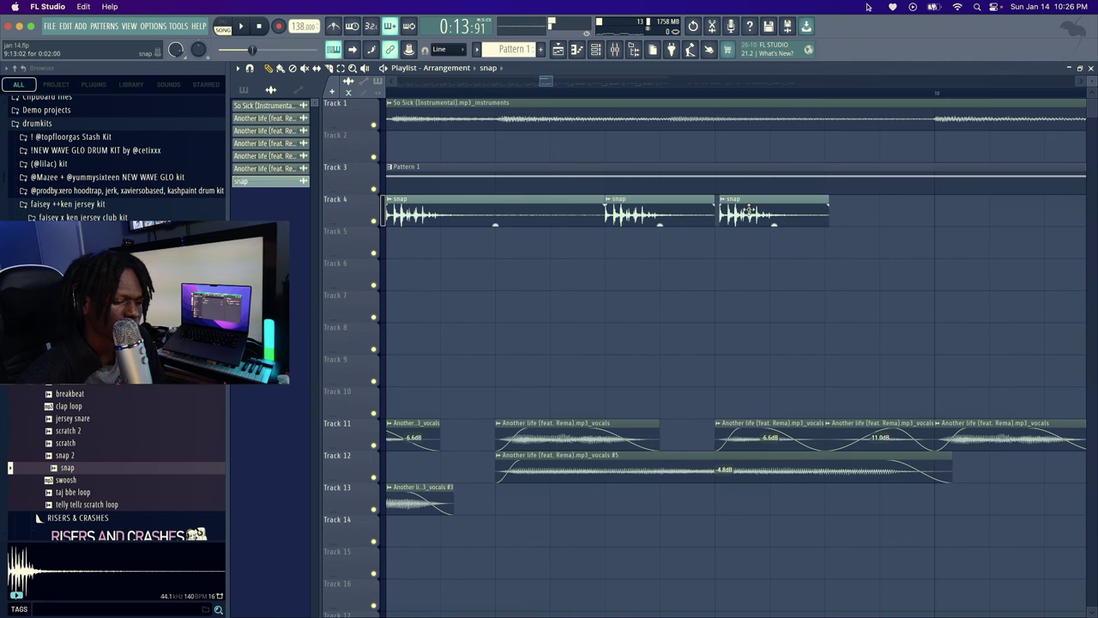
Repeat the three-hit snap group one bar later on Track 4 and play it against the beat
scroll(755, 98, "down", 5)
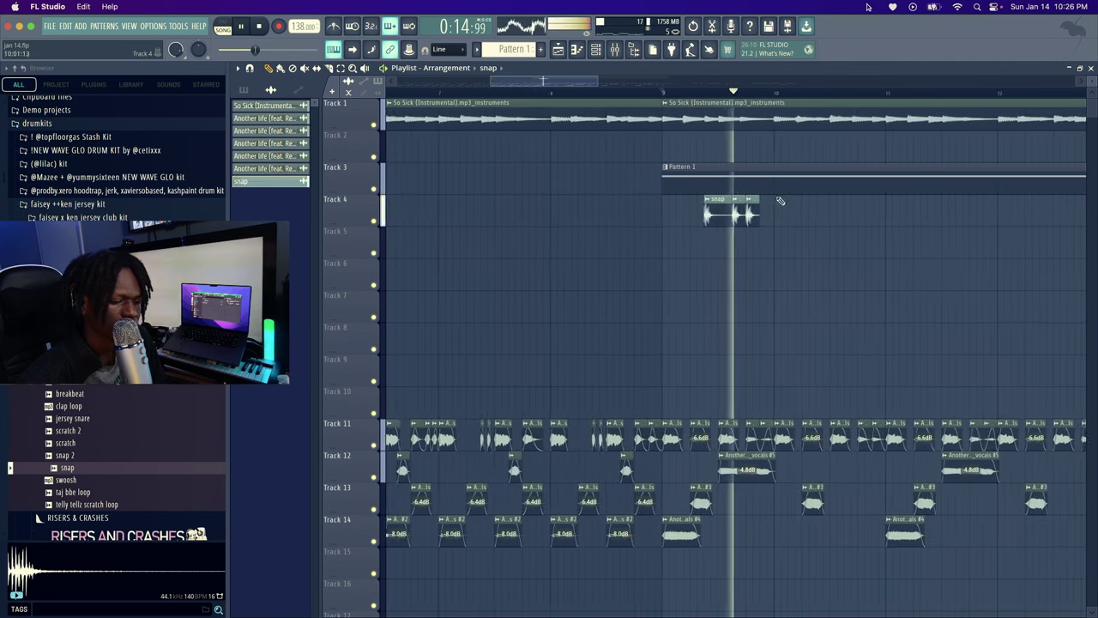
left_click_drag(761, 204, 815, 204)
key("space")
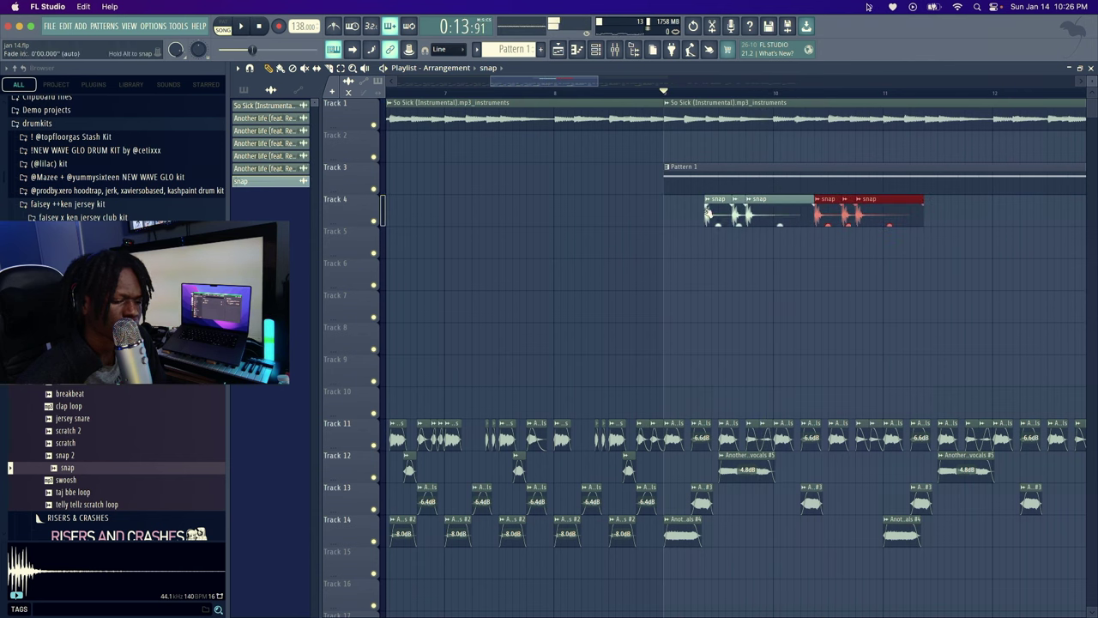
key("space")
scroll(823, 258, "up", 4)
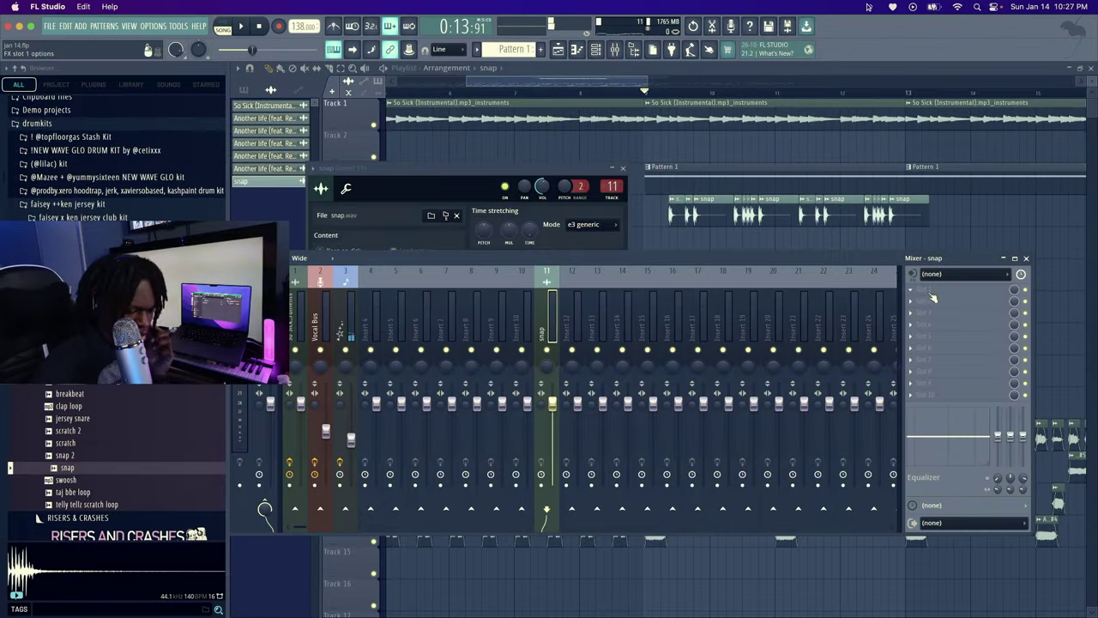
Add a Raum reverb to the snap's mixer track, set its mix to about 20%, and play the snaps with it
left_click(933, 297)
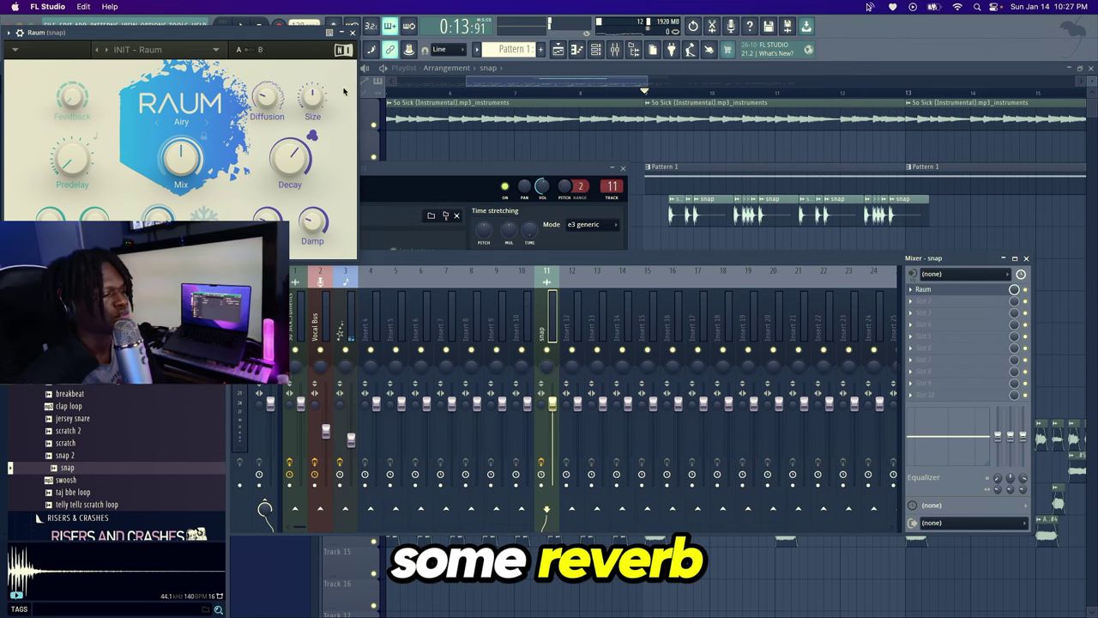
left_click_drag(291, 34, 521, 177)
left_click_drag(410, 303, 409, 355)
key("space")
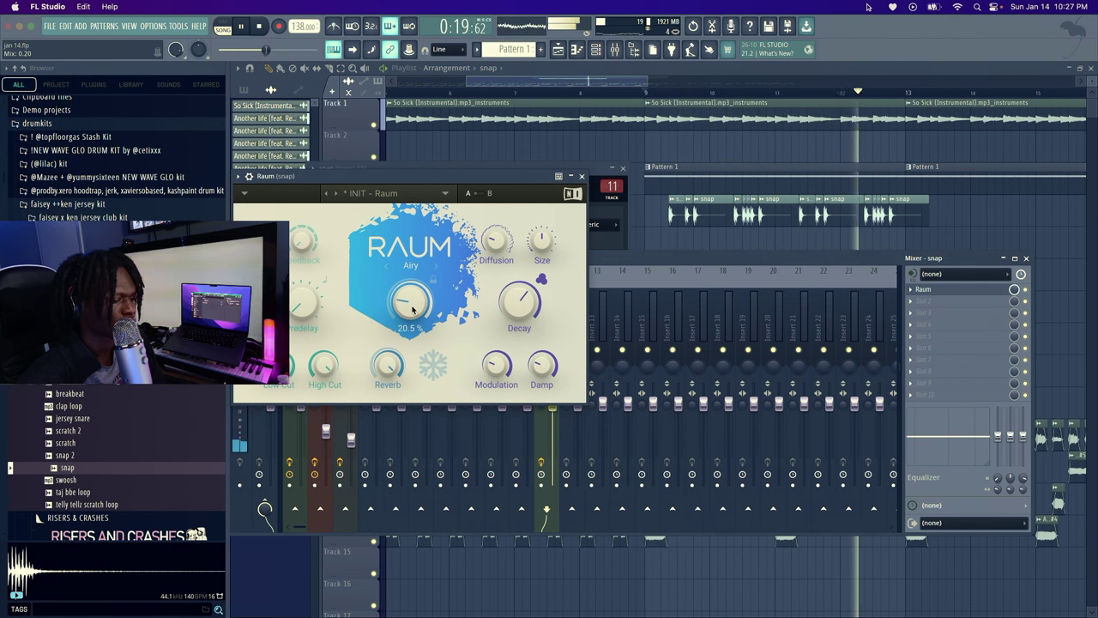
left_click(583, 177)
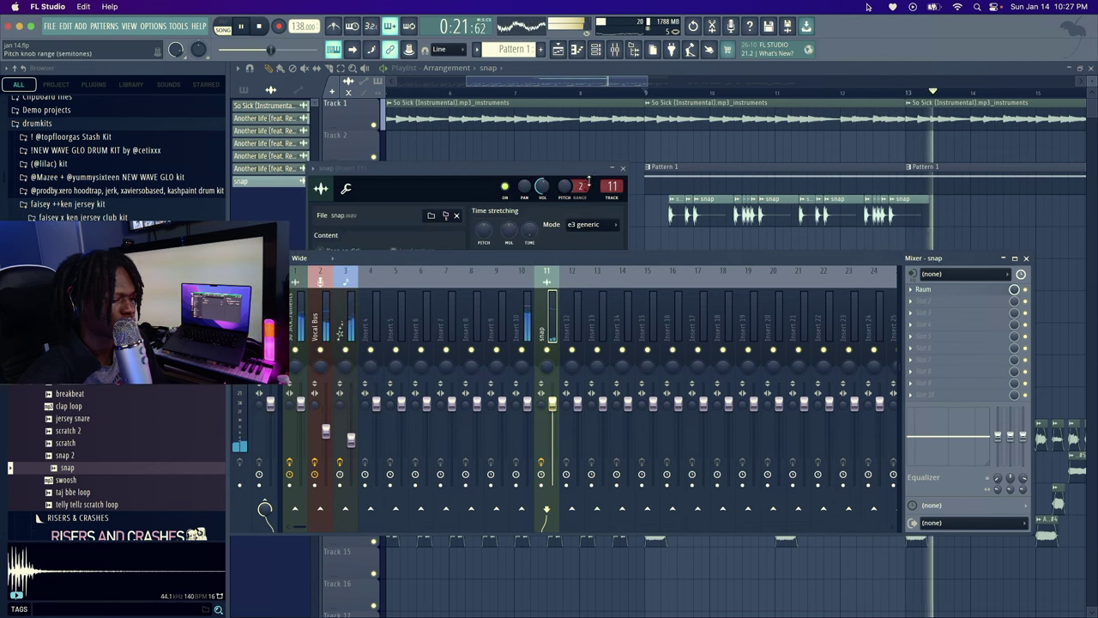
left_click(623, 169)
Duplicate the whole Track 4 snap pattern four bars onward and check the snap's channel settings
left_click_drag(983, 216, 673, 217)
key("ctrl+b")
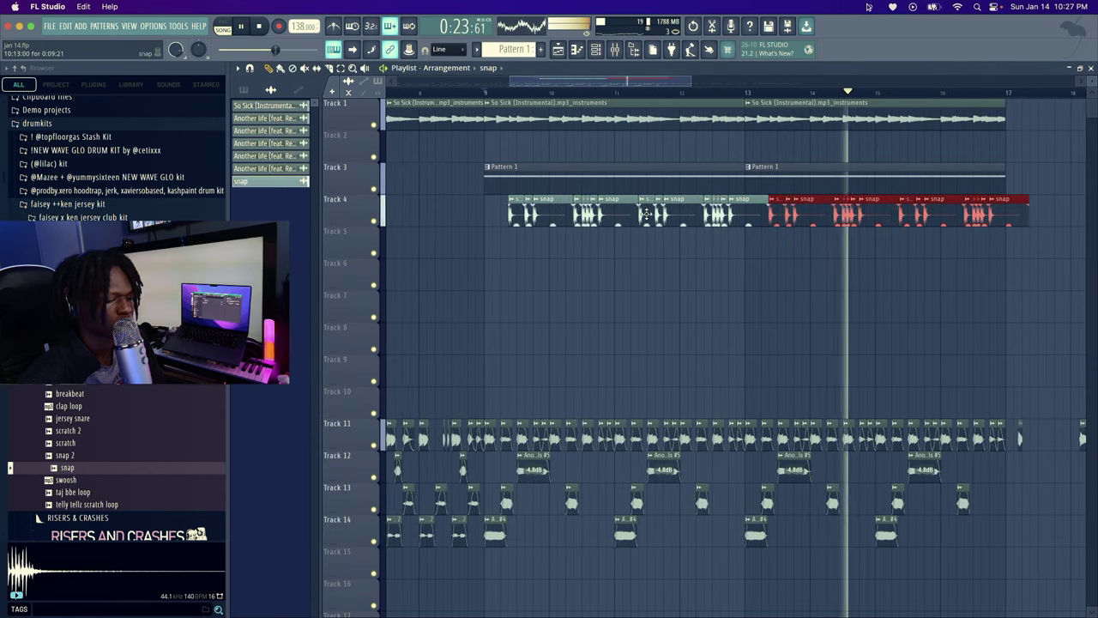
double_click(734, 207)
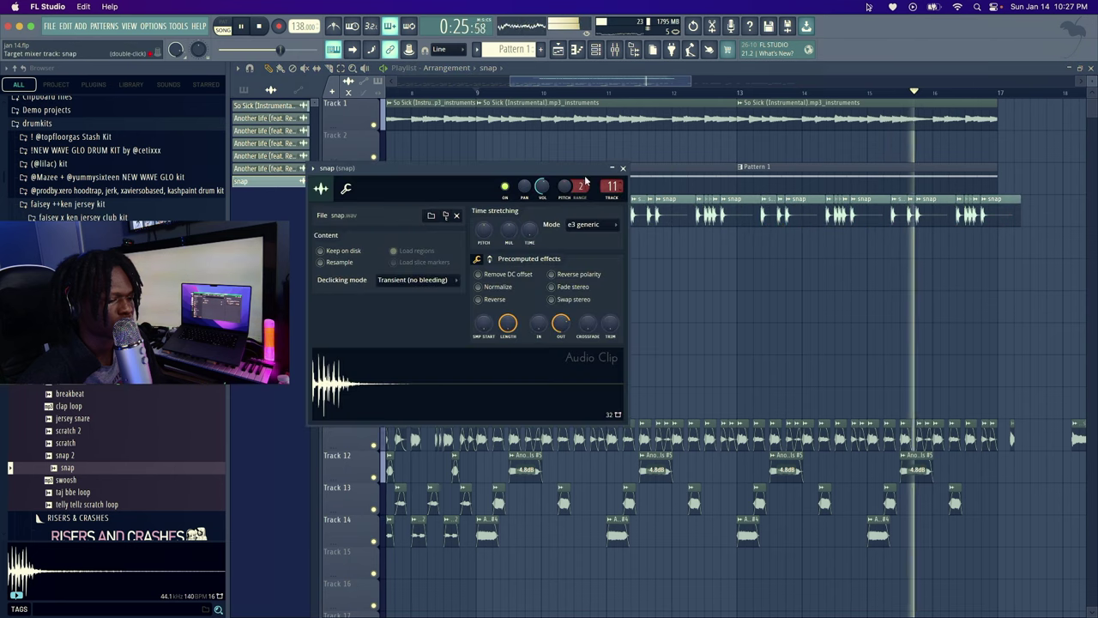
left_click(624, 169)
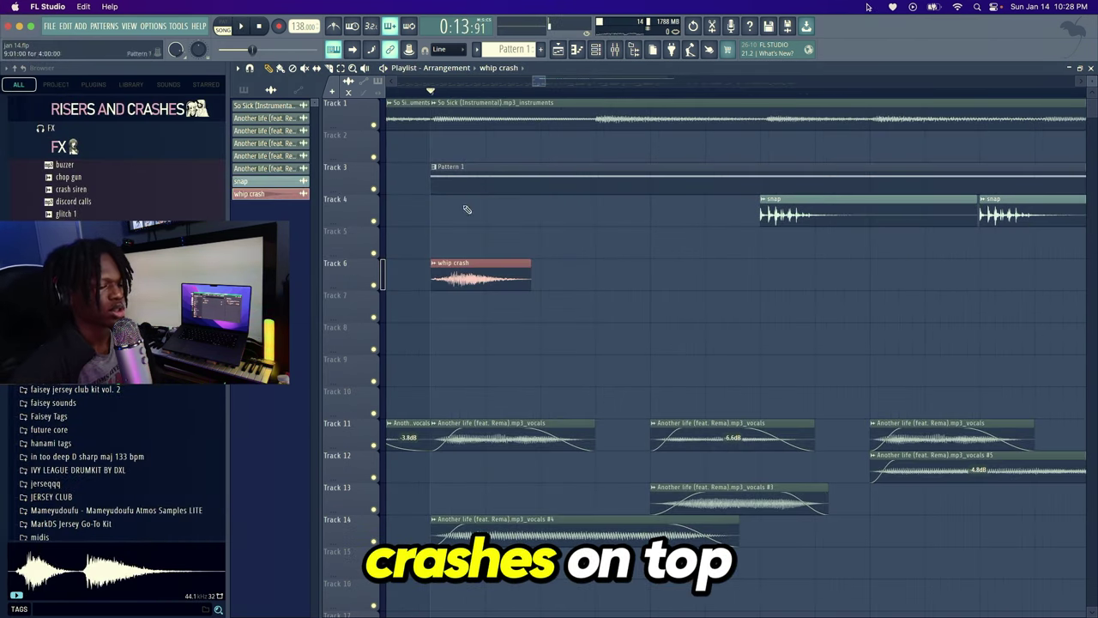
Fade out the end of the Track 6 whip crash and load the jersey delay preset on mixer track 12
left_click_drag(531, 271, 511, 271)
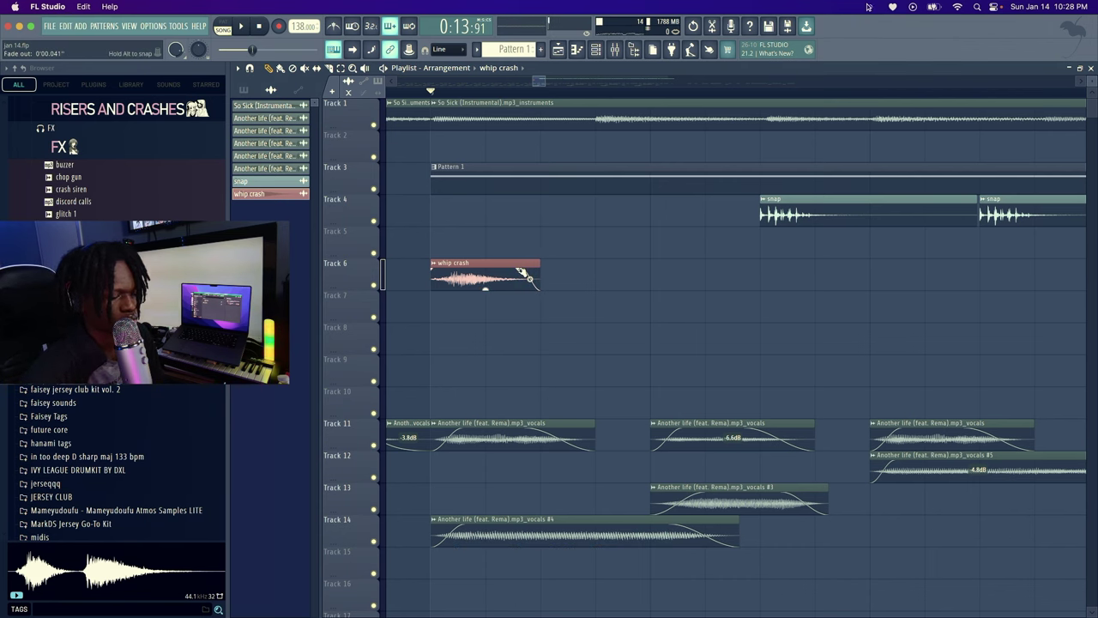
double_click(486, 263)
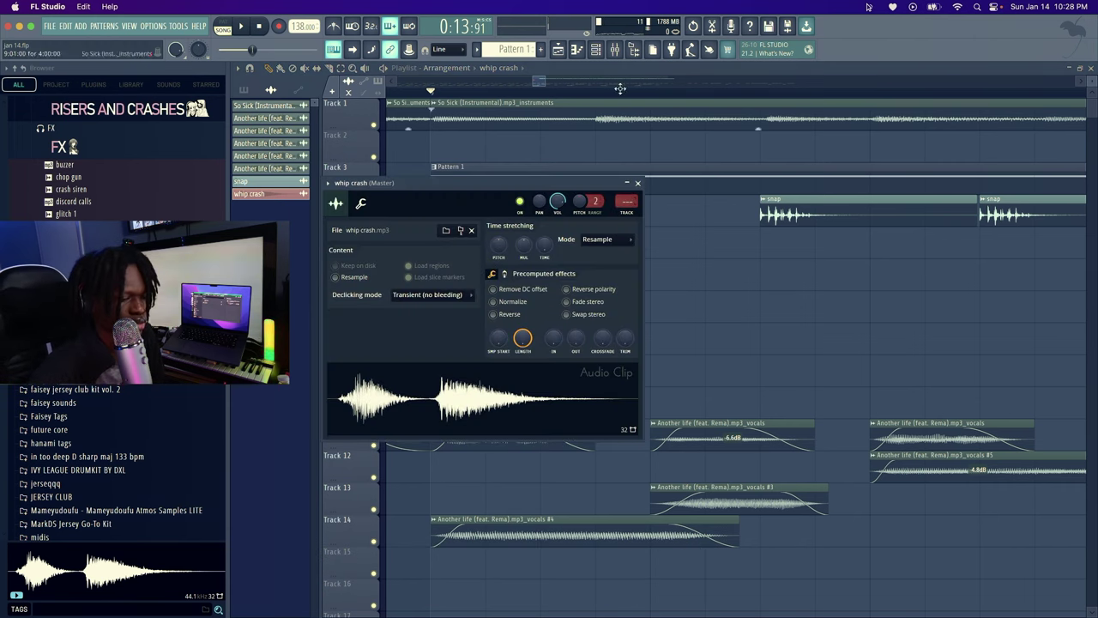
left_click(618, 52)
right_click(572, 319)
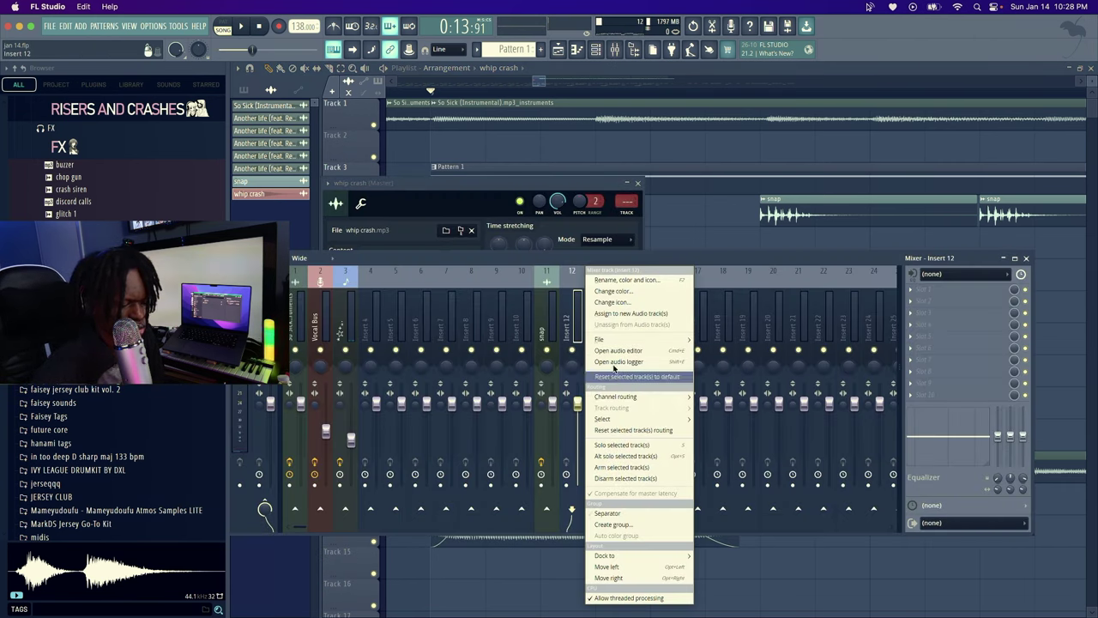
mouse_move(620, 341)
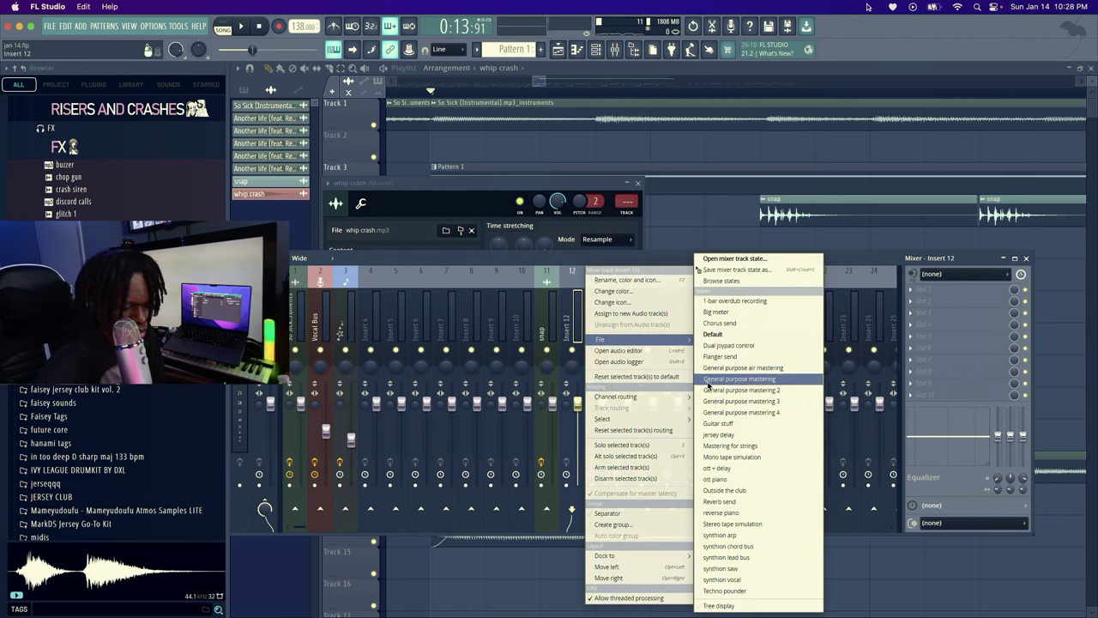
left_click(737, 436)
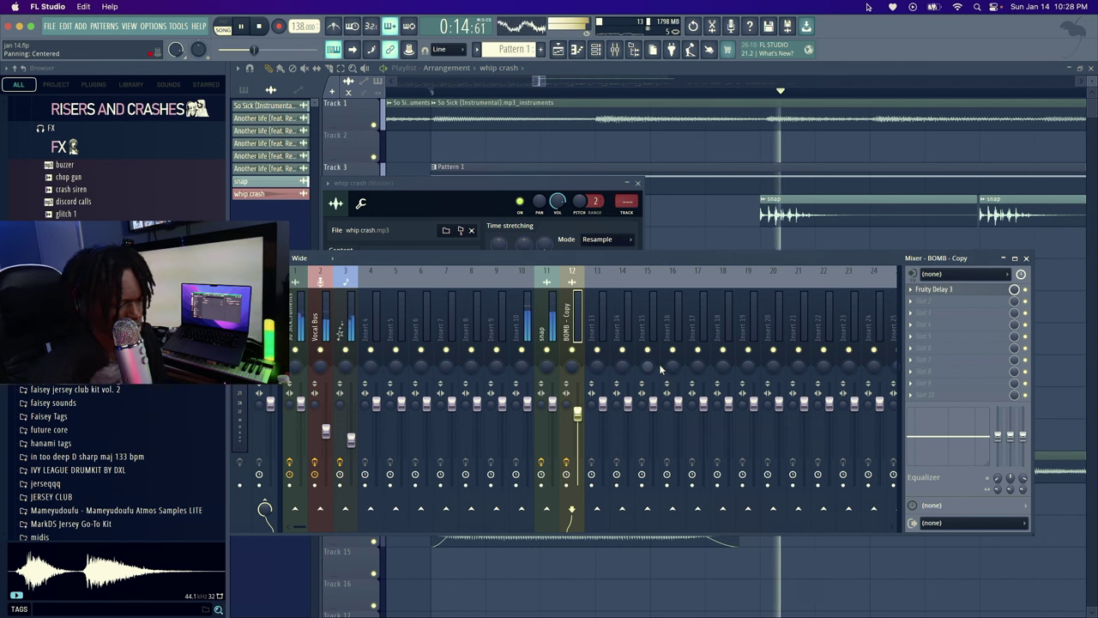
key("space")
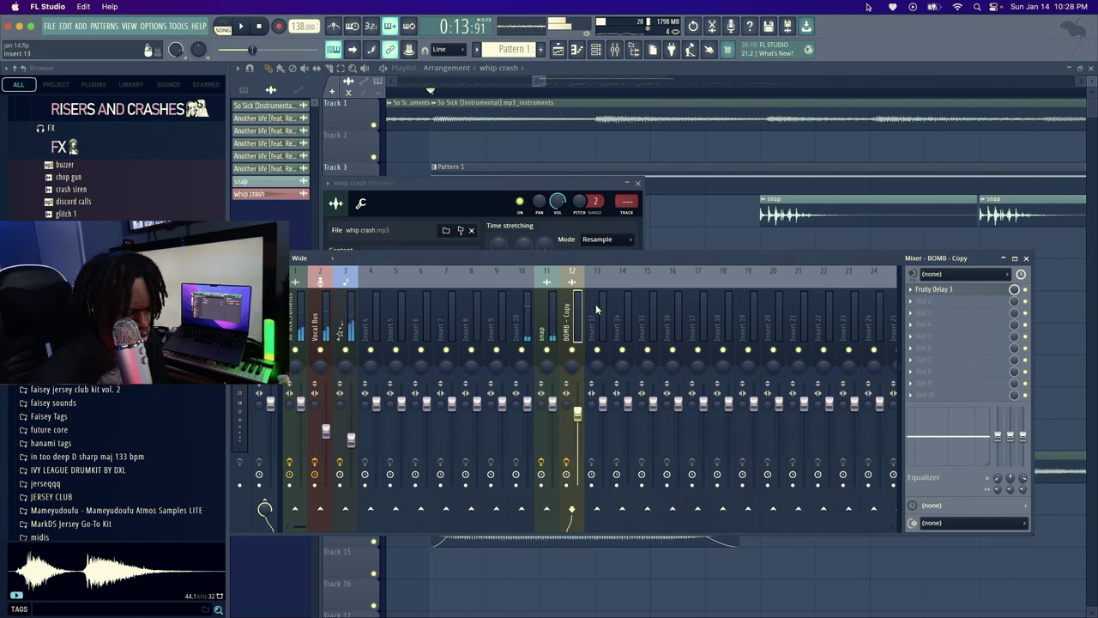
Route the whip crash channel to mixer track 12 and play the crash through the delay
right_click(636, 213)
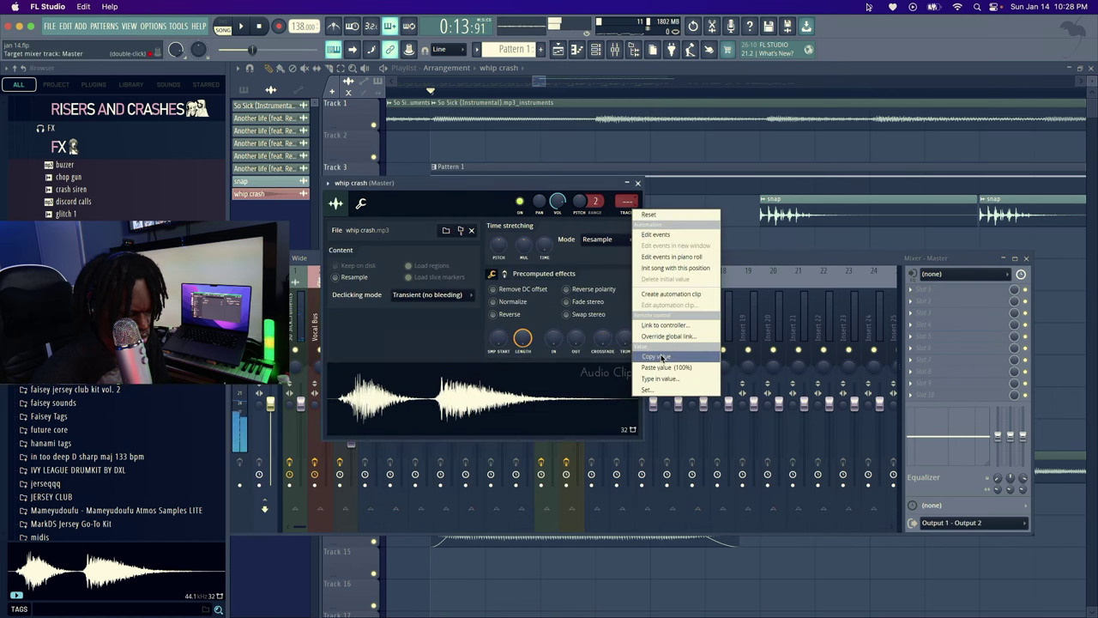
left_click(735, 266)
left_click(703, 275)
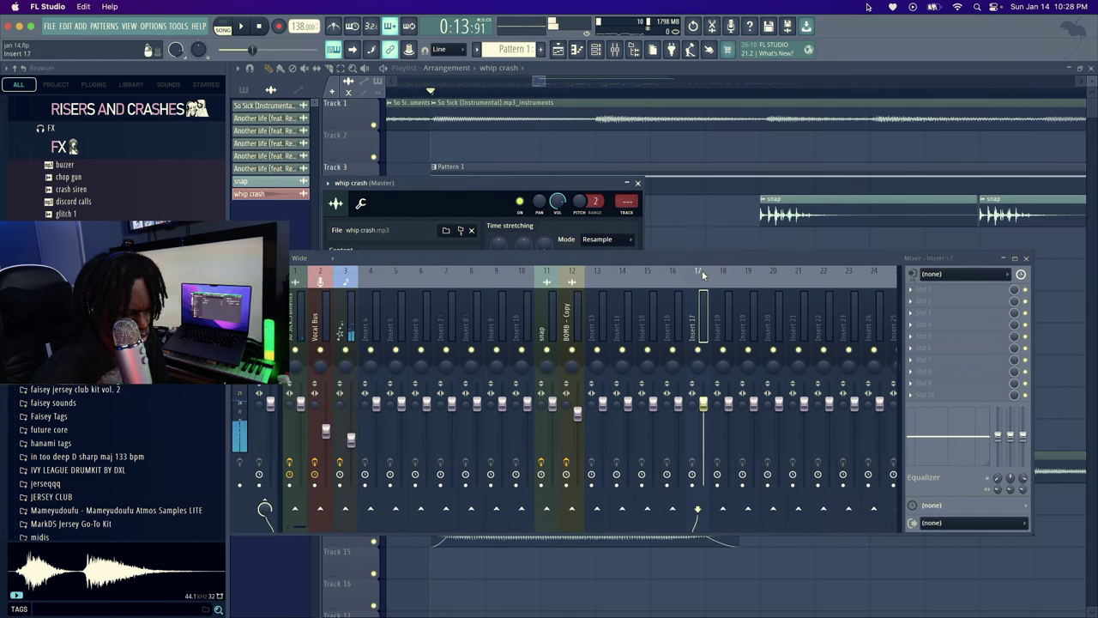
right_click(566, 307)
mouse_move(615, 398)
left_click(708, 401)
key("space")
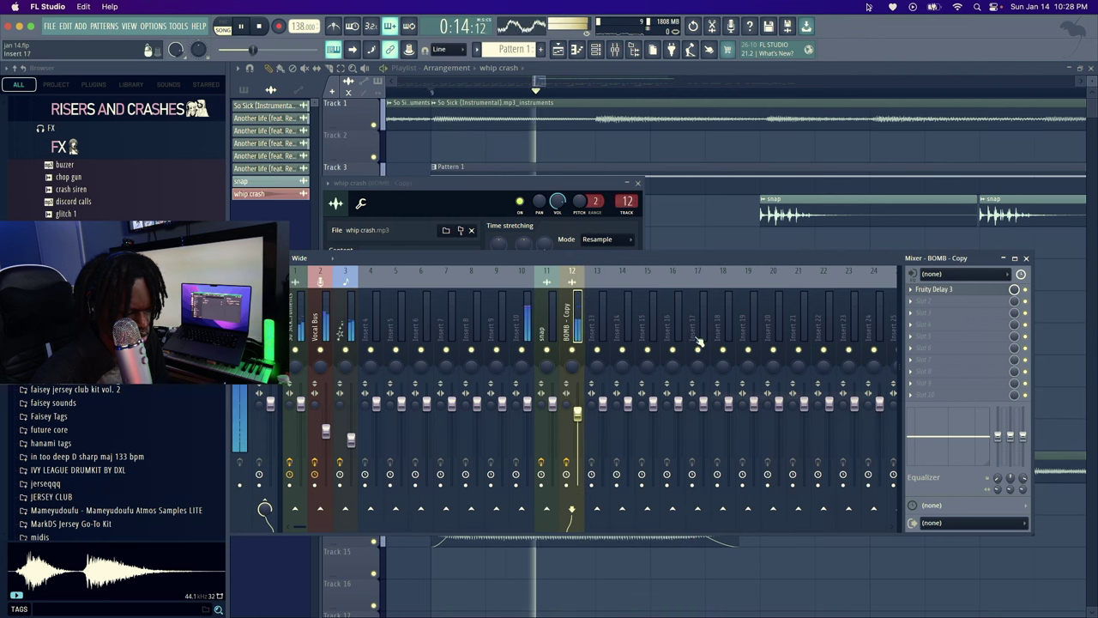
right_click(685, 234)
key("space")
key("space")
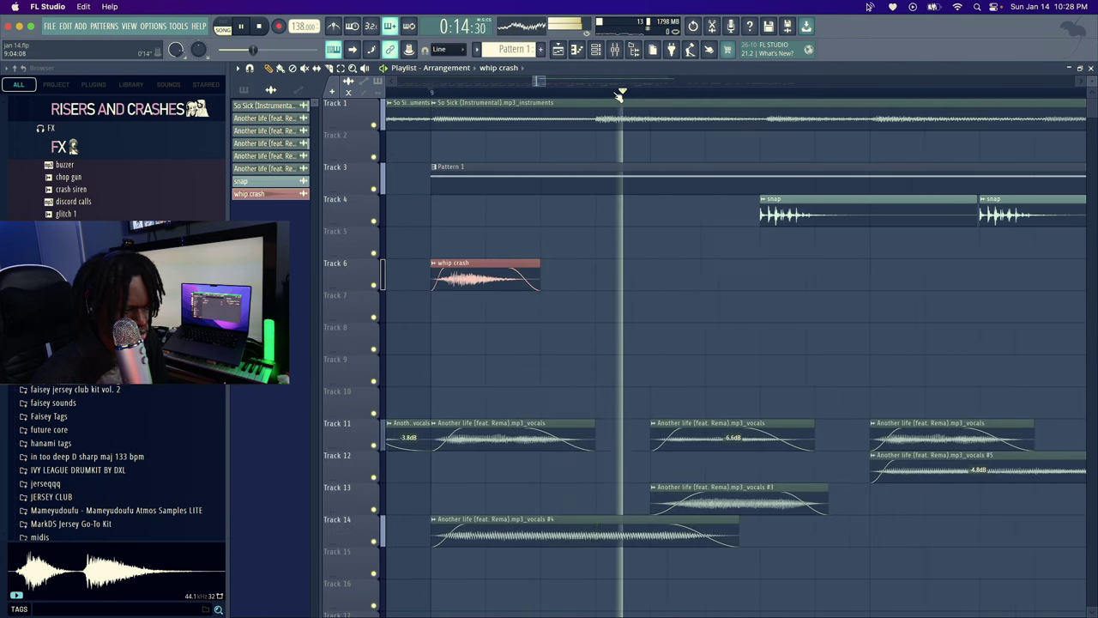
Add a second whip crash at step 9 of bar 9 on Track 6, repeat the pair in bar 10, and play them
scroll(612, 268, "down", 5)
key("space")
left_click(659, 273)
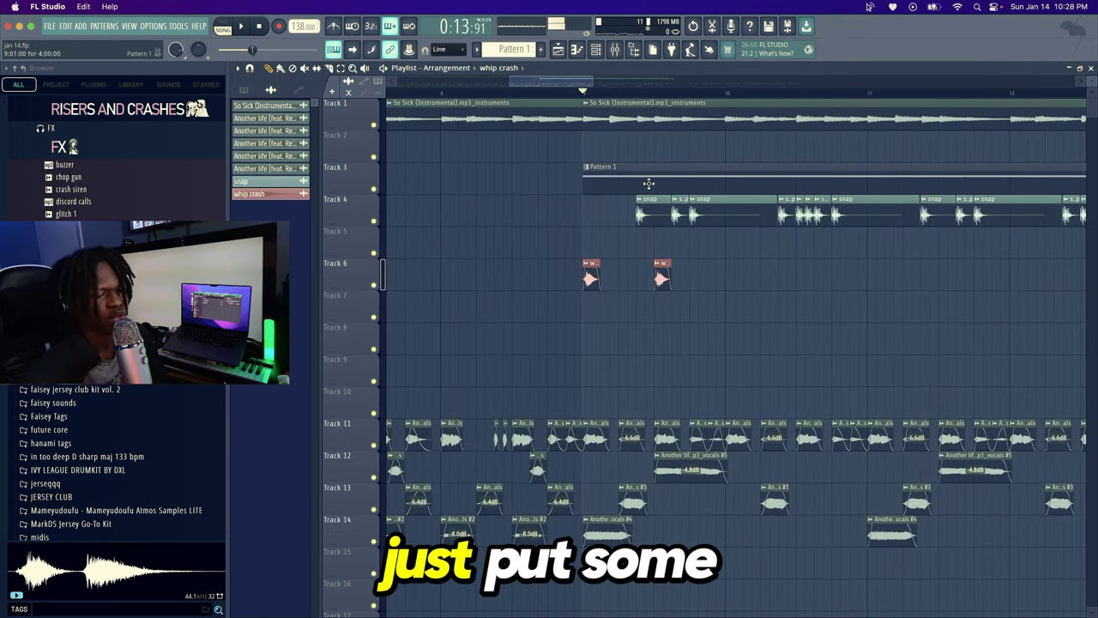
scroll(700, 239, "down", 4)
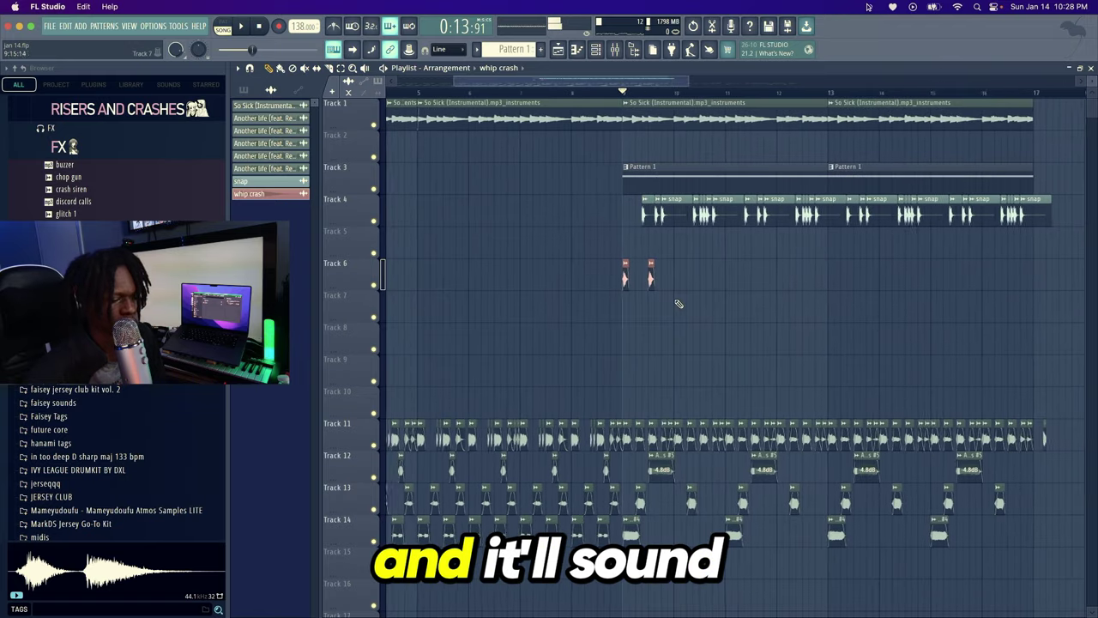
key("super+b")
left_click(676, 94)
key("space")
scroll(634, 98, "up", 3)
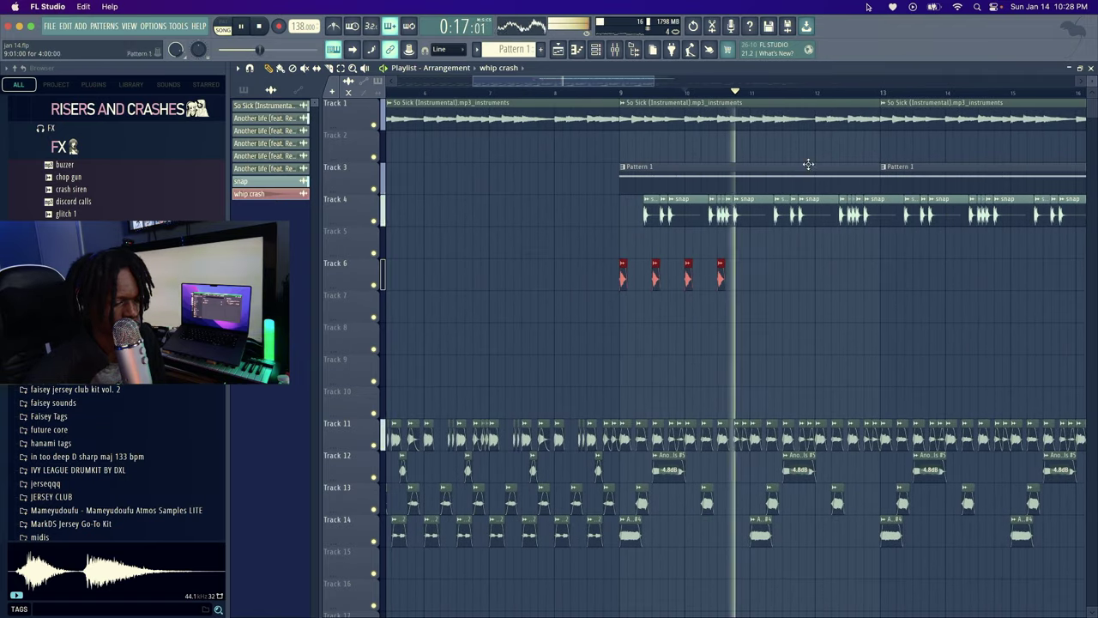
key("space")
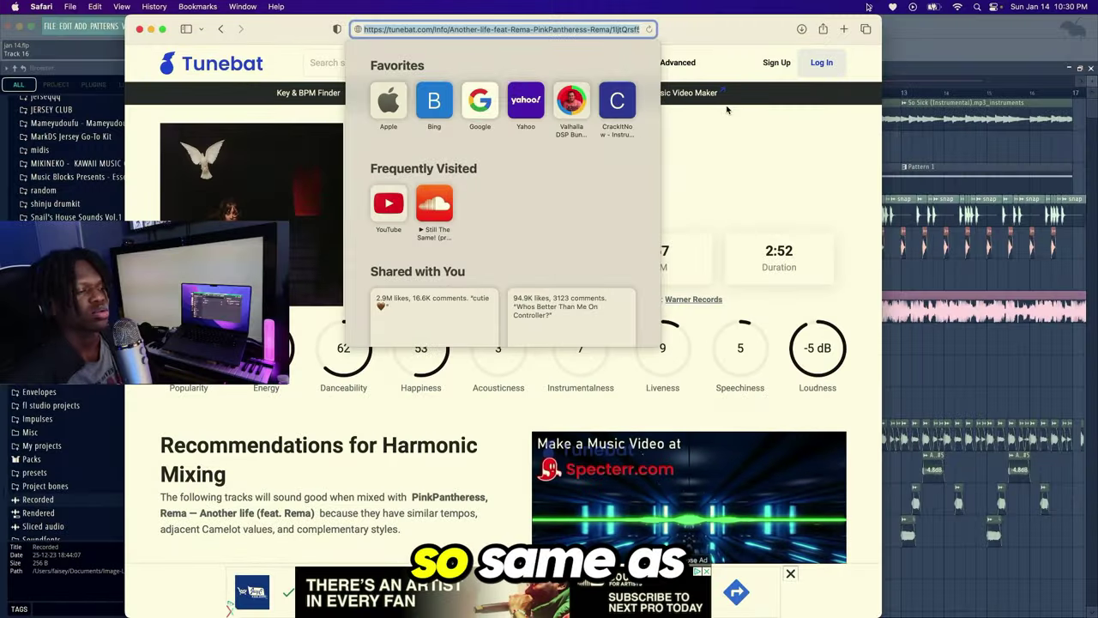
Search Tunebat for blue pinkpantheress, open the PinkPantheress track Blue to check its key and BPM, and return to FL Studio
left_click(586, 69)
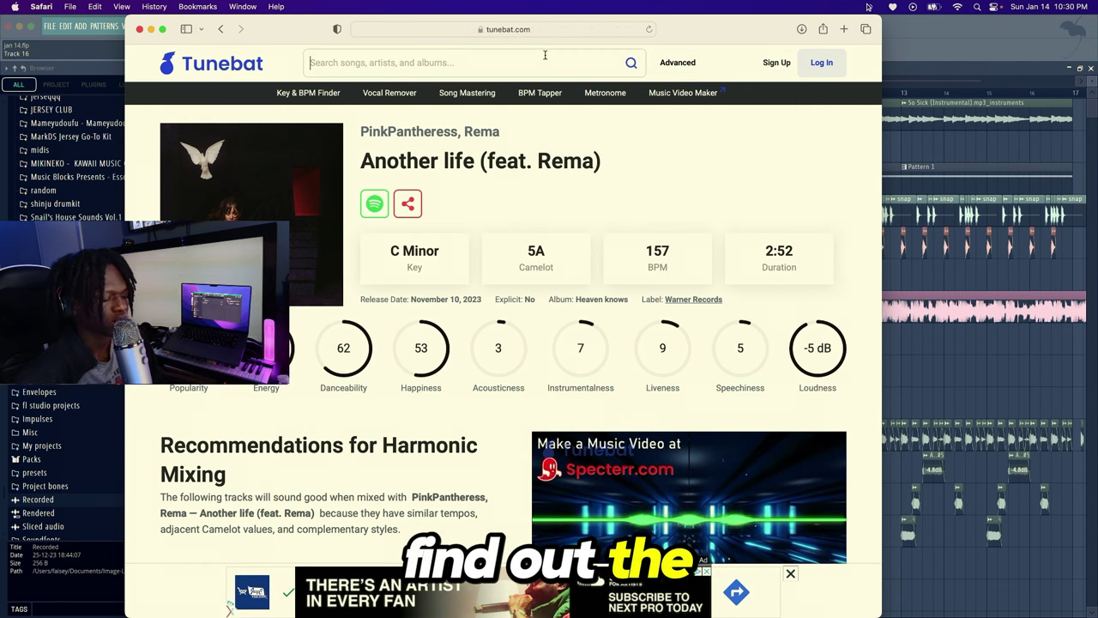
type("blue pinkpantheress")
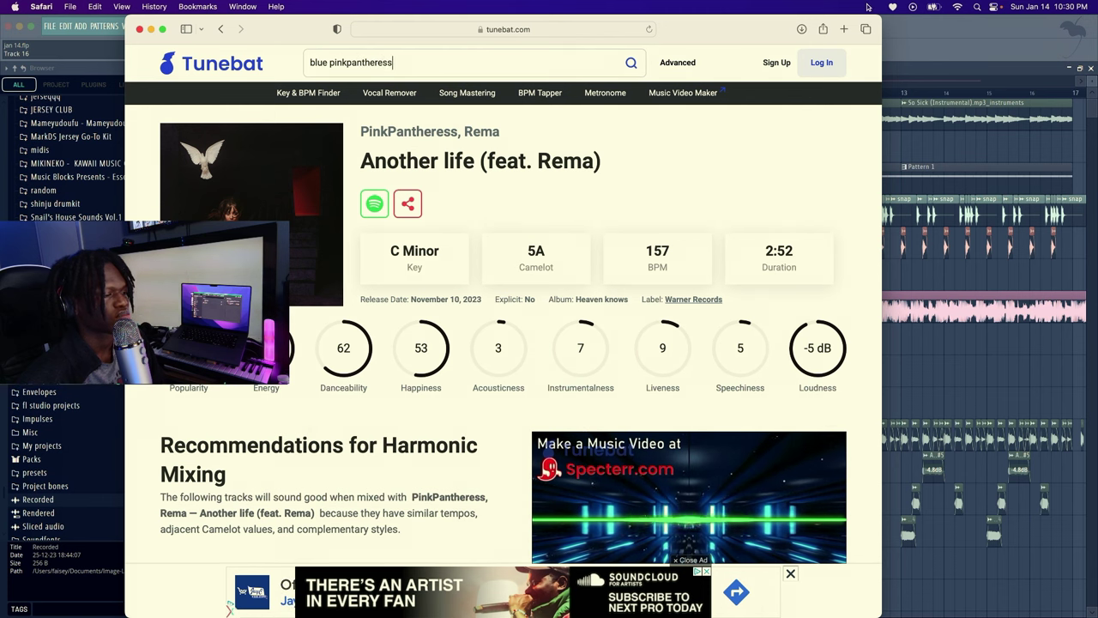
key("Return")
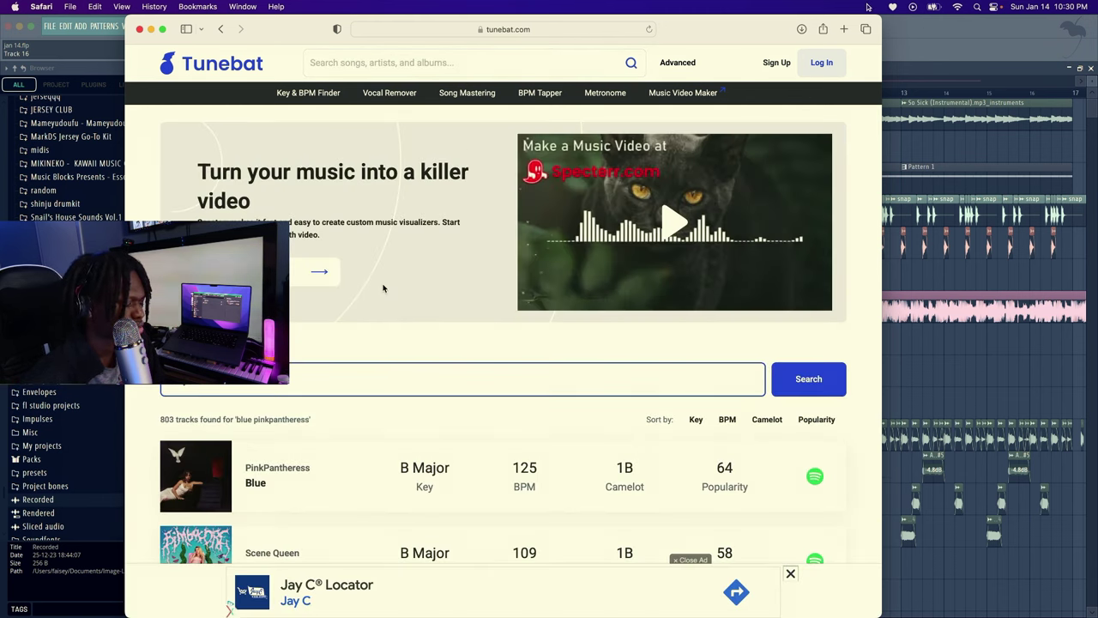
scroll(384, 289, "down", 4)
left_click(384, 310)
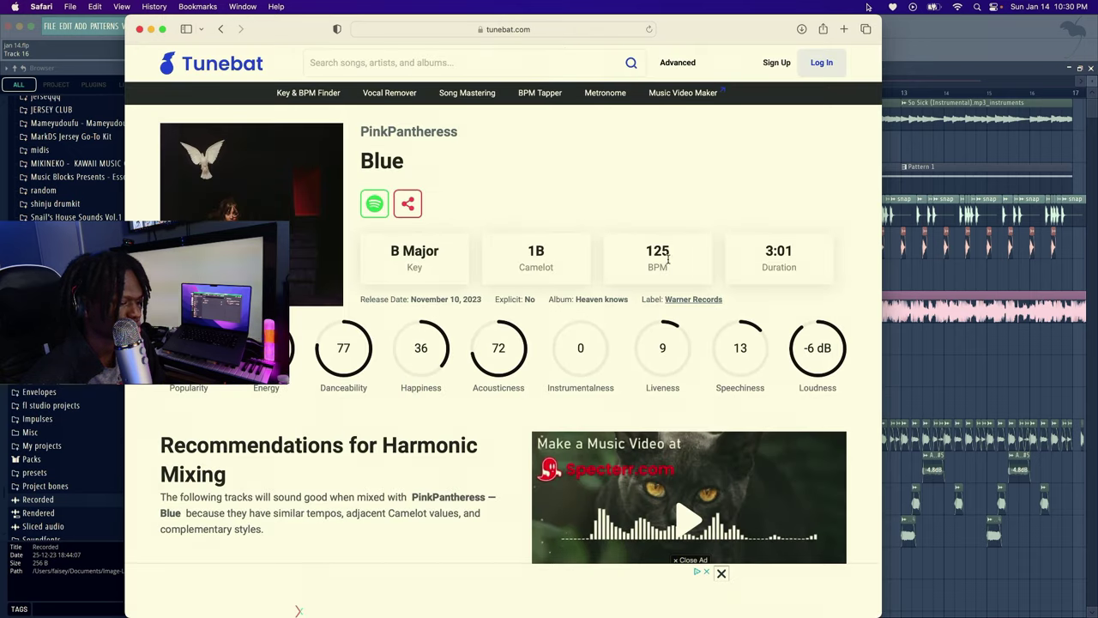
left_click(941, 60)
left_click(390, 295)
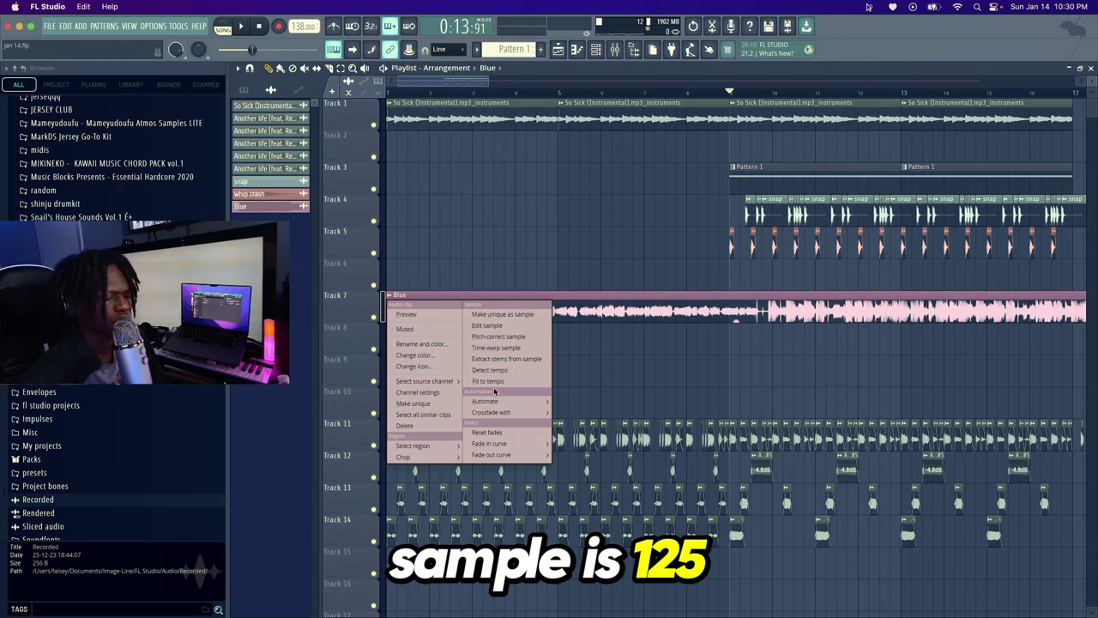
left_click(488, 381)
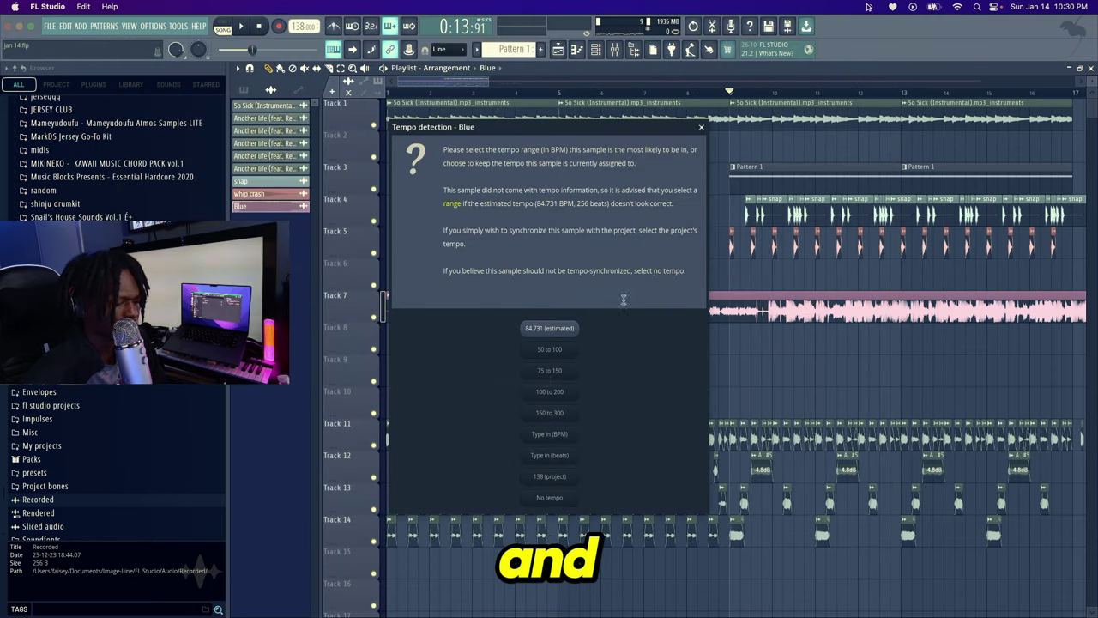
left_click(702, 128)
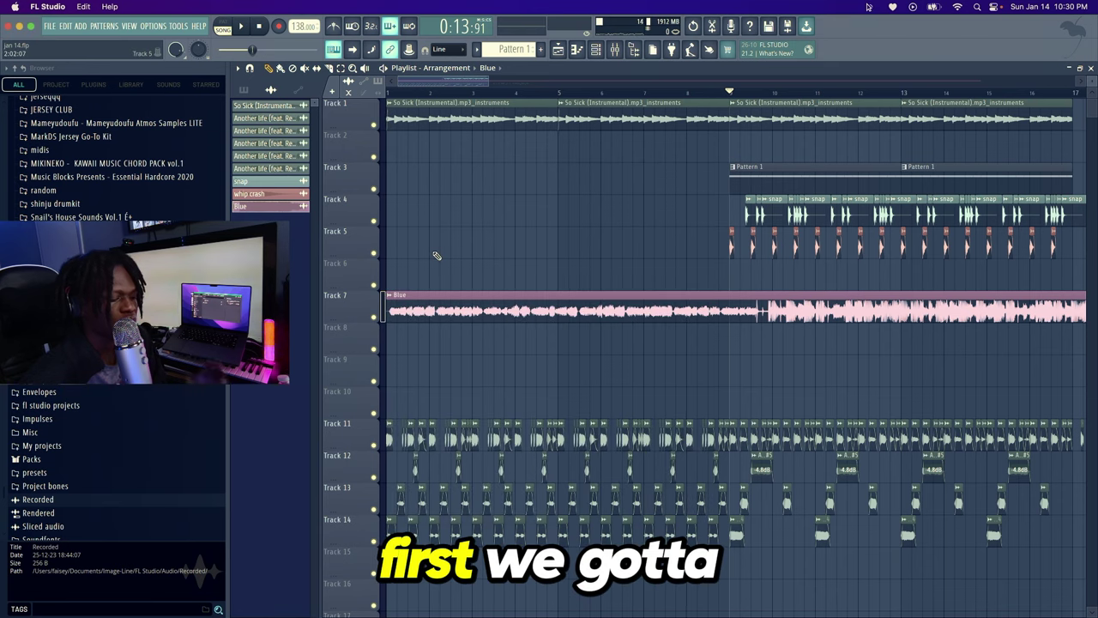
Move the Blue.mp3_vocals clip on Track 8 about one beat later and play the arrangement from bar 1
right_click(257, 208)
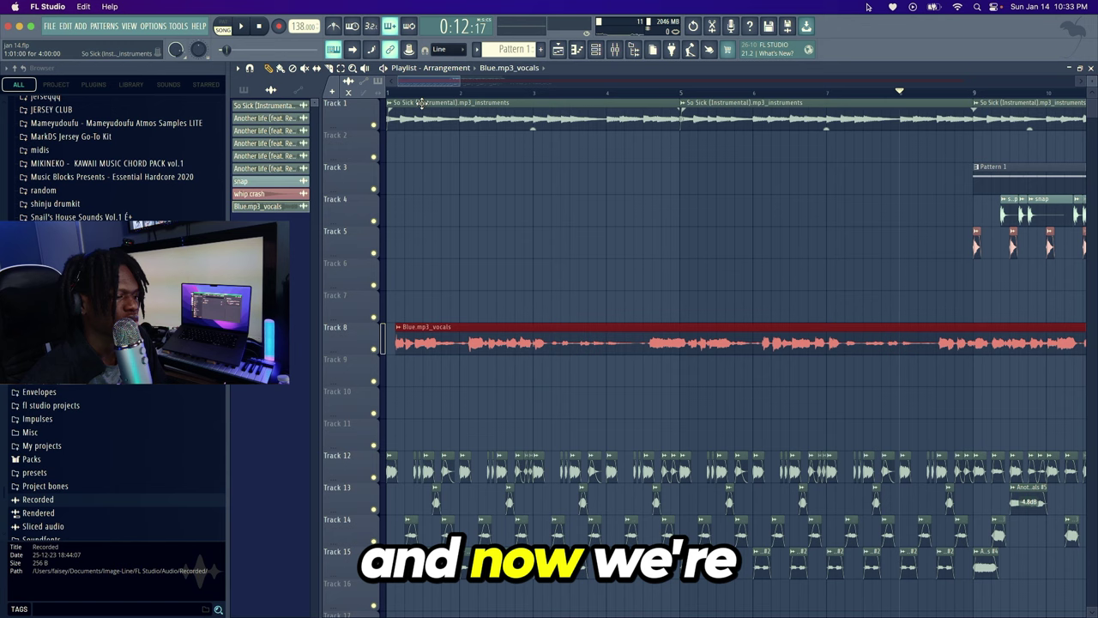
left_click(388, 92)
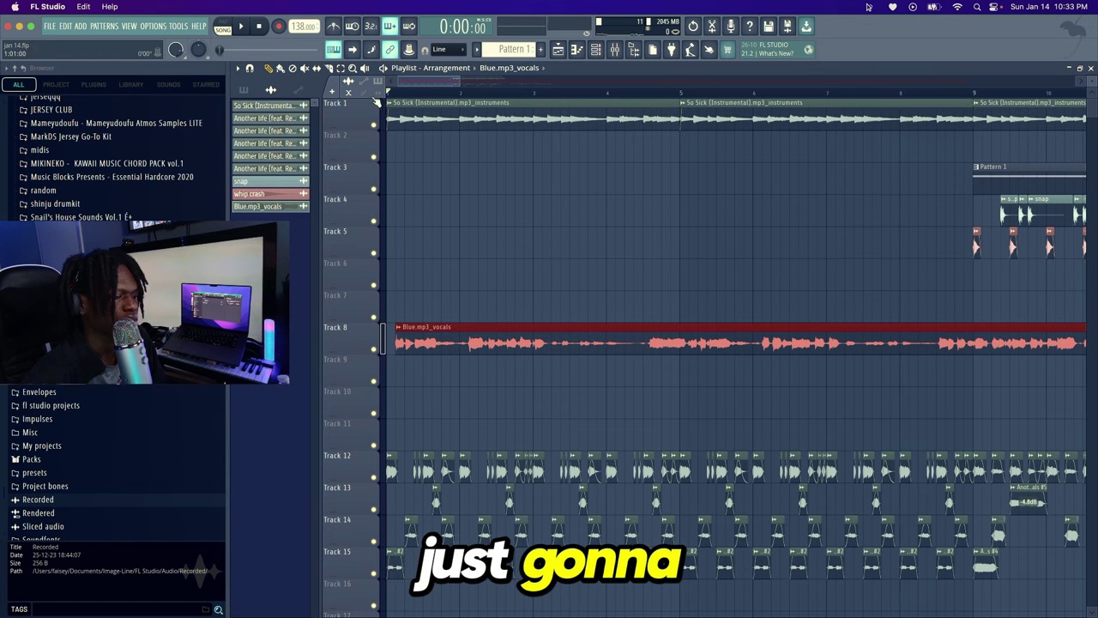
scroll(405, 87, "up", 5)
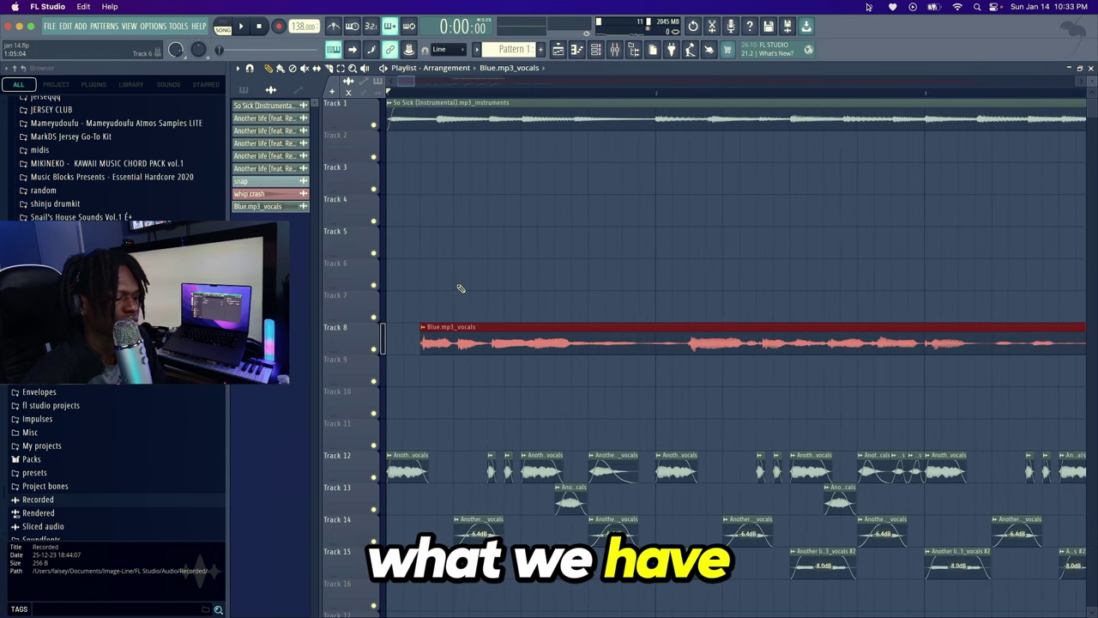
left_click_drag(477, 334, 557, 331)
key("space")
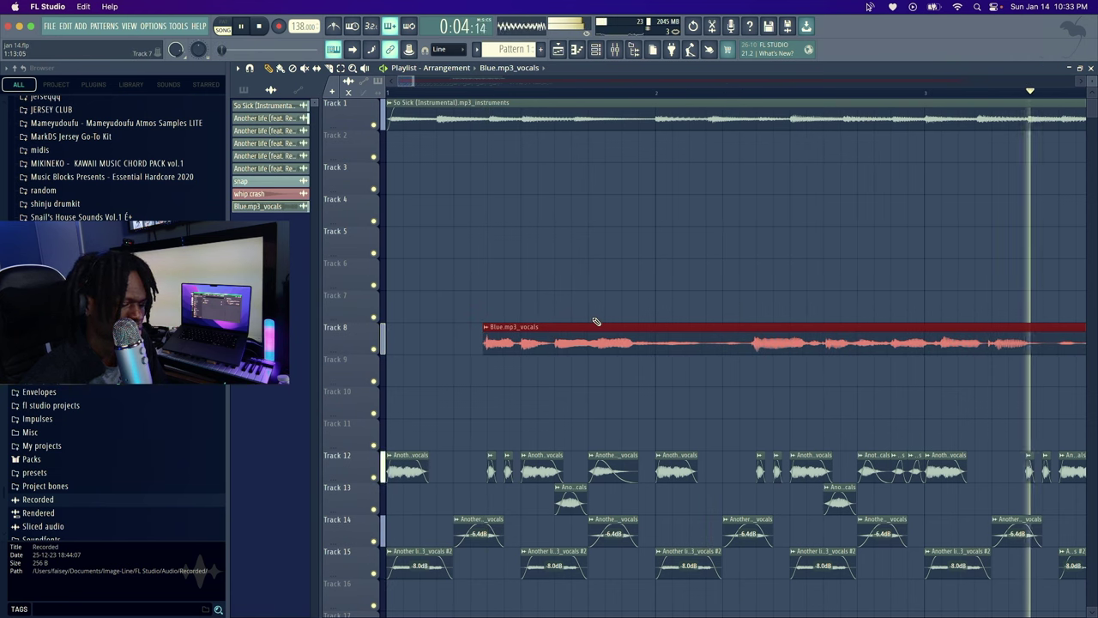
key("space")
Change the time-stretching mode in the Blue.mp3_vocals clip's channel settings
double_click(589, 328)
left_click(513, 150)
left_click(504, 183)
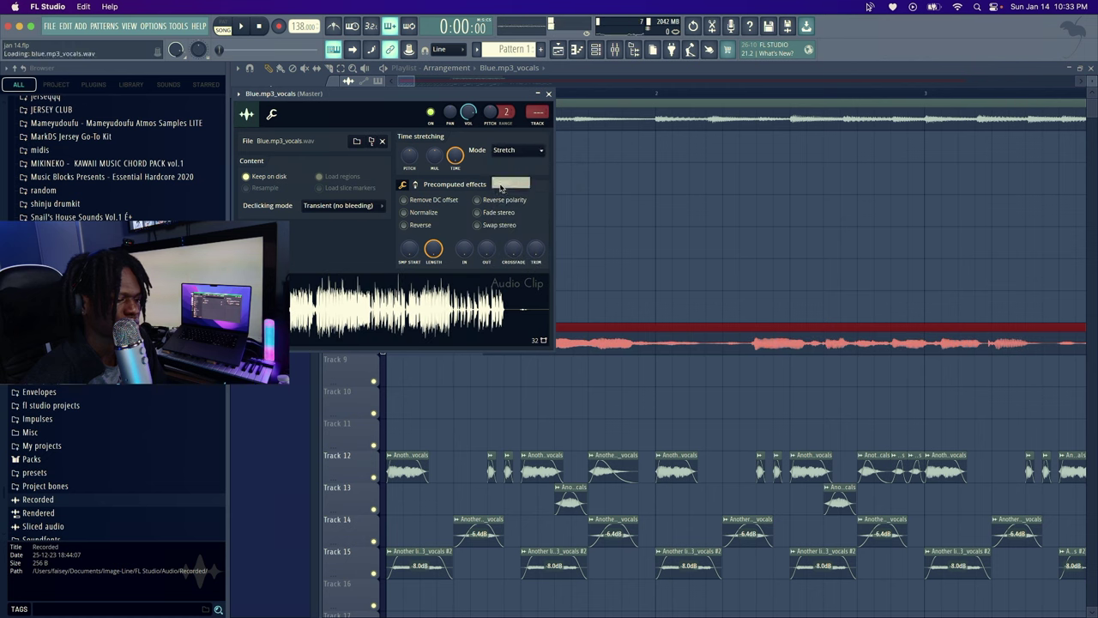
Adjust the fine tuning of the Blue.mp3_vocals clip in its miscellaneous channel settings while playing the arrangement
left_click(272, 113)
key("space")
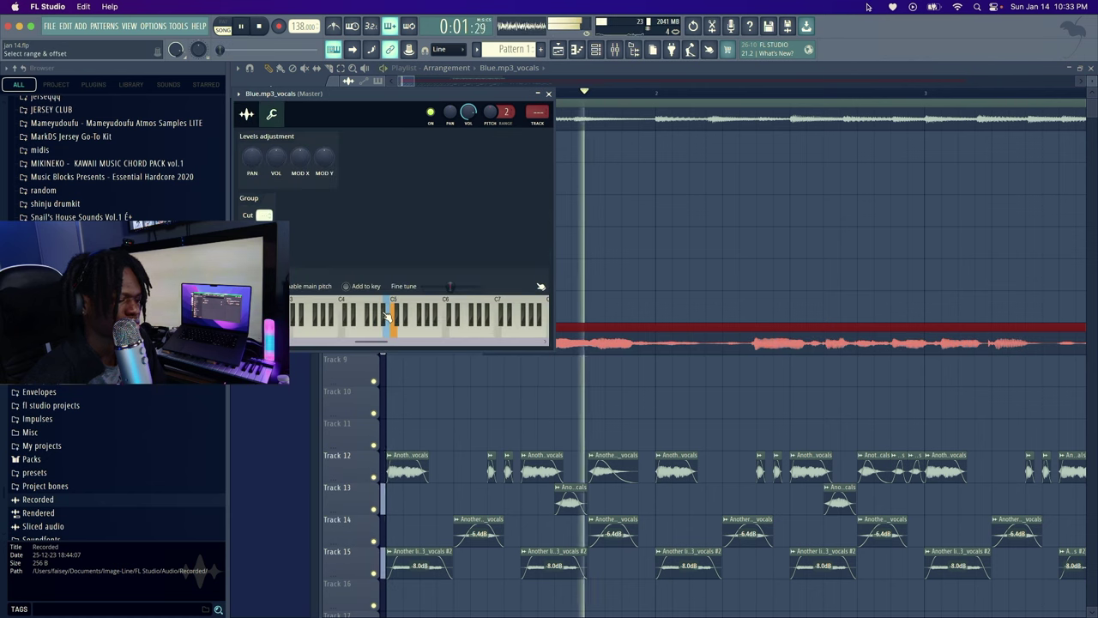
mouse_move(450, 287)
left_mouse_down()
mouse_move(438, 286)
mouse_move(463, 287)
mouse_move(452, 286)
left_mouse_up()
key("space")
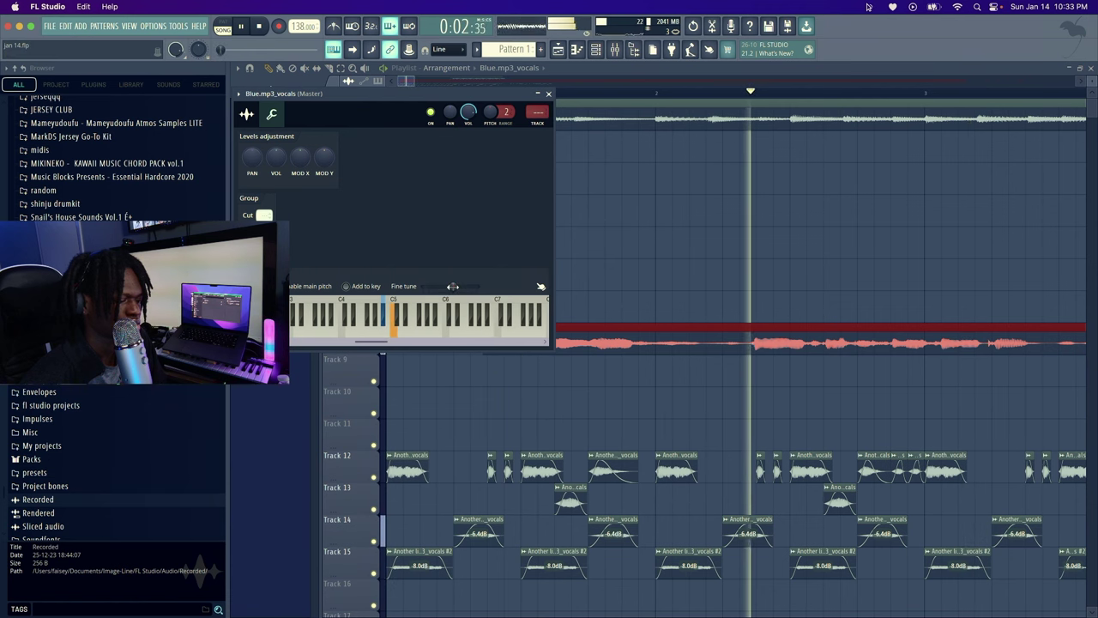
right_click(454, 288)
left_click(469, 273)
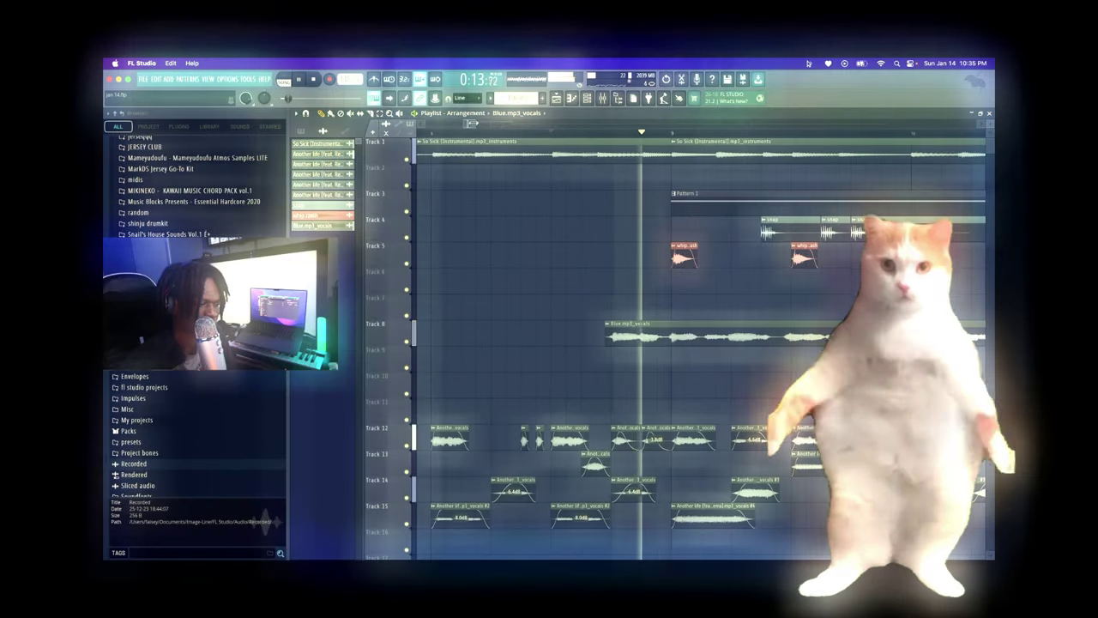
Select the muted leftover clips on Tracks 16 to 18, including the muted Blue.mp3_vocals clip
left_click_drag(473, 123, 550, 125)
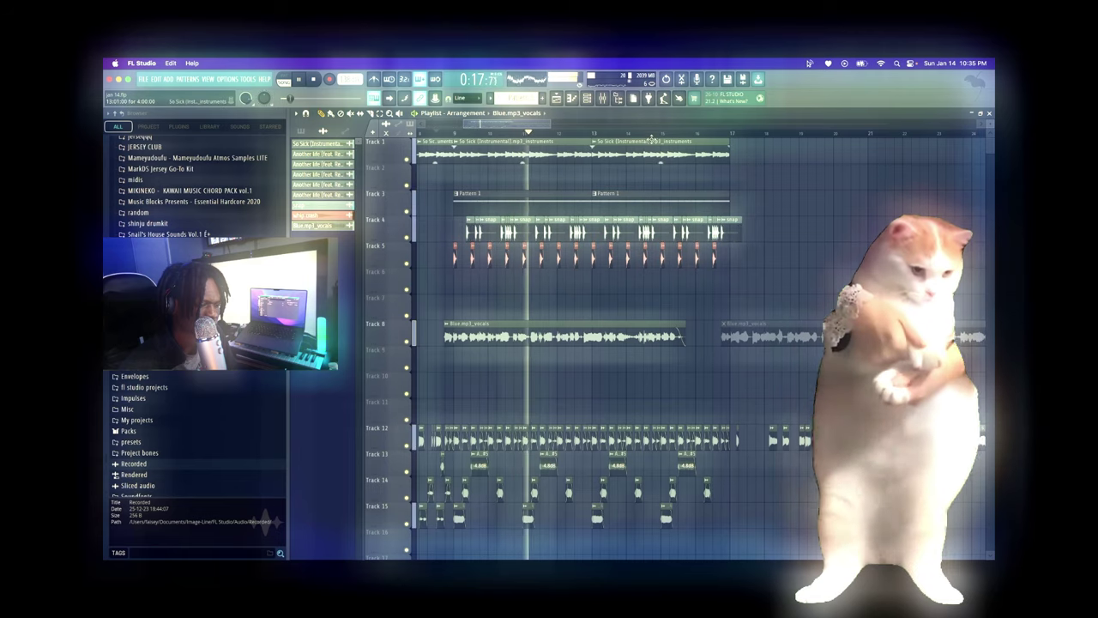
scroll(652, 139, "up", 3)
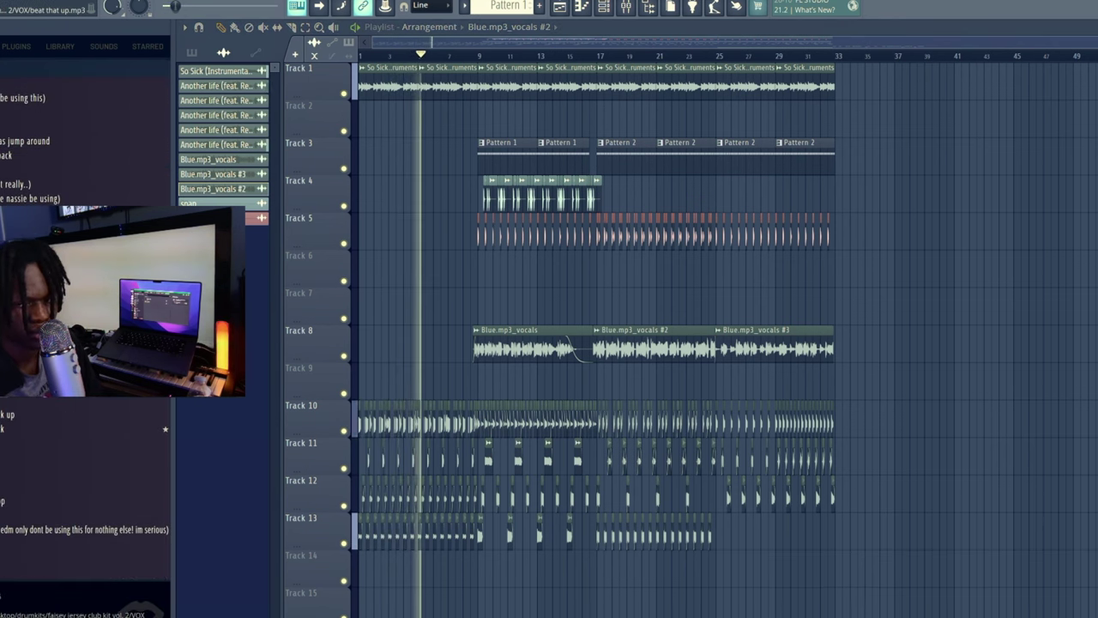
scroll(476, 127, "down", 5)
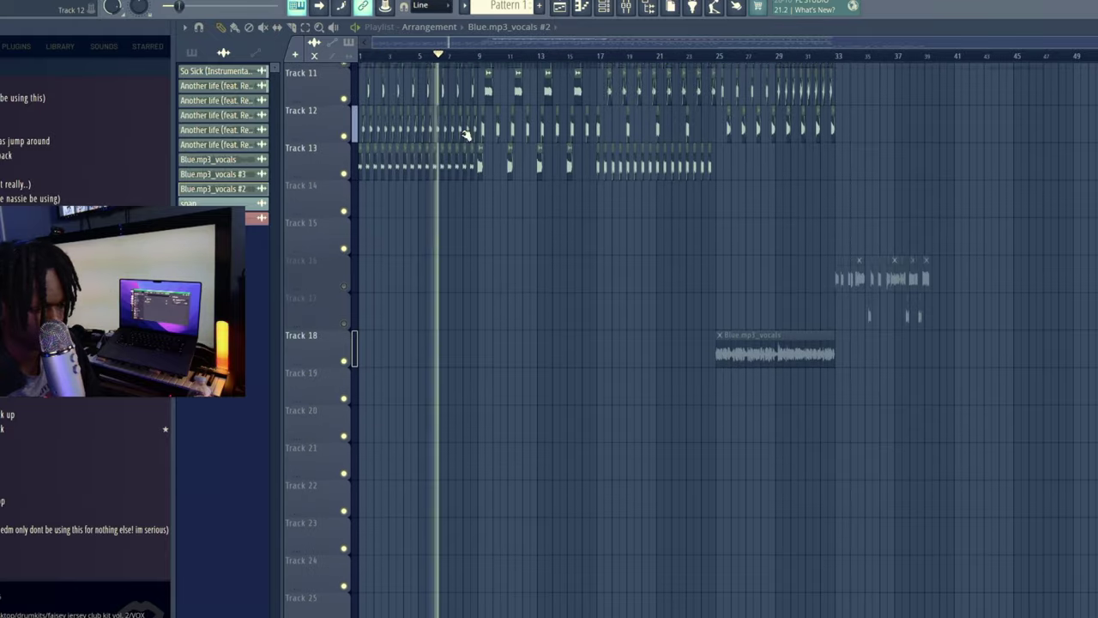
scroll(676, 317, "up", 4)
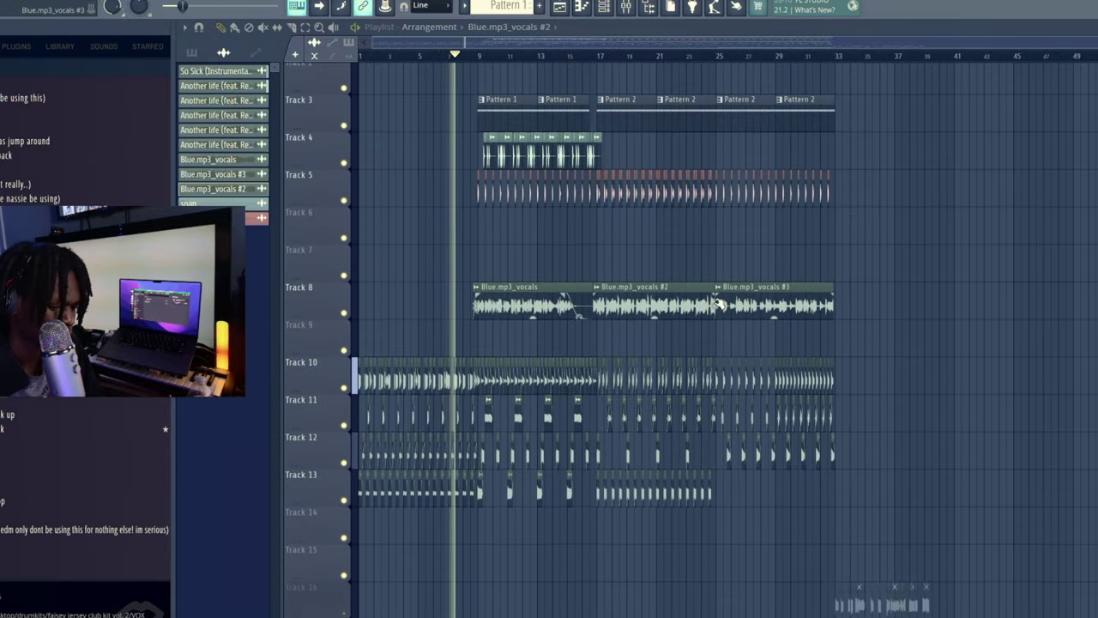
scroll(821, 342, "down", 1)
left_click_drag(948, 395, 631, 248)
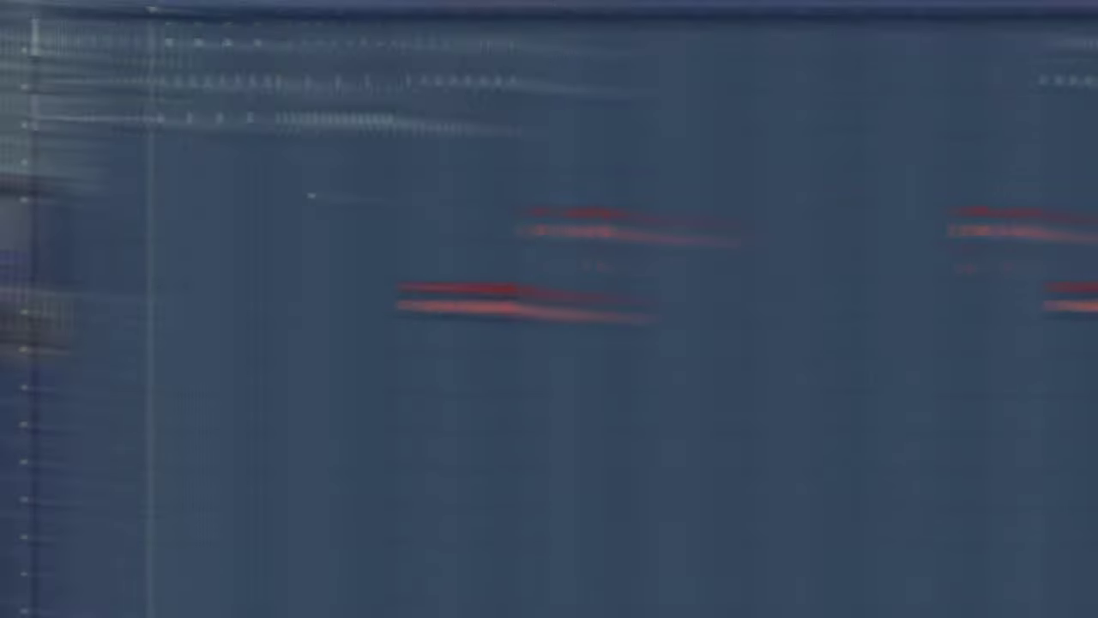